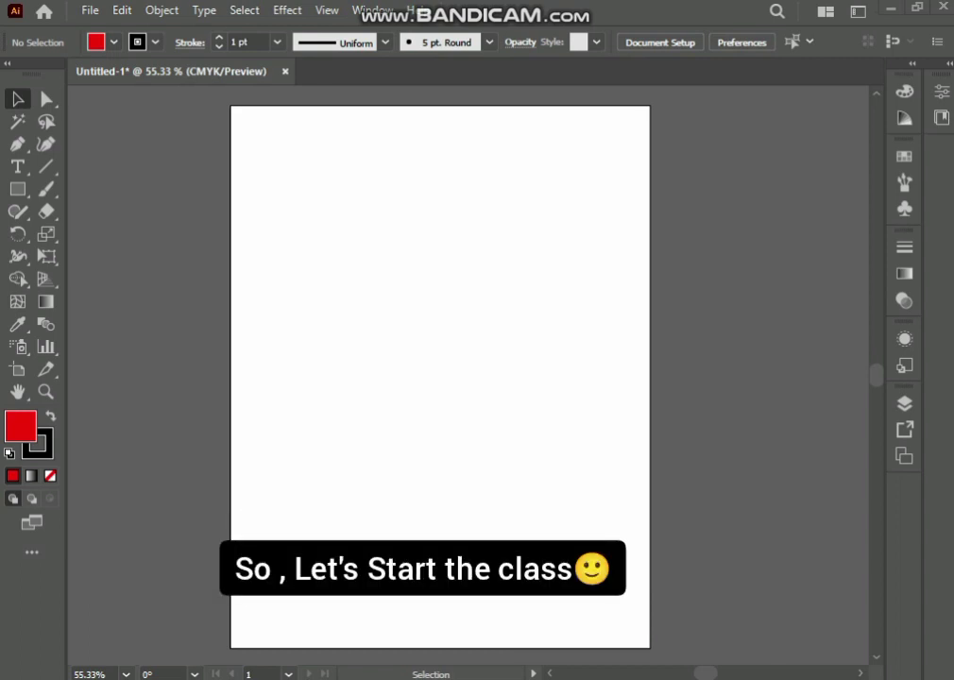
# Draw a wide rectangle across the artboard's upper half and set its fill to None, keeping the black stroke.
pyautogui.click(46, 99)
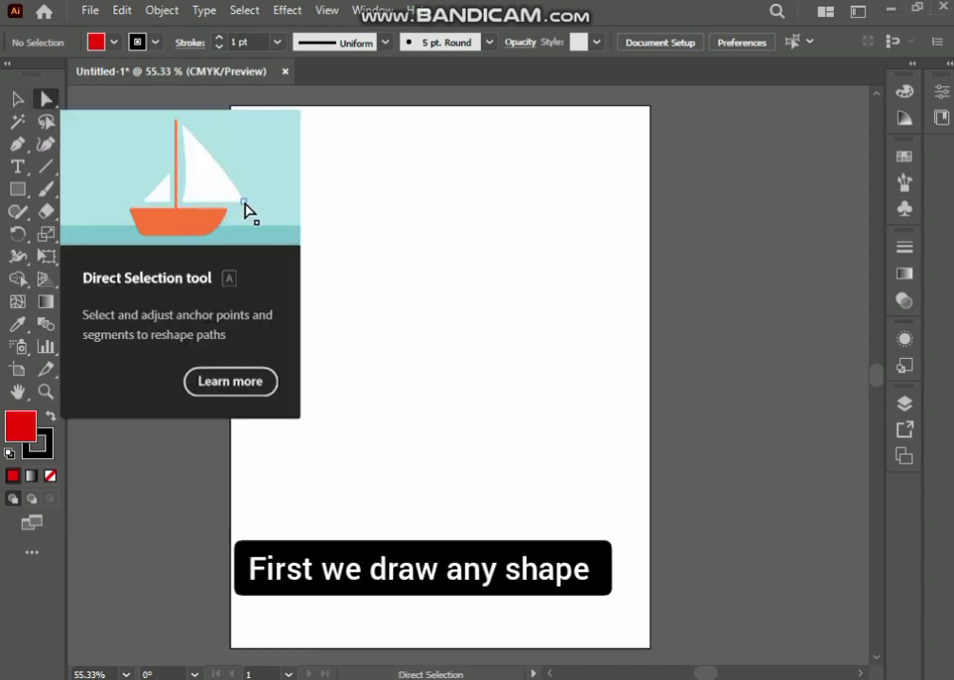
pyautogui.press('m')
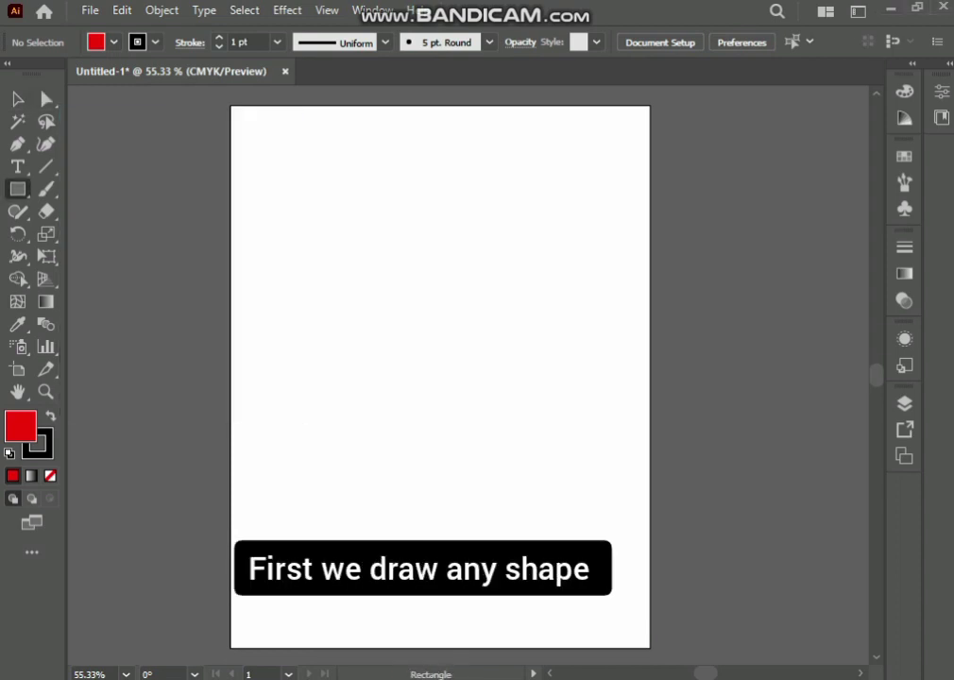
pyautogui.moveTo(269, 227); pyautogui.dragTo(589, 405)
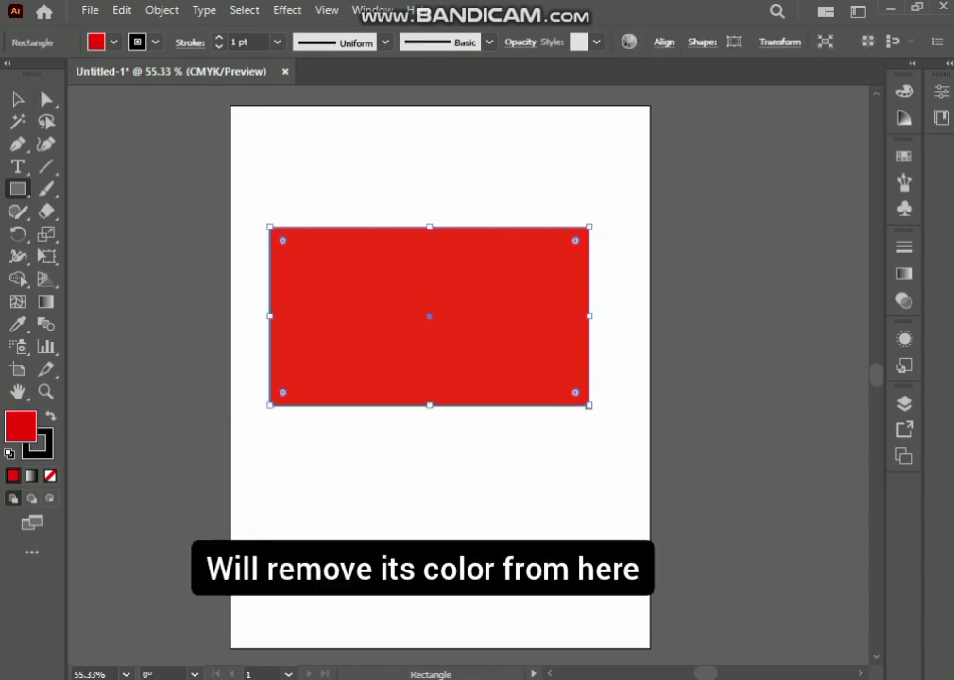
pyautogui.press('/')
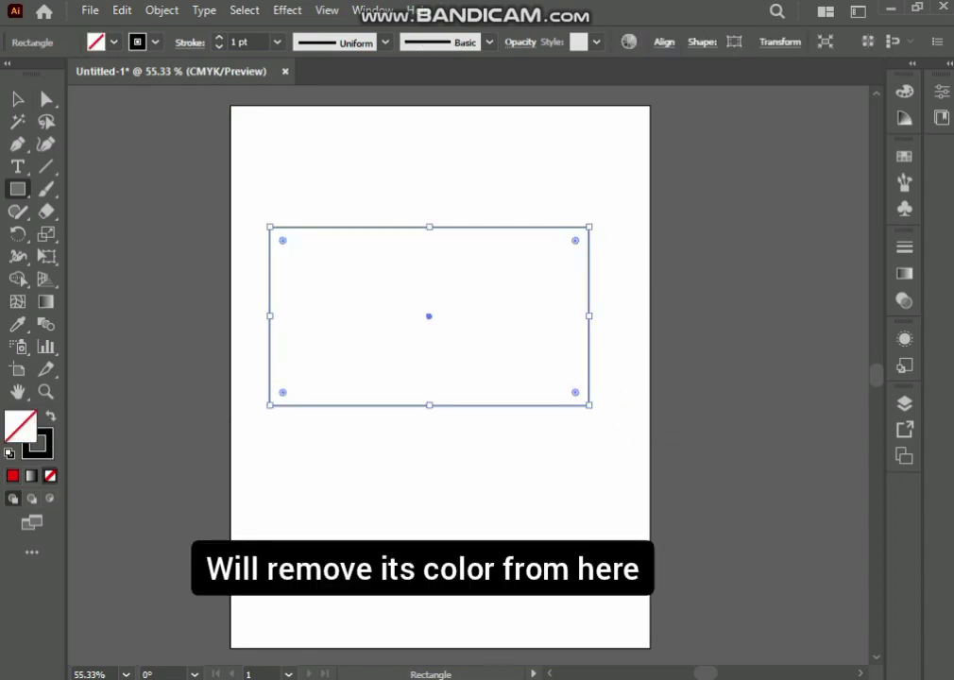
pyautogui.press('x')
pyautogui.press('F6')
# Select the whole rectangle and drag its top-right corner to resize it.
pyautogui.press('v')
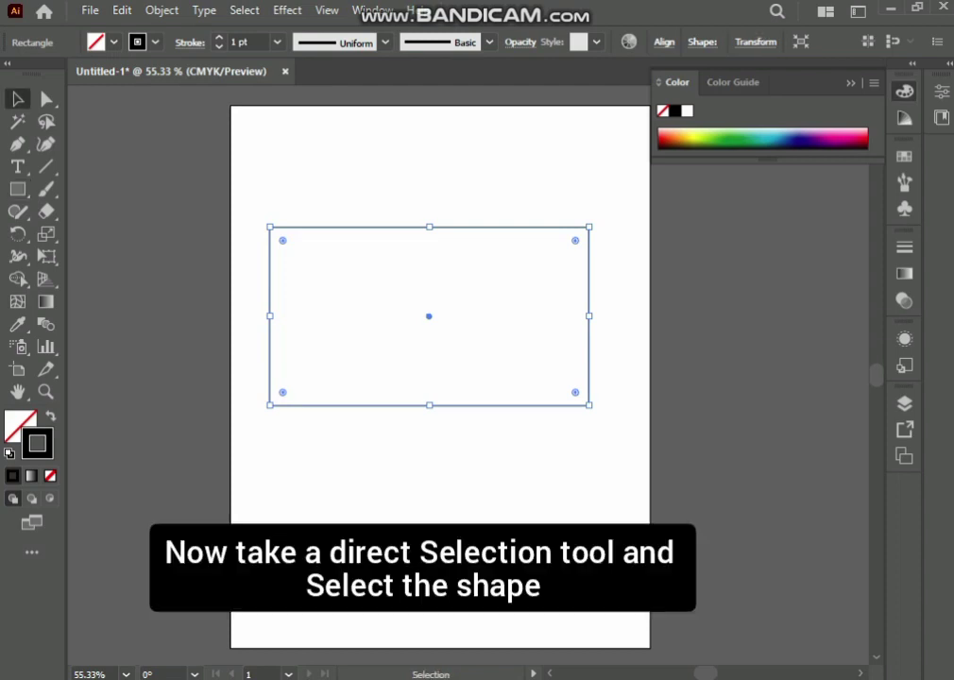
pyautogui.moveTo(262, 204); pyautogui.dragTo(634, 381)
pyautogui.moveTo(227, 196); pyautogui.dragTo(615, 465)
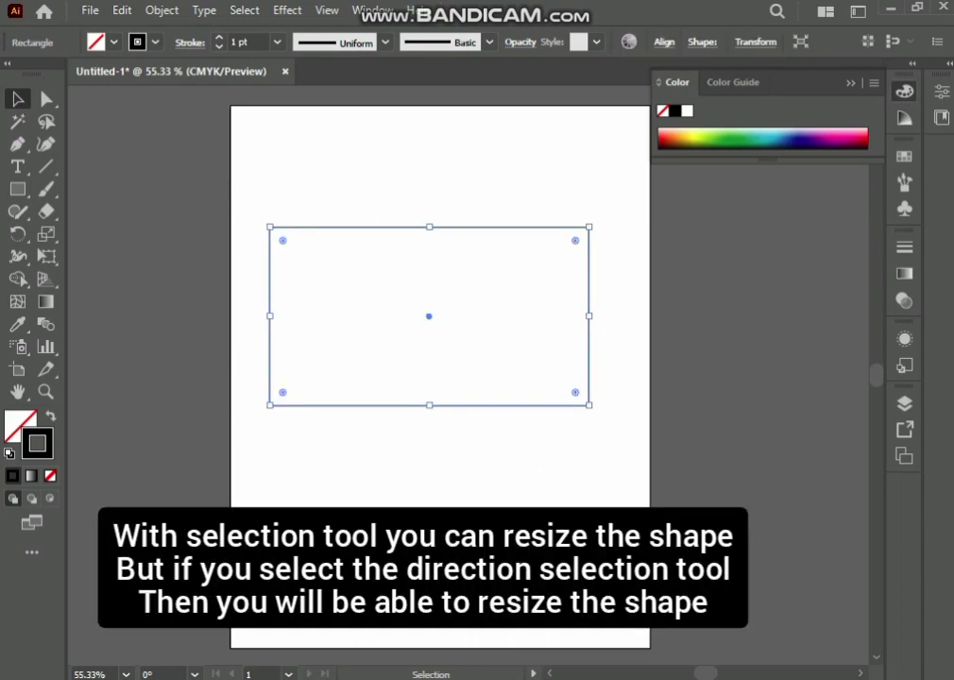
pyautogui.moveTo(588, 226)
pyautogui.mouseDown()
pyautogui.moveTo(379, 341)
pyautogui.moveTo(598, 193)
pyautogui.moveTo(506, 262)
pyautogui.moveTo(342, 341)
pyautogui.moveTo(868, 106)
pyautogui.moveTo(518, 272)
pyautogui.moveTo(553, 260)
pyautogui.mouseUp()
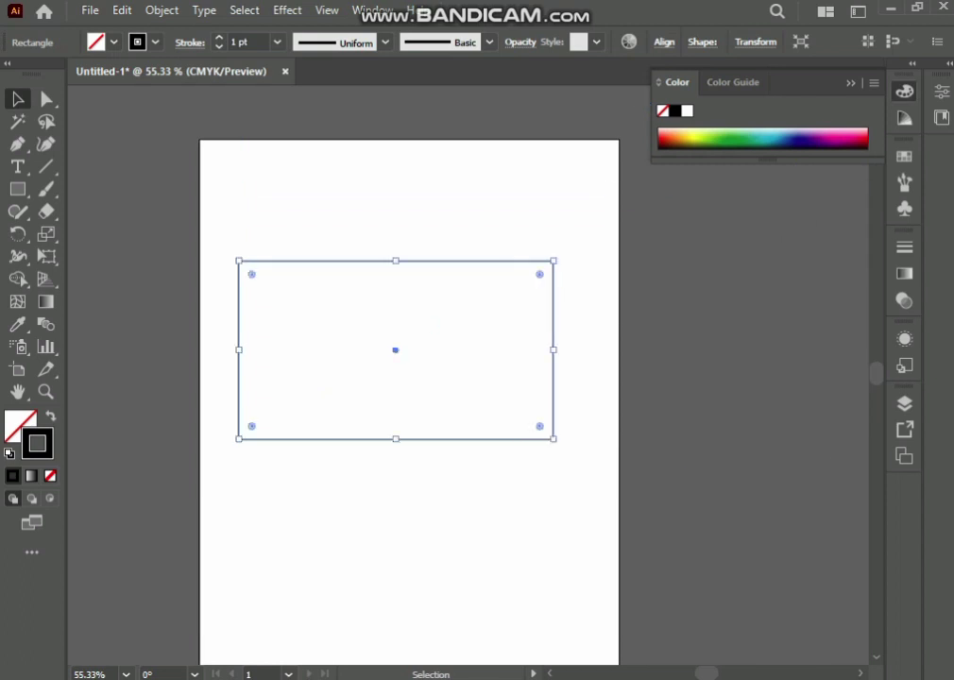
# Lower the rectangle's two top anchors so its top edge drops and the sides stay straight.
pyautogui.click(47, 98)
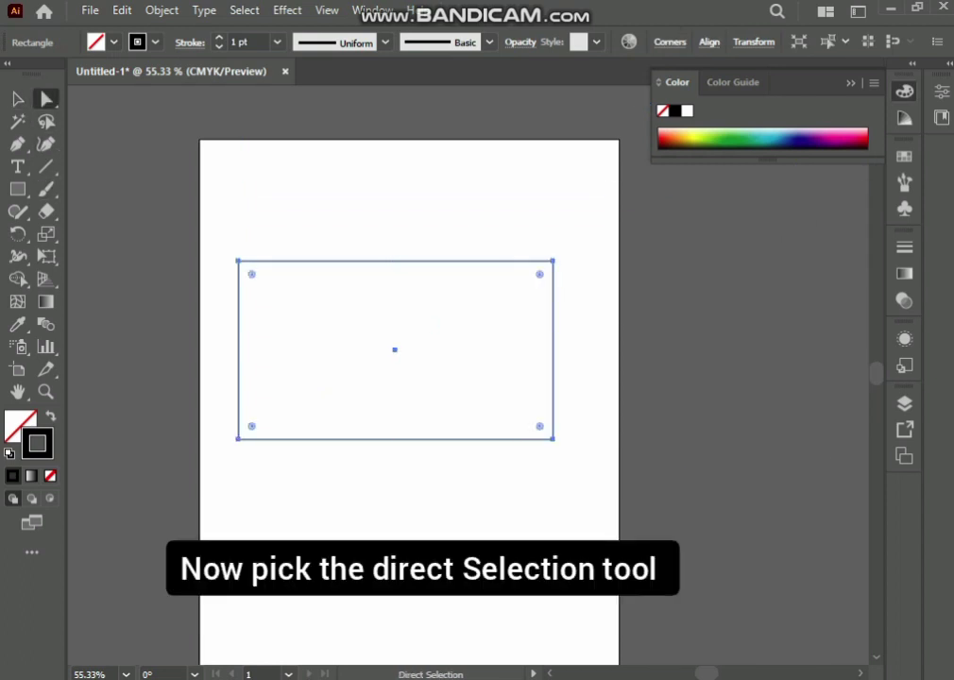
pyautogui.hotkey('ctrl', 'shift', 'a')
pyautogui.moveTo(218, 245); pyautogui.dragTo(588, 287)
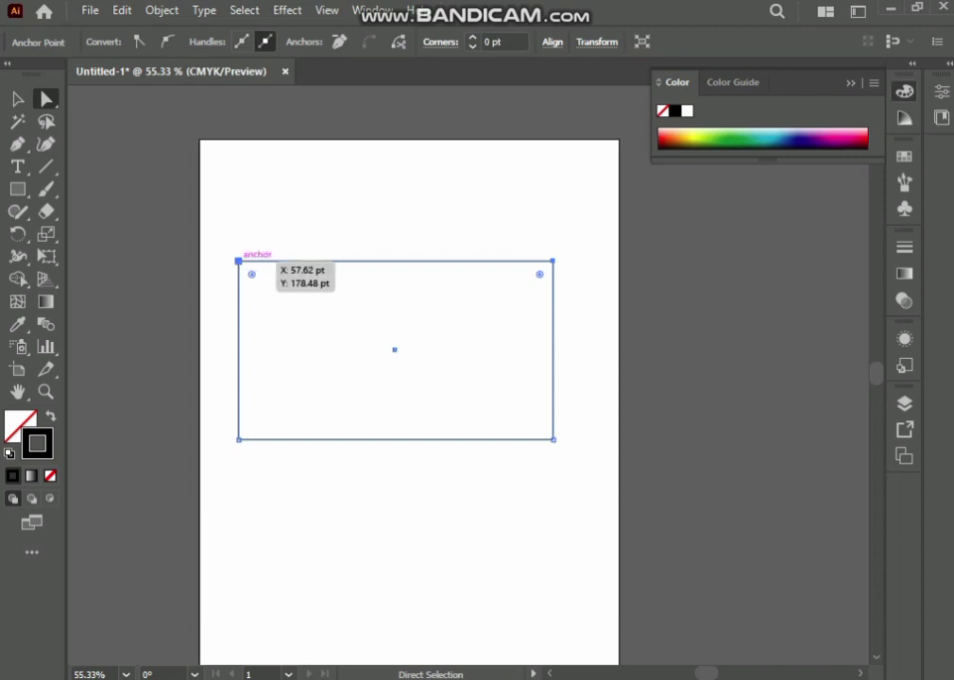
pyautogui.moveTo(238, 261)
pyautogui.mouseDown()
pyautogui.moveTo(318, 355)
pyautogui.moveTo(232, 285)
pyautogui.moveTo(133, 294)
pyautogui.moveTo(375, 277)
pyautogui.moveTo(543, 295)
pyautogui.moveTo(287, 336)
pyautogui.moveTo(234, 260)
pyautogui.moveTo(260, 377)
pyautogui.moveTo(257, 319)
pyautogui.moveTo(237, 285)
pyautogui.mouseUp()
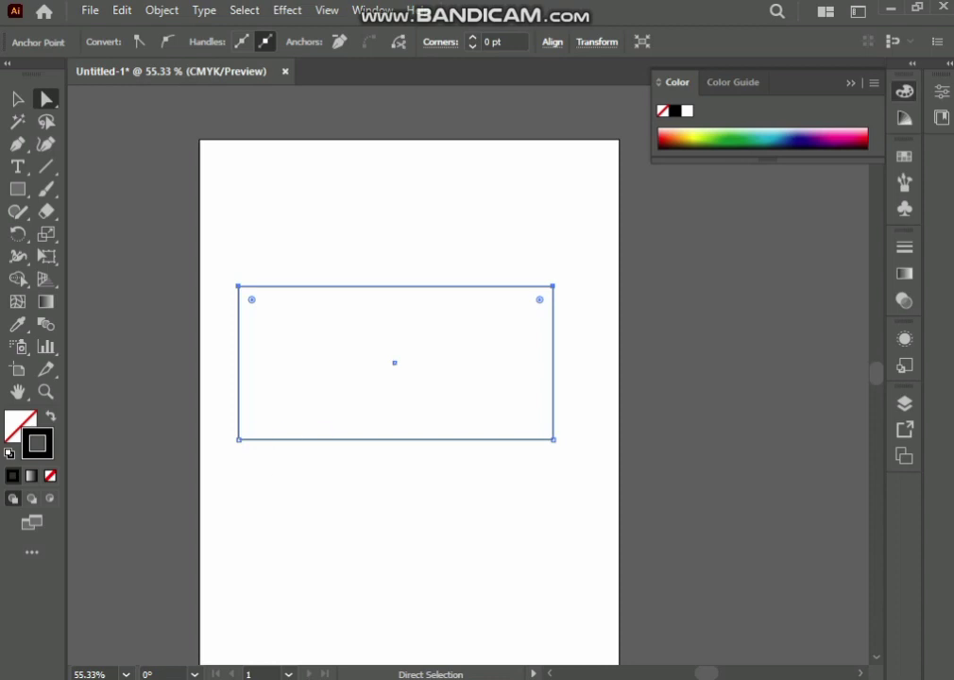
pyautogui.click(198, 228)
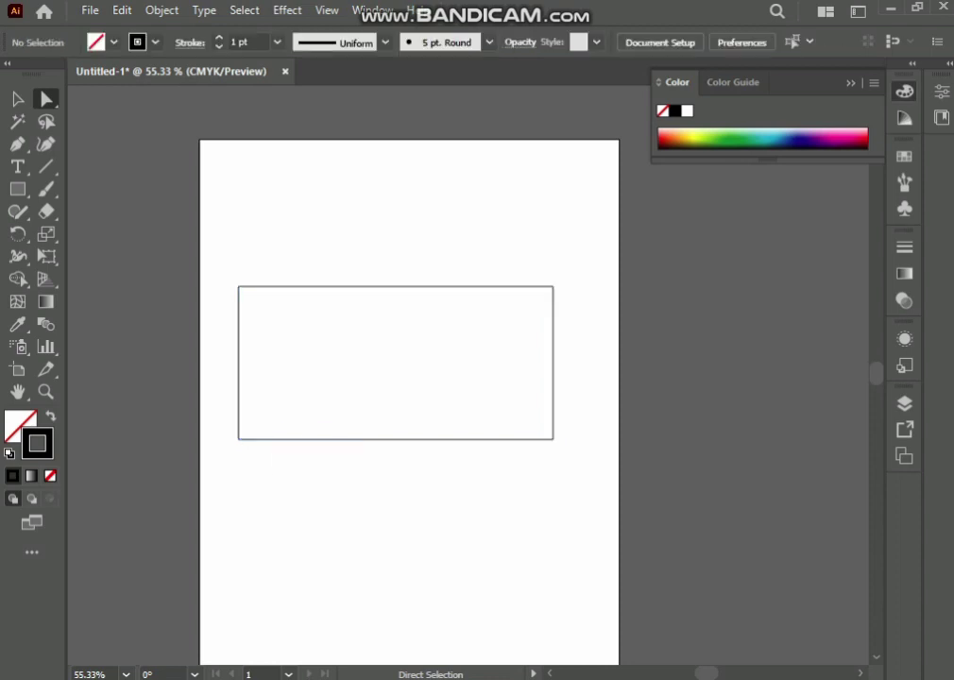
pyautogui.moveTo(223, 270)
pyautogui.mouseDown()
pyautogui.moveTo(255, 302)
pyautogui.moveTo(434, 339)
pyautogui.moveTo(228, 311)
pyautogui.moveTo(228, 300)
pyautogui.moveTo(245, 299)
pyautogui.moveTo(239, 286)
pyautogui.mouseUp()
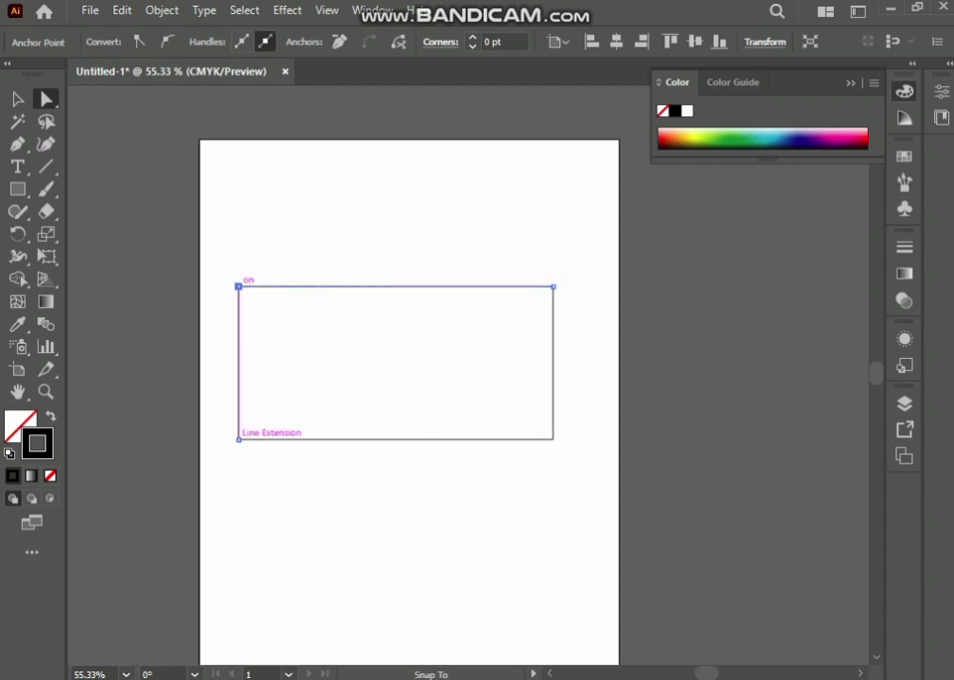
pyautogui.click(251, 299)
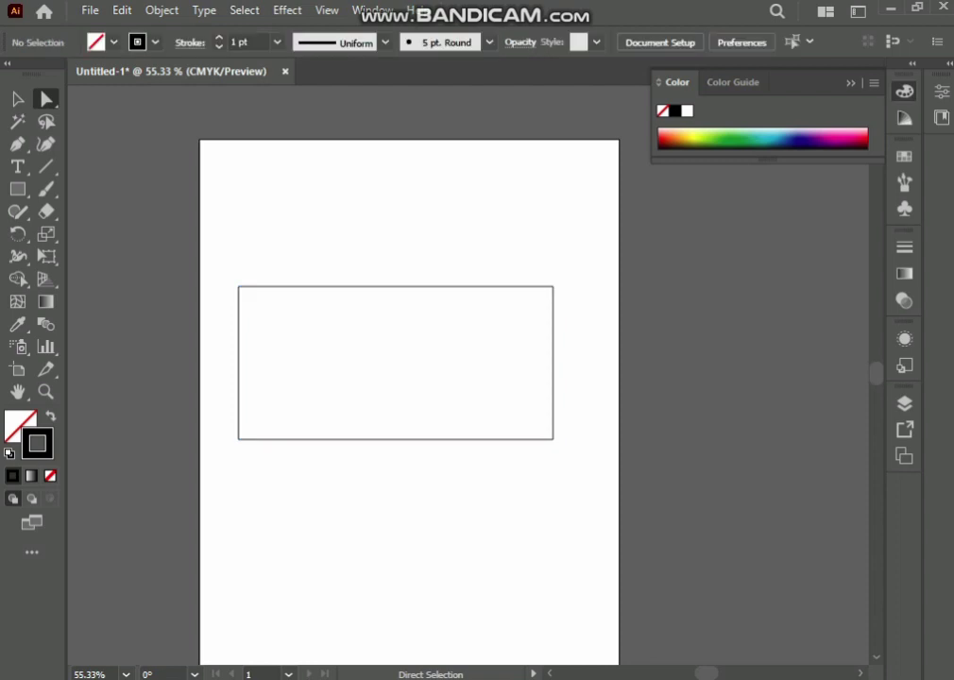
pyautogui.hotkey('ctrl', '1')
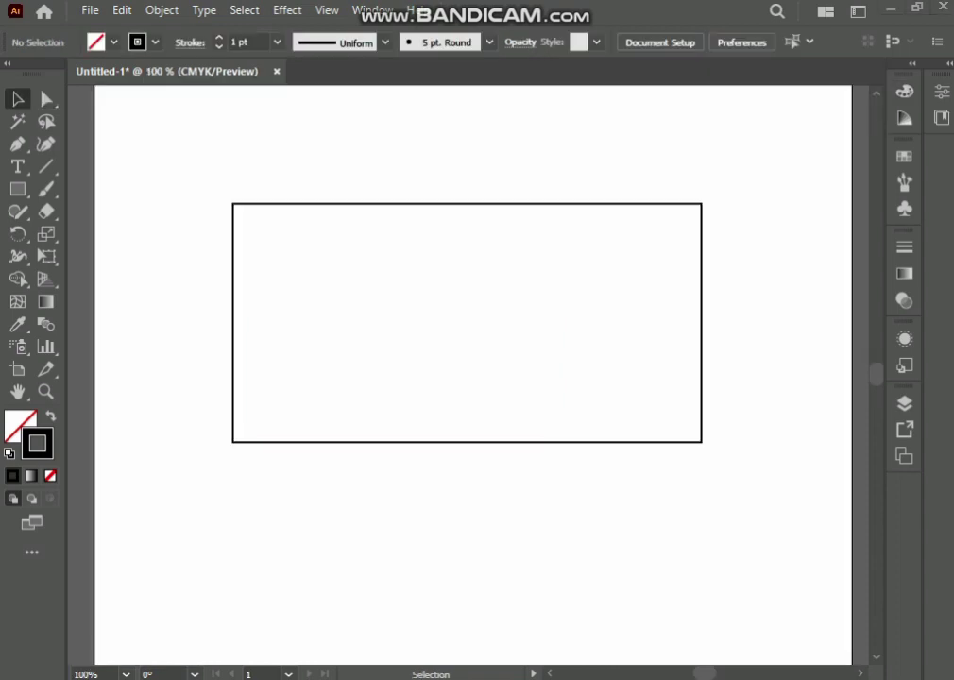
pyautogui.press('a')
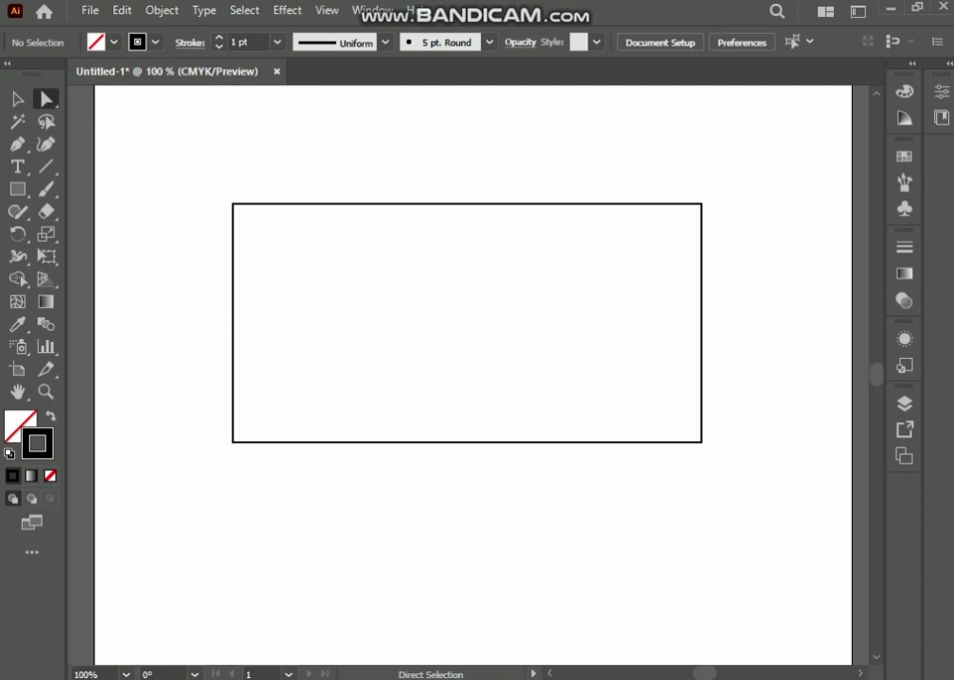
pyautogui.hotkey('ctrl', 'shift', 'z')
pyautogui.moveTo(470, 440); pyautogui.dragTo(246, 216)
pyautogui.moveTo(664, 170); pyautogui.dragTo(784, 281)
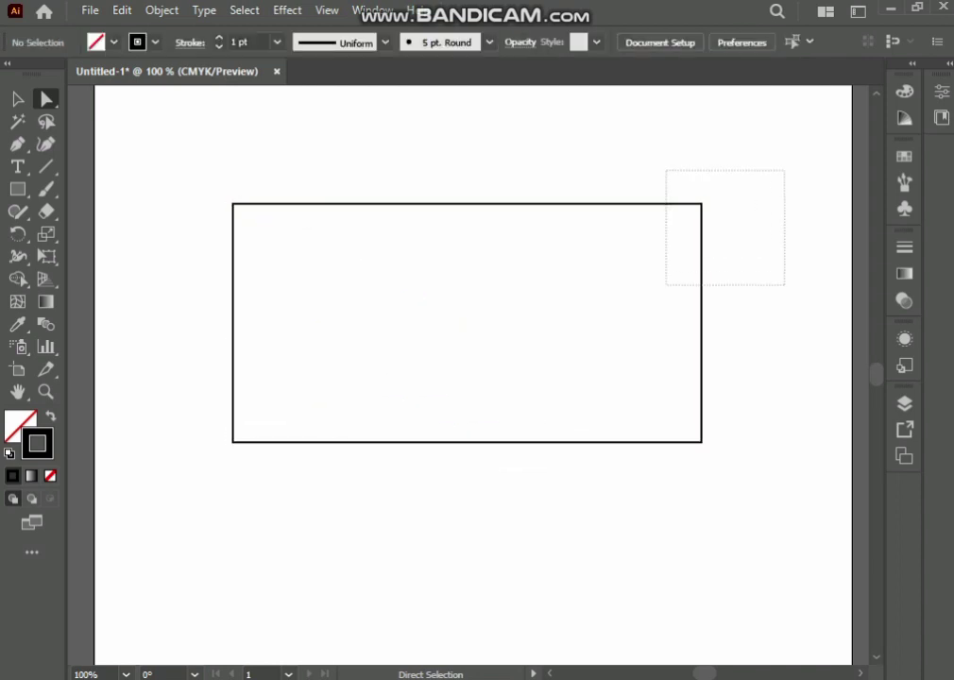
pyautogui.click(784, 281)
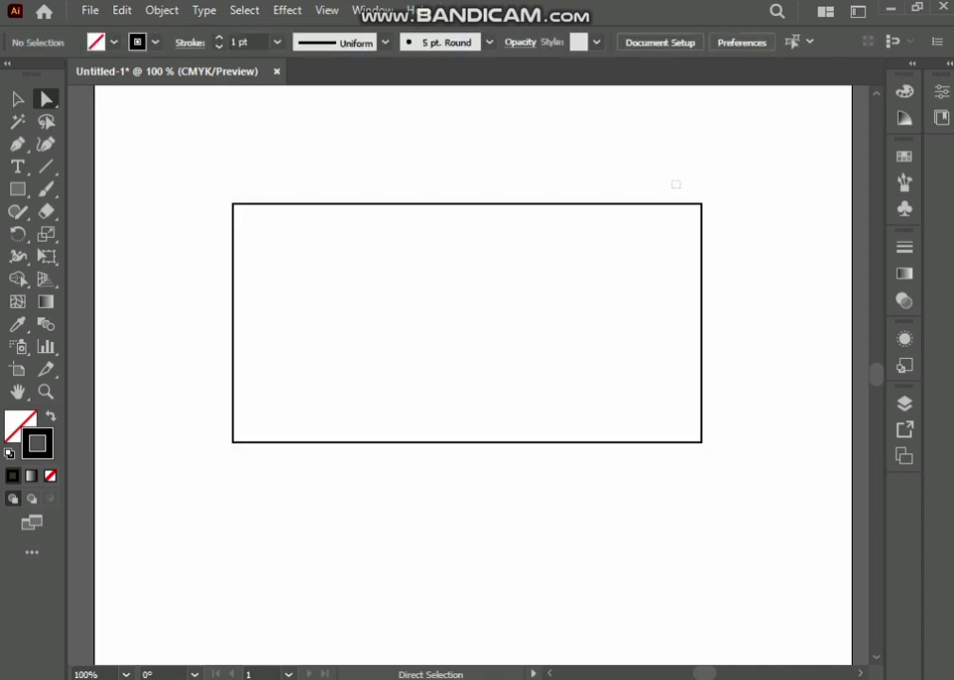
pyautogui.moveTo(672, 181); pyautogui.dragTo(726, 233)
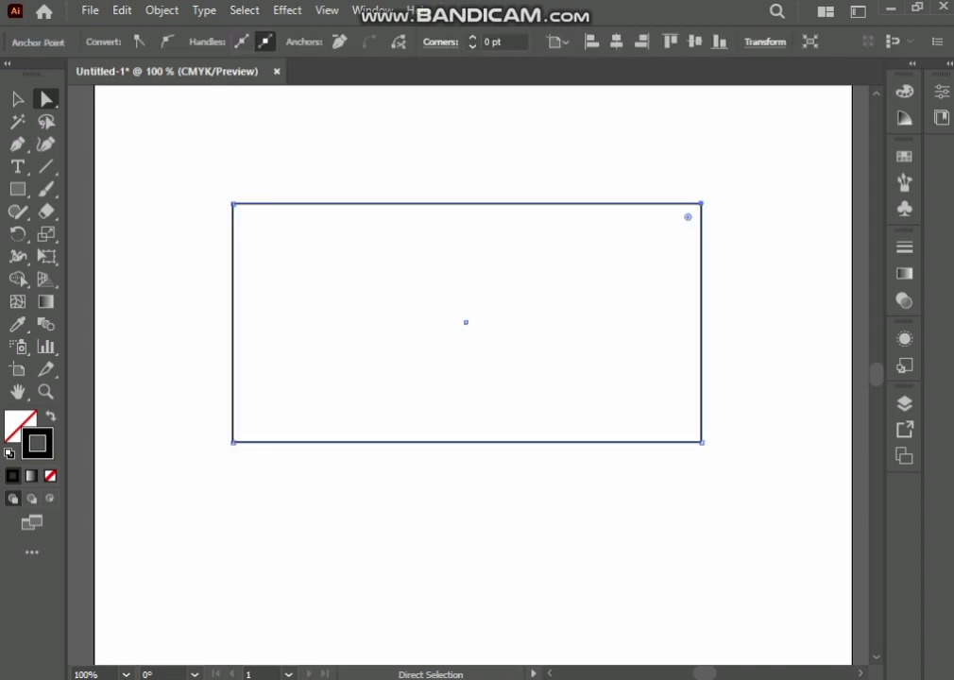
pyautogui.press('Delete')
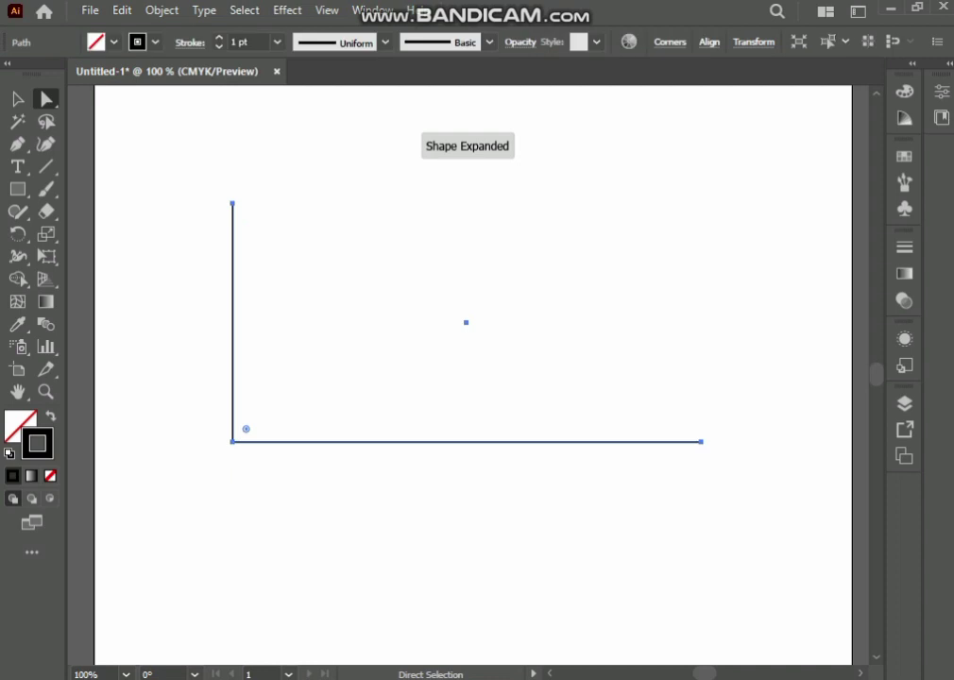
pyautogui.hotkey('ctrl', 'z')
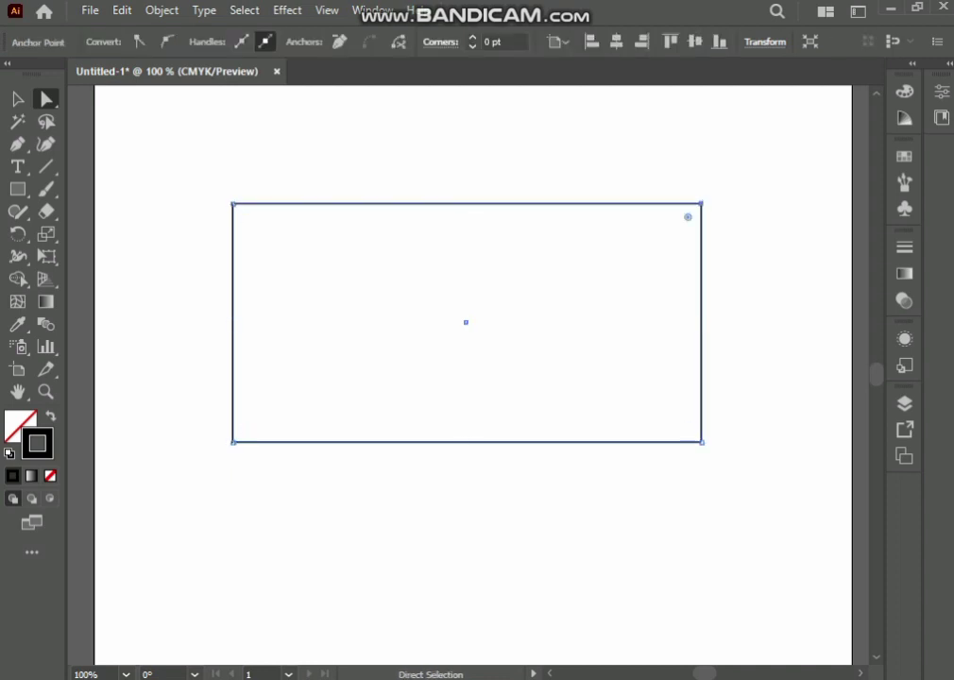
pyautogui.hotkey('ctrl', 'shift', 'a')
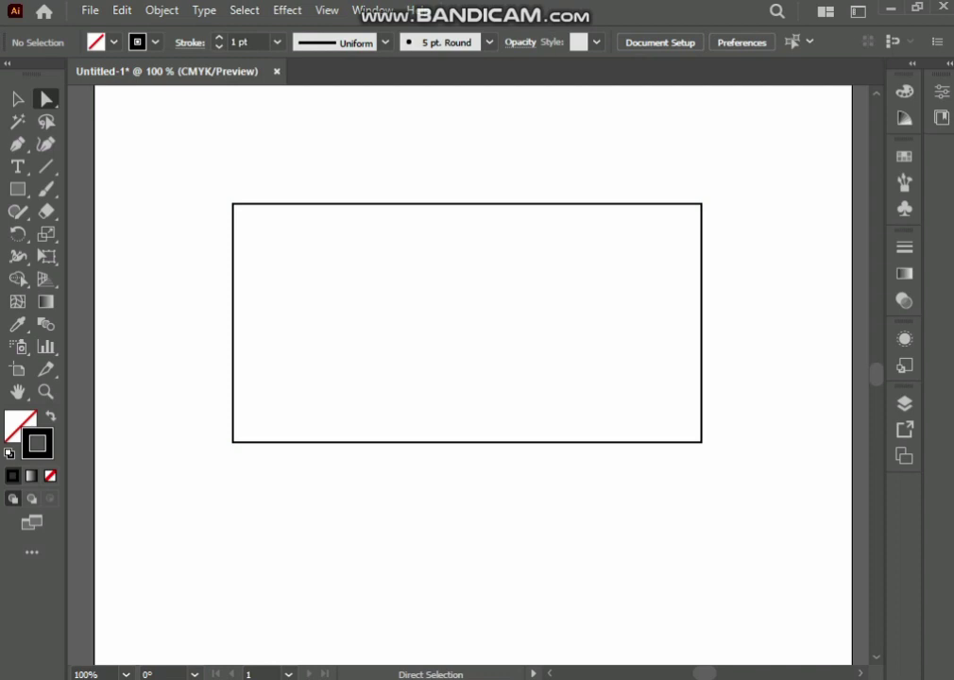
pyautogui.moveTo(210, 167); pyautogui.dragTo(247, 223)
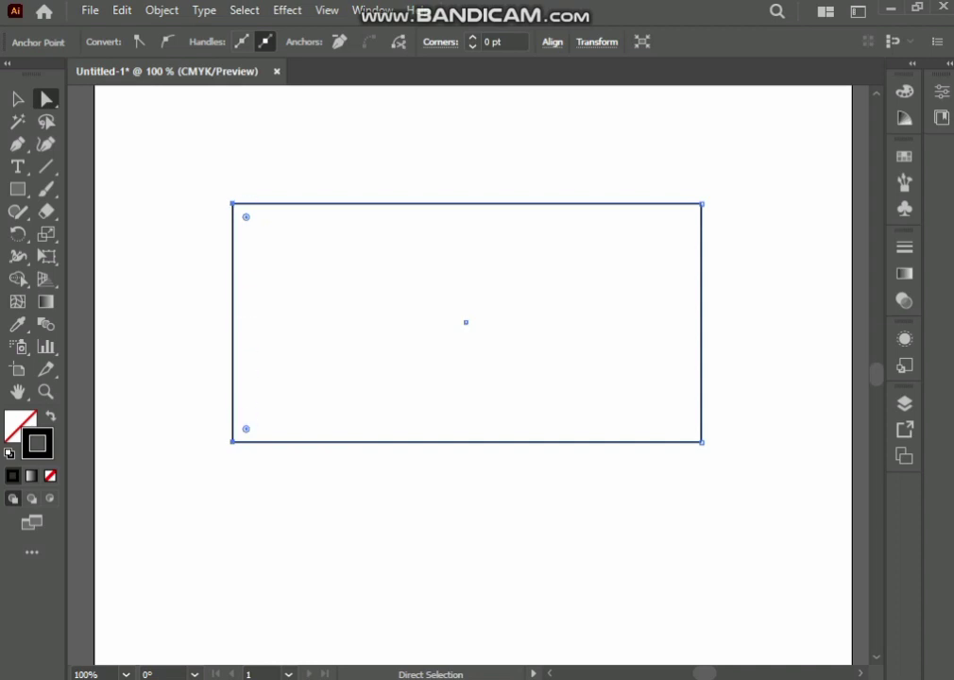
# Distort the rectangle's left-edge anchors, then remove the edges until the path is gone.
pyautogui.moveTo(233, 204); pyautogui.dragTo(243, 394)
pyautogui.scroll(-1, 472, 406)
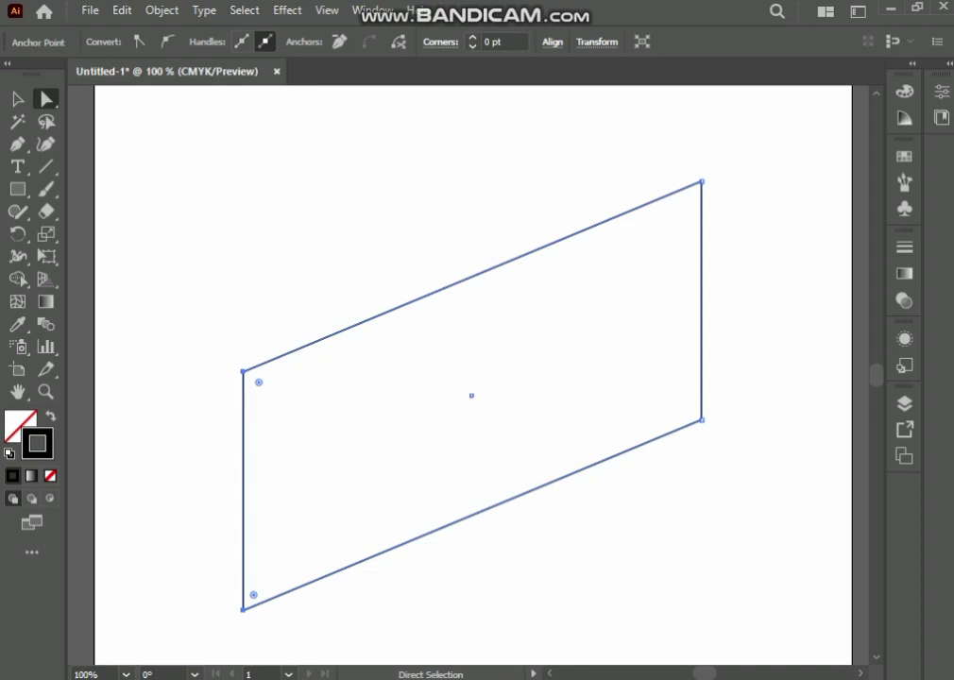
pyautogui.moveTo(243, 371)
pyautogui.mouseDown()
pyautogui.moveTo(616, 276)
pyautogui.moveTo(297, 216)
pyautogui.moveTo(415, 190)
pyautogui.moveTo(390, 238)
pyautogui.moveTo(353, 229)
pyautogui.moveTo(529, 186)
pyautogui.moveTo(534, 216)
pyautogui.mouseUp()
pyautogui.hotkey('ctrl', 'z')
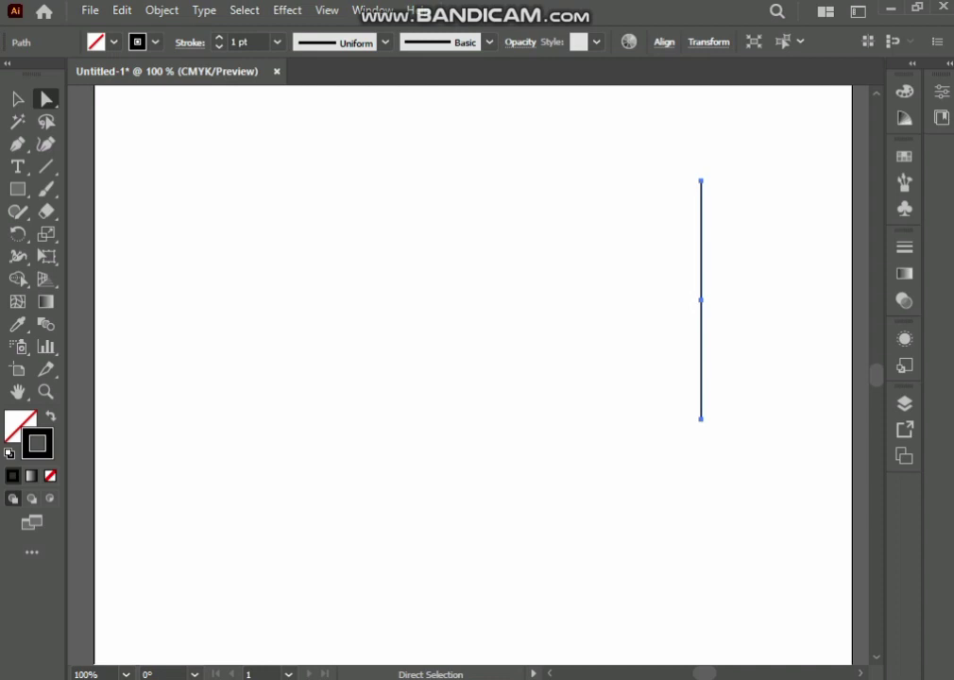
pyautogui.hotkey('ctrl', 'z')
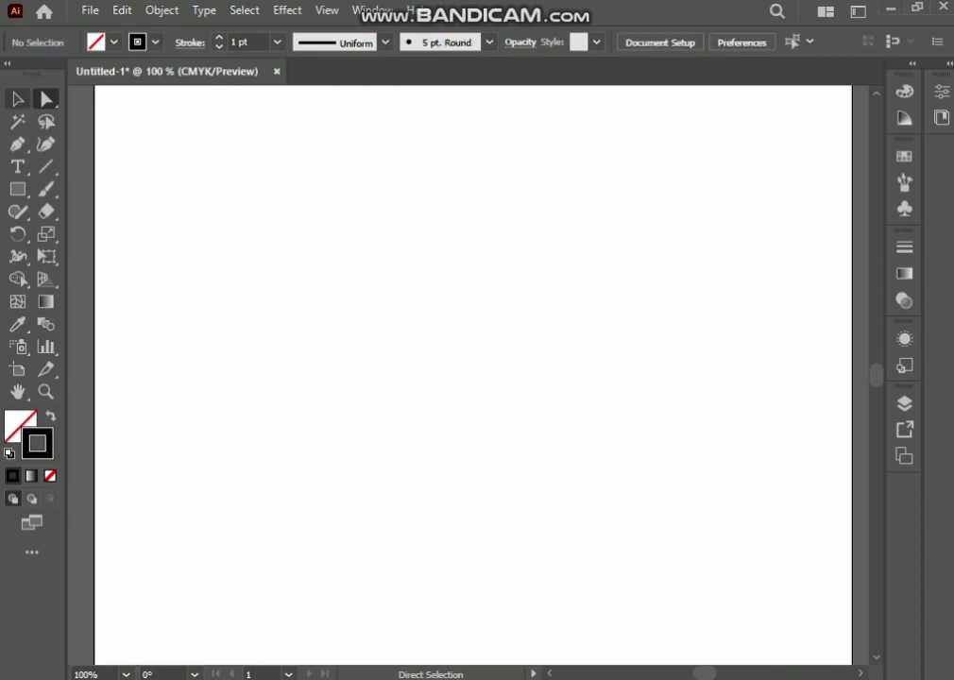
# Draw a new rectangle near the artboard's upper middle and shift it slightly left and down.
pyautogui.press('v')
pyautogui.hotkey('shift', 'n')
pyautogui.press('m')
pyautogui.moveTo(313, 208); pyautogui.dragTo(508, 384)
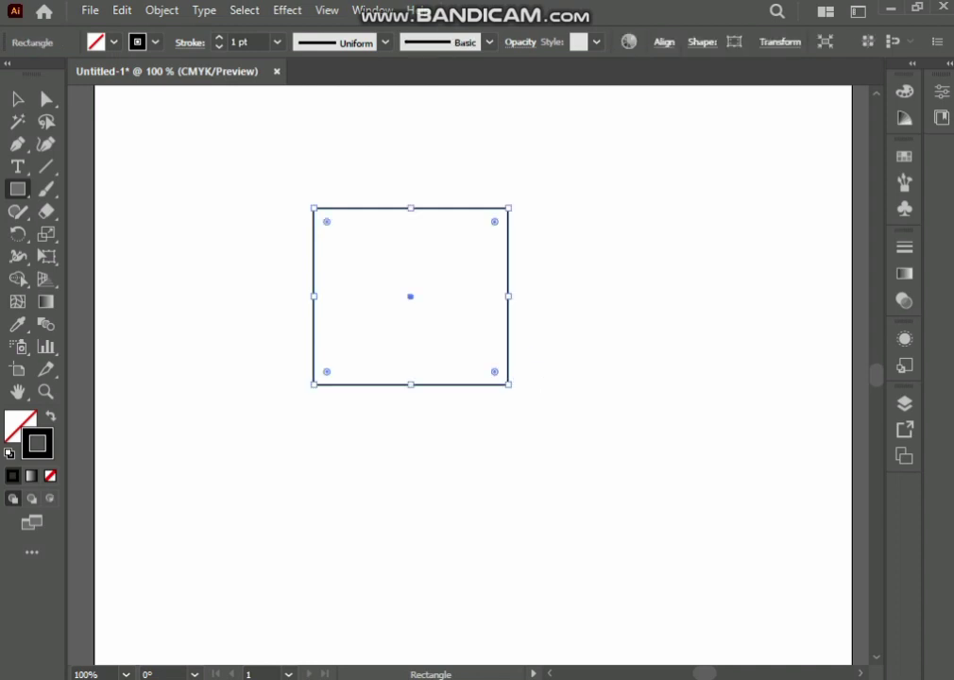
pyautogui.press('a')
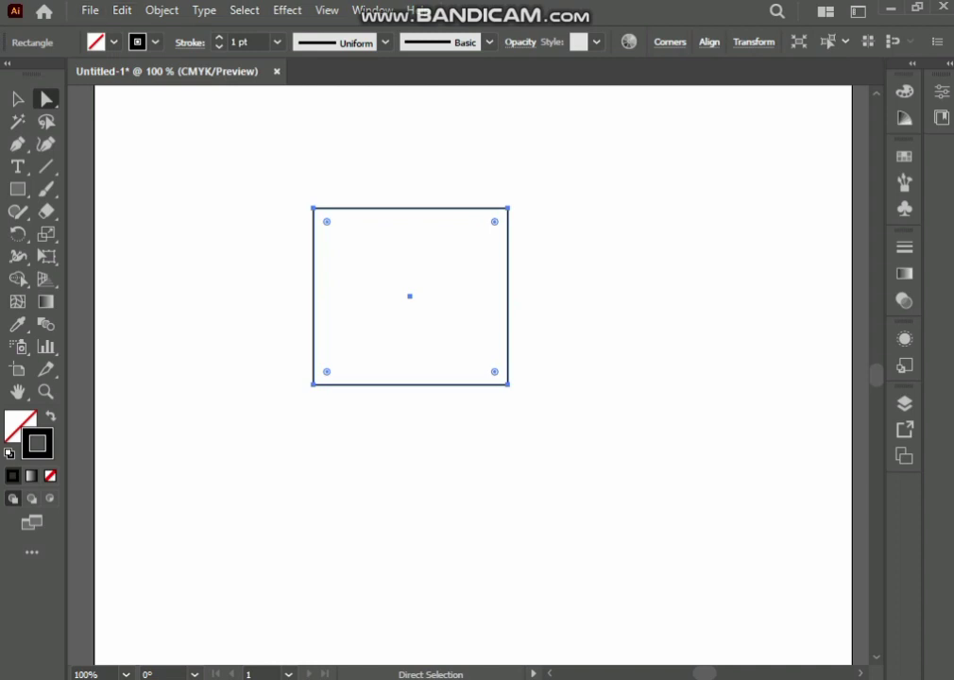
pyautogui.moveTo(410, 295); pyautogui.dragTo(345, 343)
pyautogui.click(122, 10)
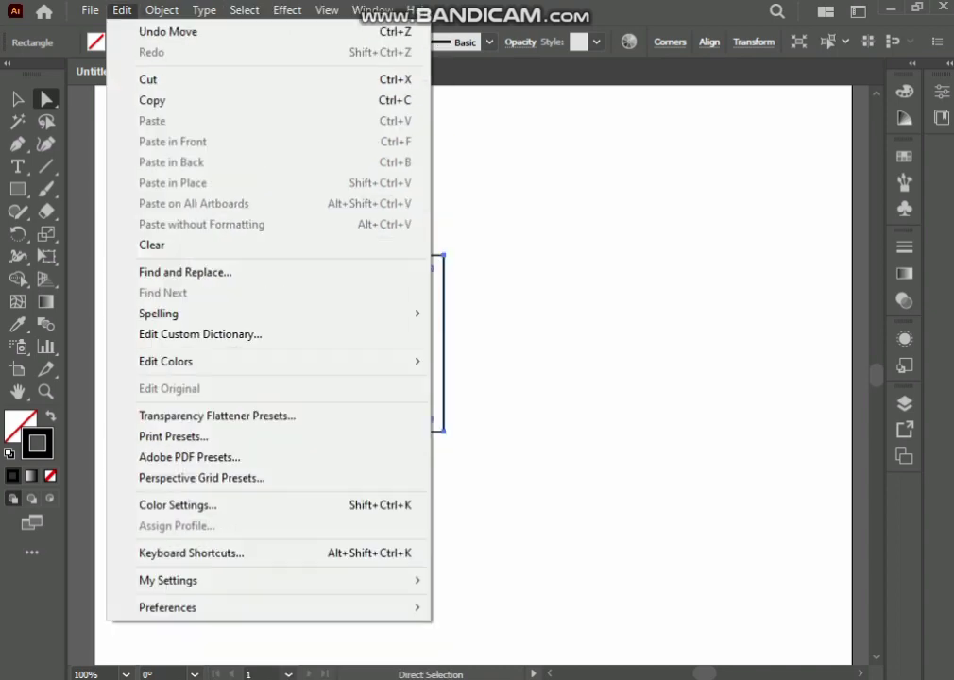
# Paste a copy of the rectangle in front and nudge it right until flush against the original.
pyautogui.click(152, 100)
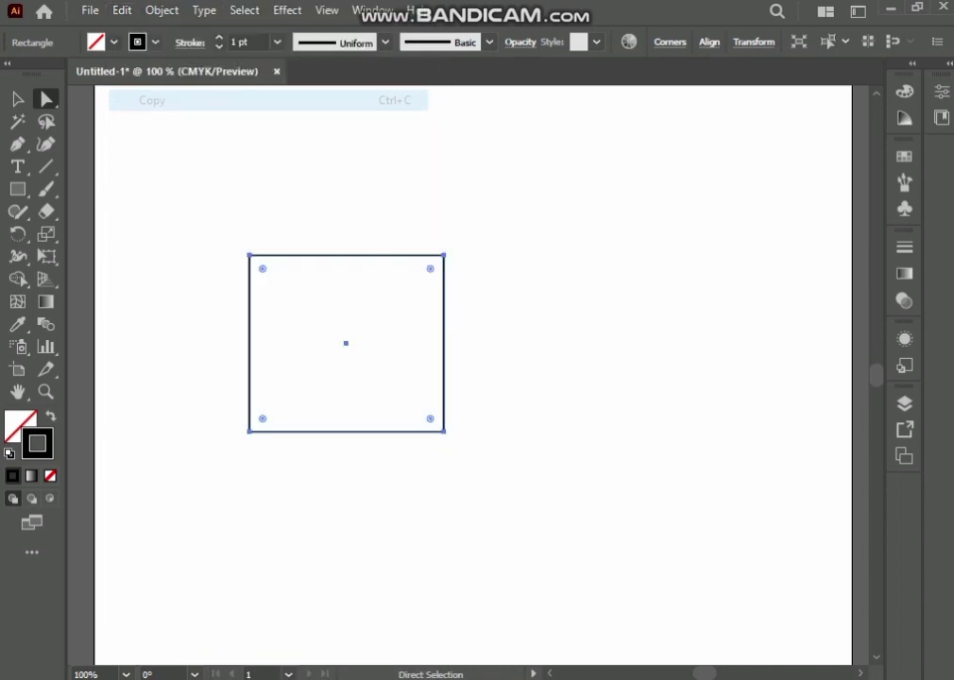
pyautogui.click(122, 10)
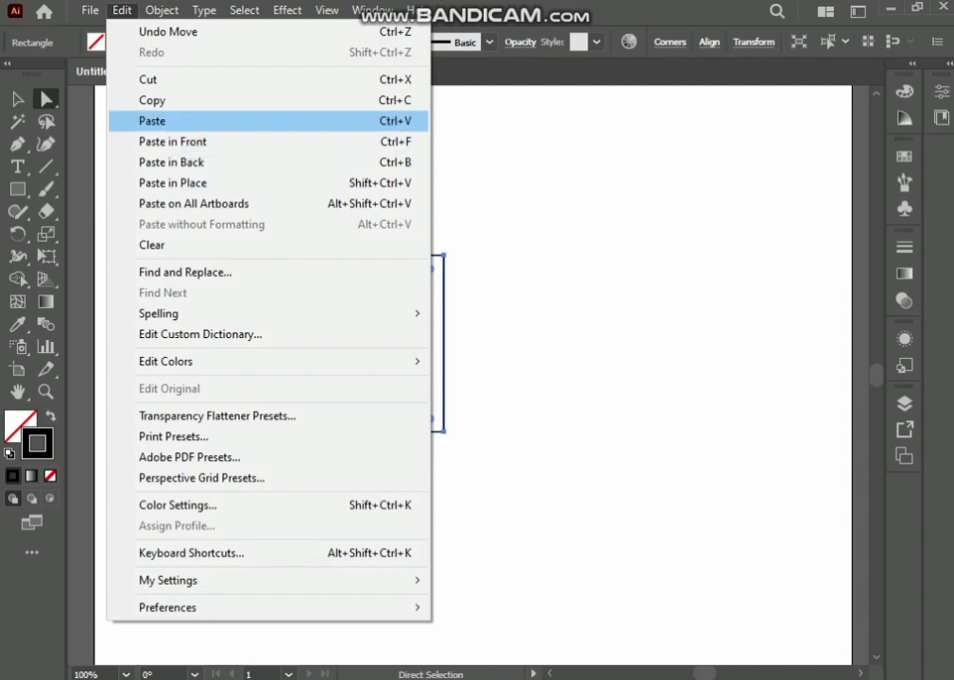
pyautogui.click(173, 141)
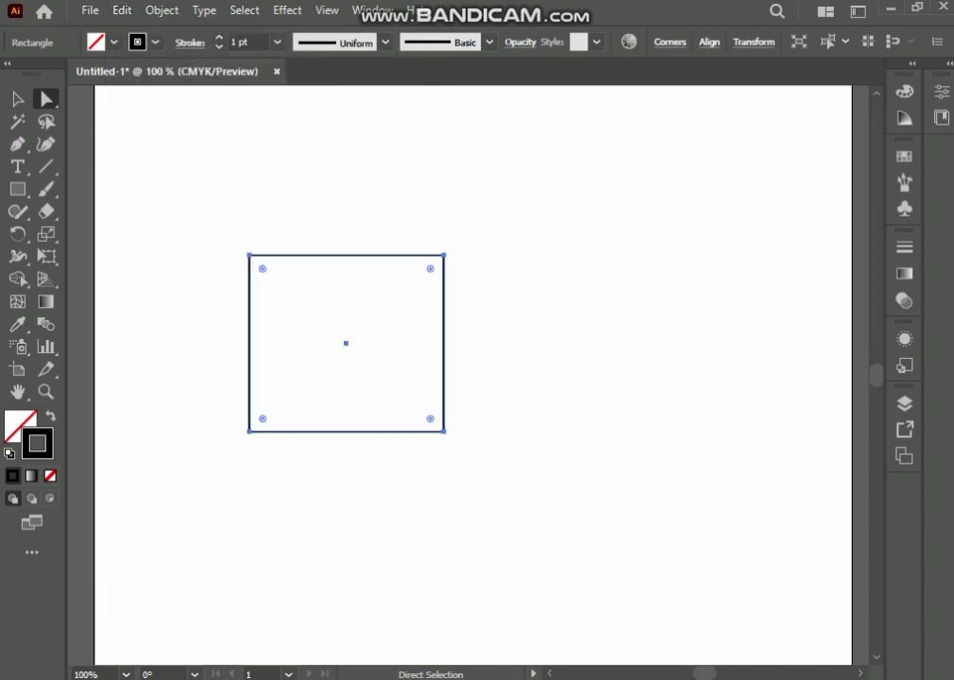
pyautogui.press('Right')
pyautogui.press('Right')
pyautogui.press('Right')
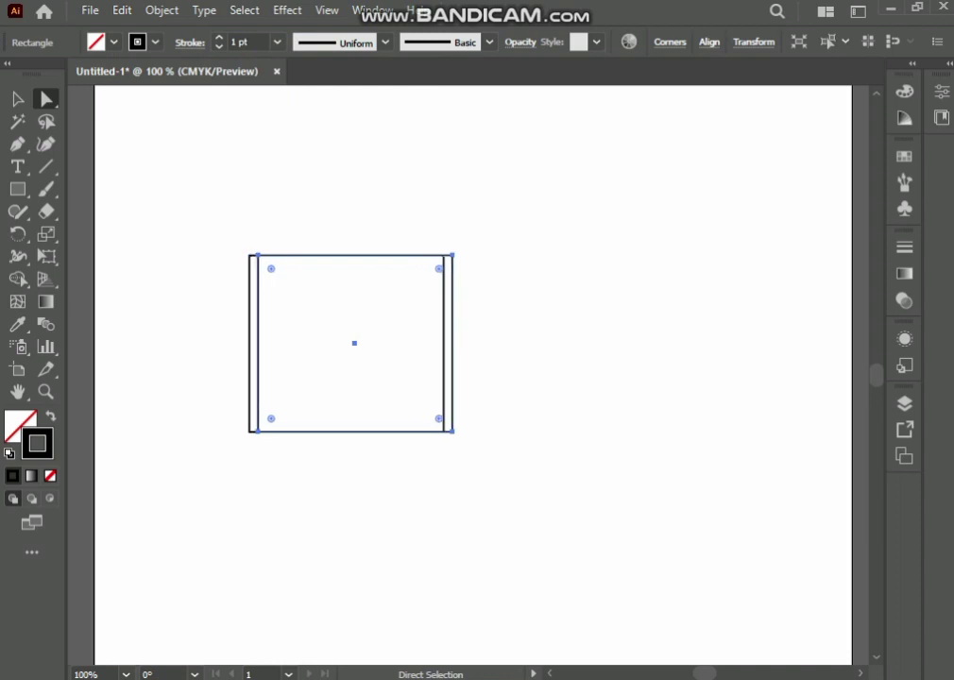
pyautogui.press('Right')
pyautogui.press('Right')
pyautogui.press('Right')
pyautogui.press('Right')
pyautogui.press('Right')
pyautogui.press('Right')
pyautogui.press('Right')
pyautogui.press('Right')
pyautogui.press('Right')
pyautogui.press('Right')
pyautogui.press('Right')
pyautogui.press('Right')
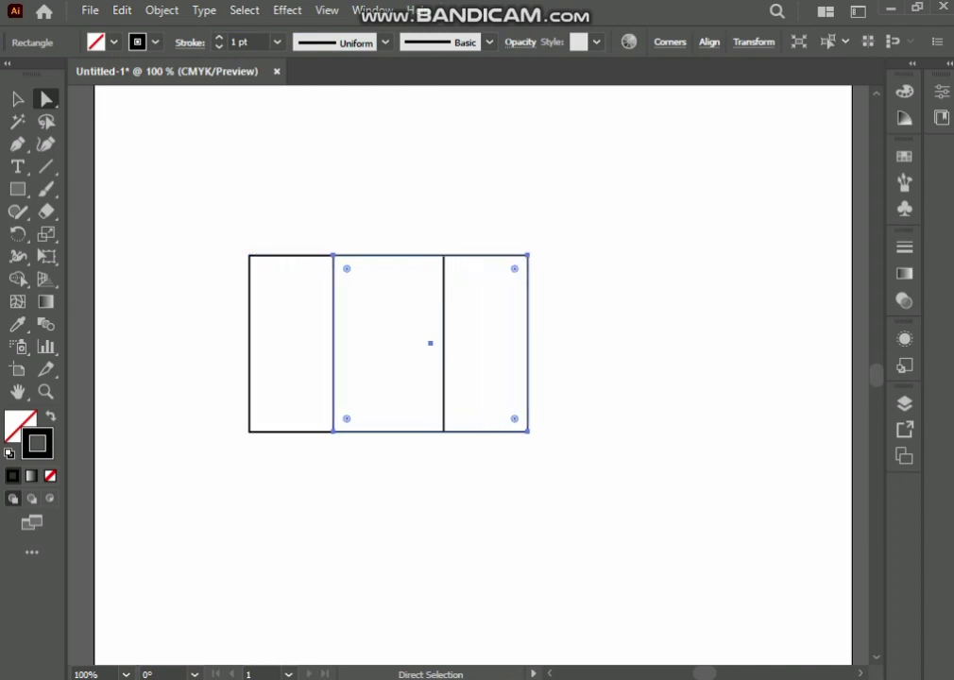
pyautogui.press('Right')
pyautogui.press('Right')
pyautogui.press('Right')
pyautogui.press('Right')
pyautogui.press('Right')
pyautogui.press('Right')
pyautogui.press('Right')
pyautogui.press('Right')
pyautogui.press('Right')
pyautogui.press('Right')
pyautogui.press('Right')
pyautogui.press('Right')
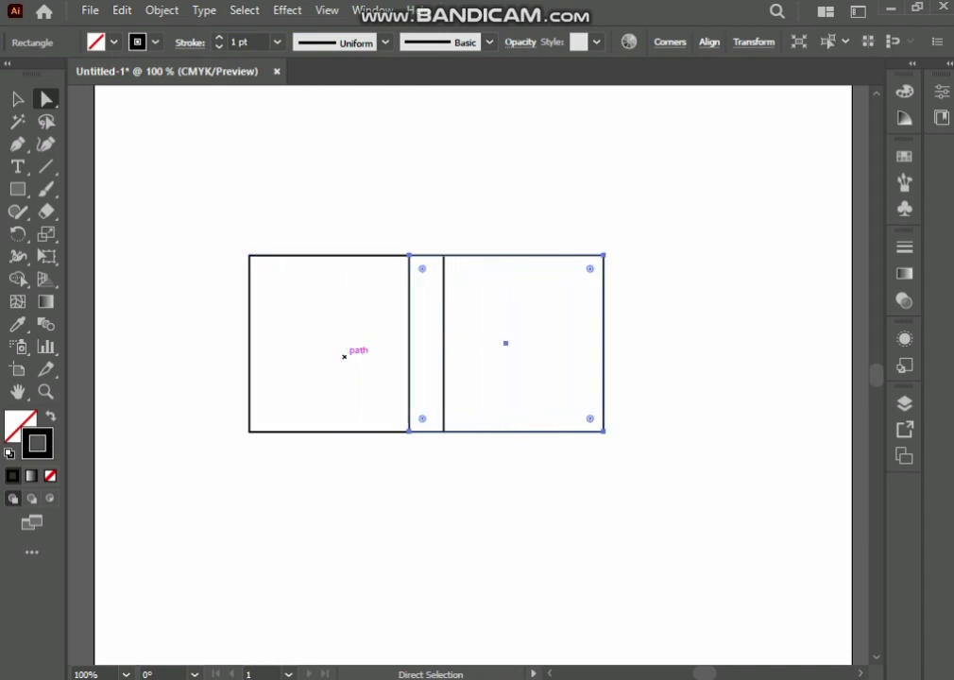
pyautogui.press('Right')
pyautogui.press('Right')
pyautogui.press('Right')
pyautogui.press('Right')
pyautogui.press('Right')
pyautogui.press('Right')
pyautogui.press('Right')
pyautogui.press('Right')
pyautogui.press('Right')
pyautogui.press('Right')
pyautogui.press('Right')
pyautogui.press('Right')
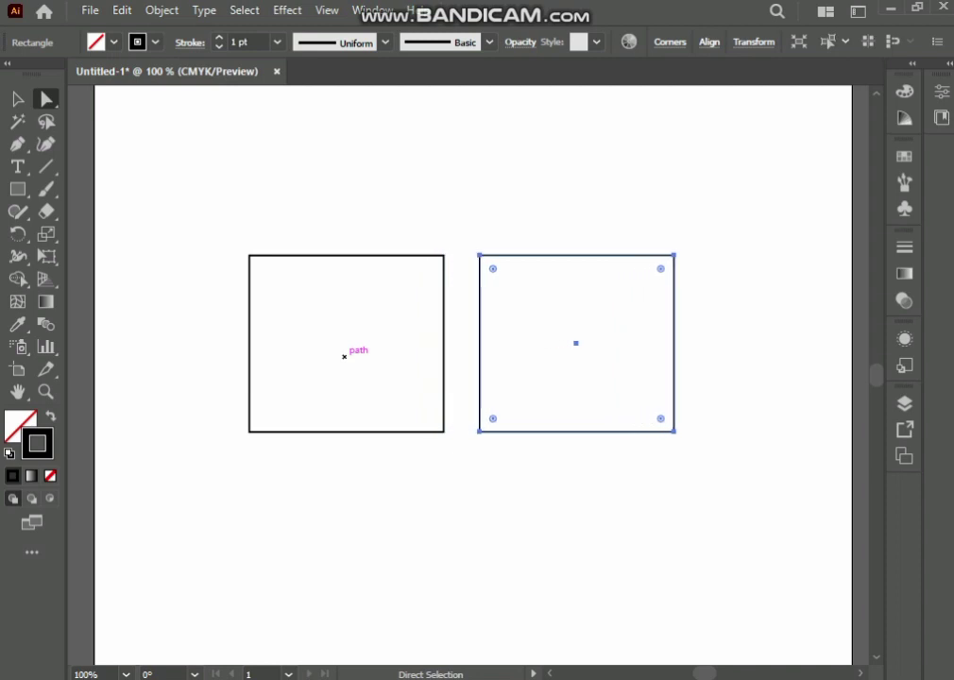
pyautogui.press('Left')
pyautogui.press('Left')
pyautogui.press('Left')
pyautogui.press('Left')
pyautogui.press('Left')
pyautogui.press('Left')
pyautogui.press('Left')
pyautogui.press('Left')
pyautogui.press('Left')
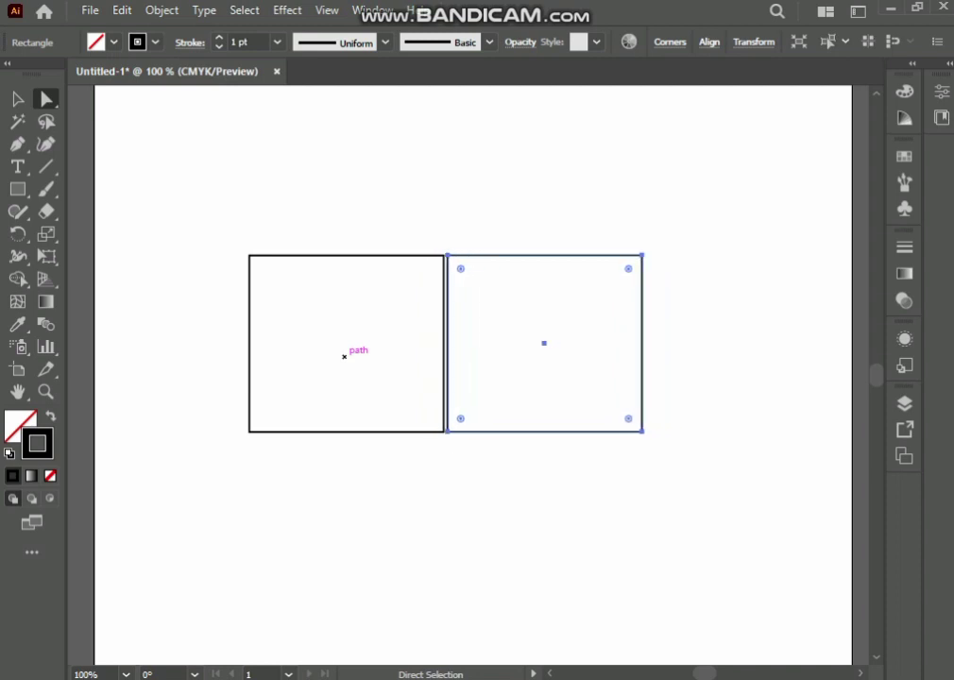
pyautogui.press('Left')
pyautogui.press('Left')
pyautogui.press('Left')
pyautogui.press('Left')
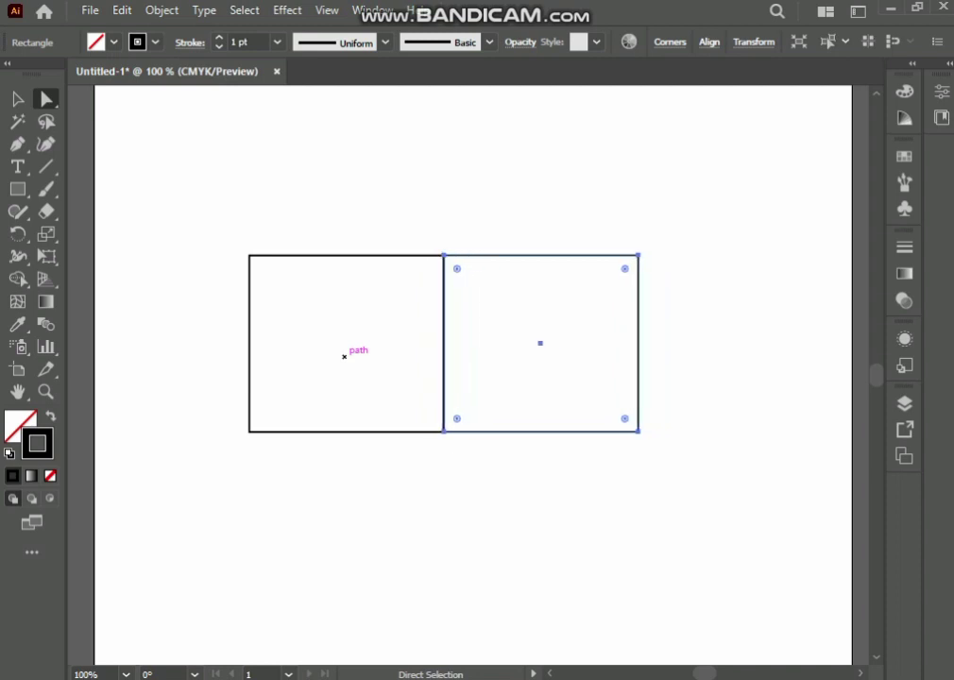
pyautogui.click(344, 356)
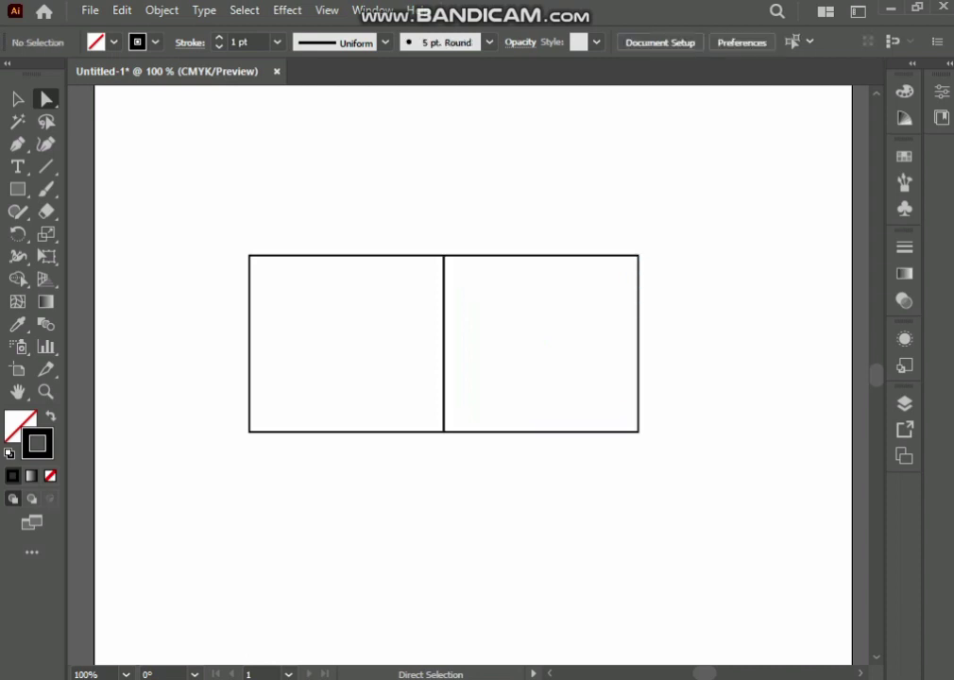
# Select the left rectangle and paste a copy of it in front.
pyautogui.moveTo(234, 219); pyautogui.dragTo(447, 465)
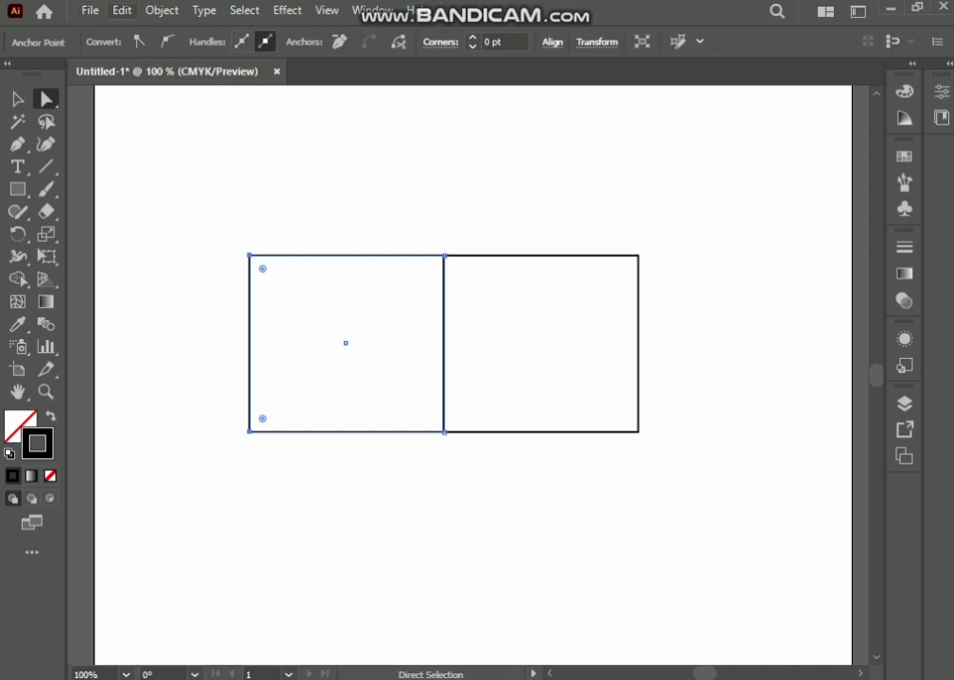
pyautogui.click(17, 98)
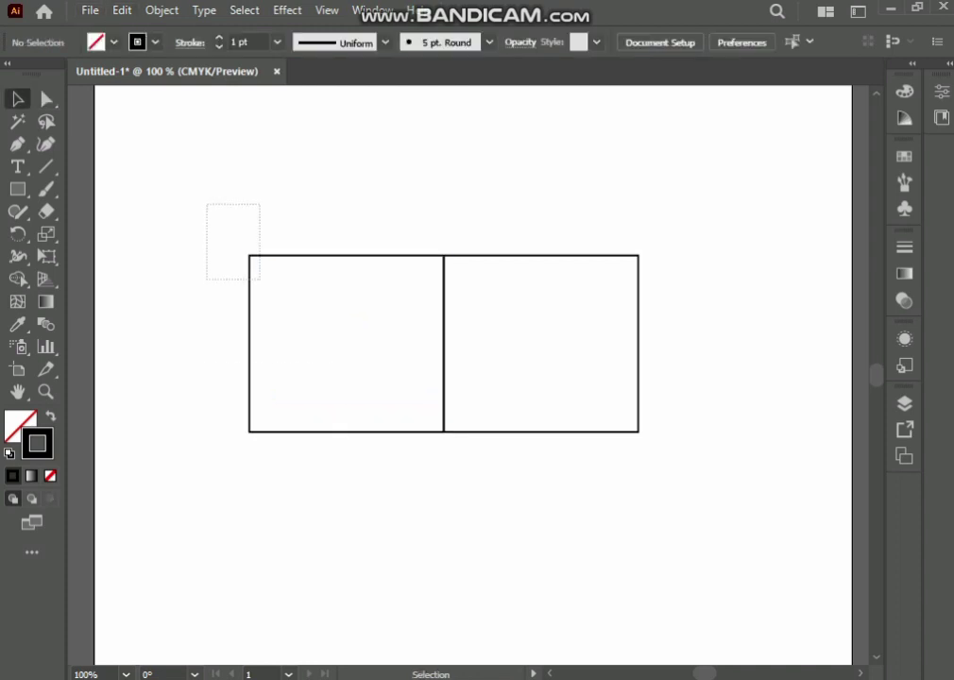
pyautogui.moveTo(206, 202); pyautogui.dragTo(326, 425)
pyautogui.click(122, 10)
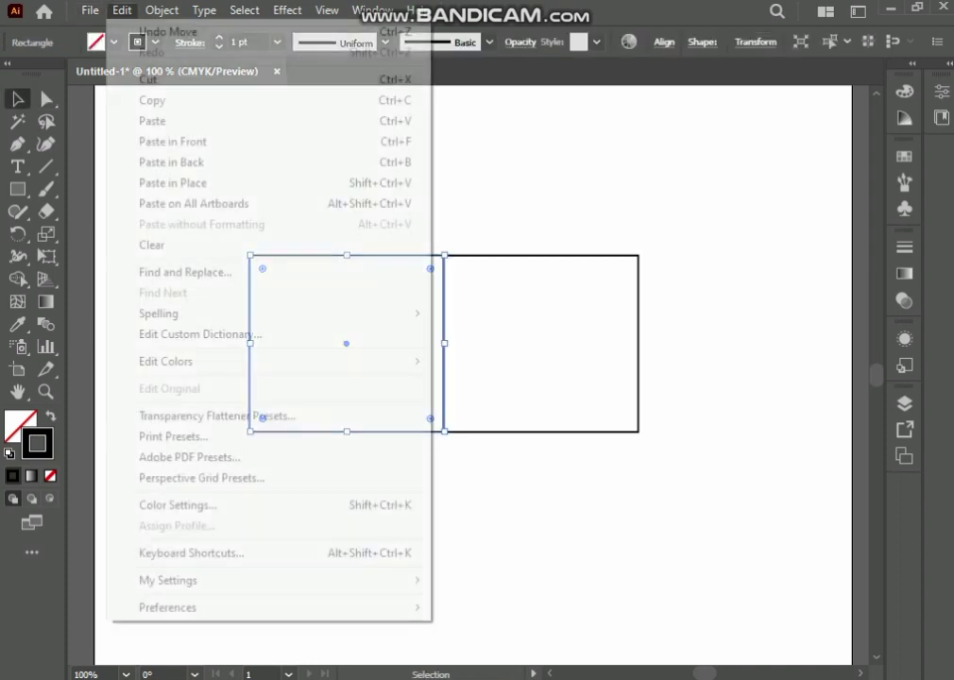
pyautogui.click(151, 99)
pyautogui.click(122, 11)
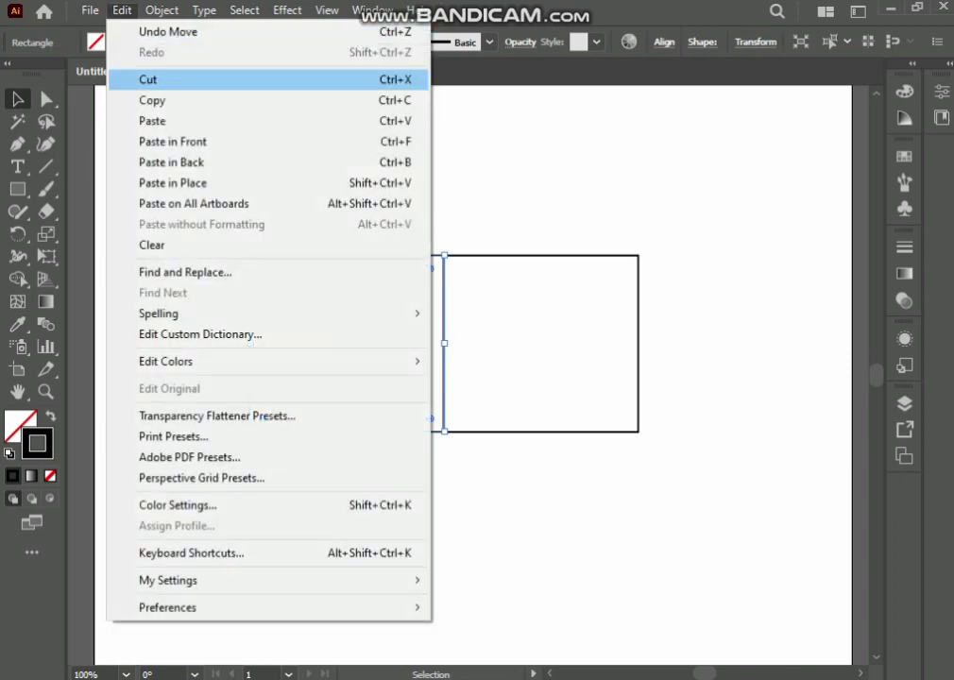
pyautogui.click(170, 142)
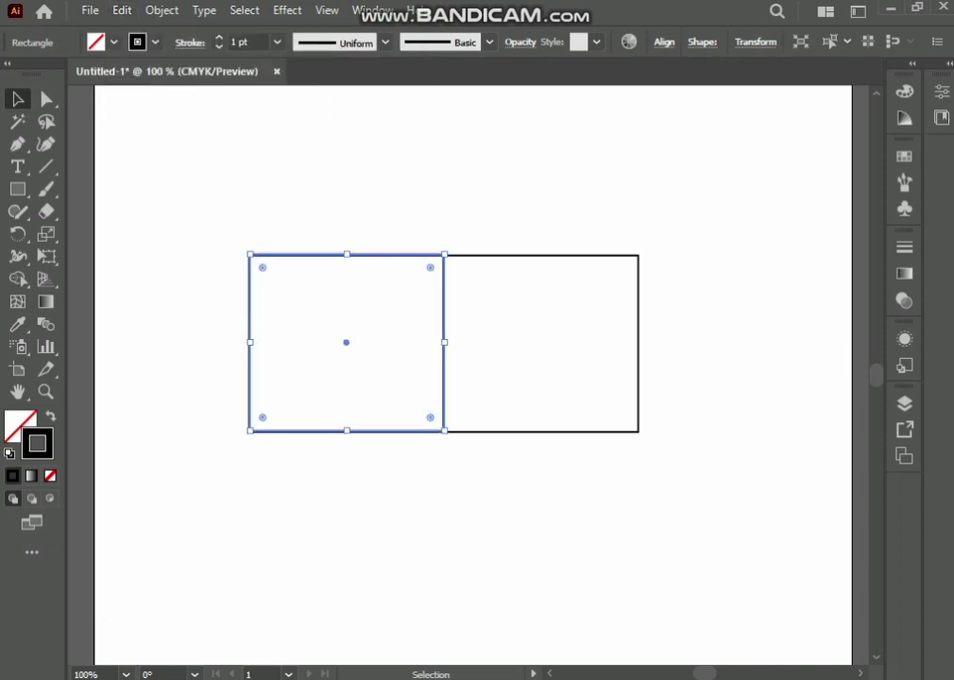
# Nudge the copy up until it sits directly on top of the left rectangle.
pyautogui.press('Up')
pyautogui.press('Up')
pyautogui.press('Up')
pyautogui.press('Up')
pyautogui.press('Up')
pyautogui.press('Up')
pyautogui.press('Up')
pyautogui.press('Up')
pyautogui.press('Up')
pyautogui.press('Up')
pyautogui.press('Up')
pyautogui.press('Up')
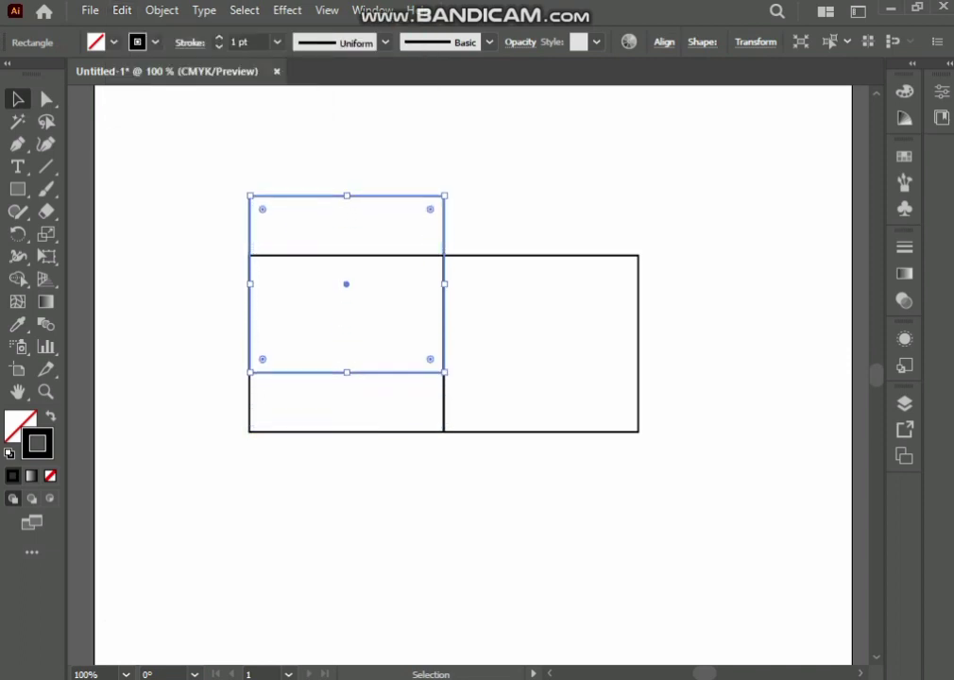
pyautogui.press('Up')
pyautogui.press('Up')
pyautogui.press('Up')
pyautogui.press('Up')
pyautogui.press('Up')
pyautogui.press('Up')
pyautogui.press('Up')
pyautogui.press('Up')
pyautogui.press('Up')
pyautogui.press('Up')
pyautogui.press('Up')
pyautogui.press('Up')
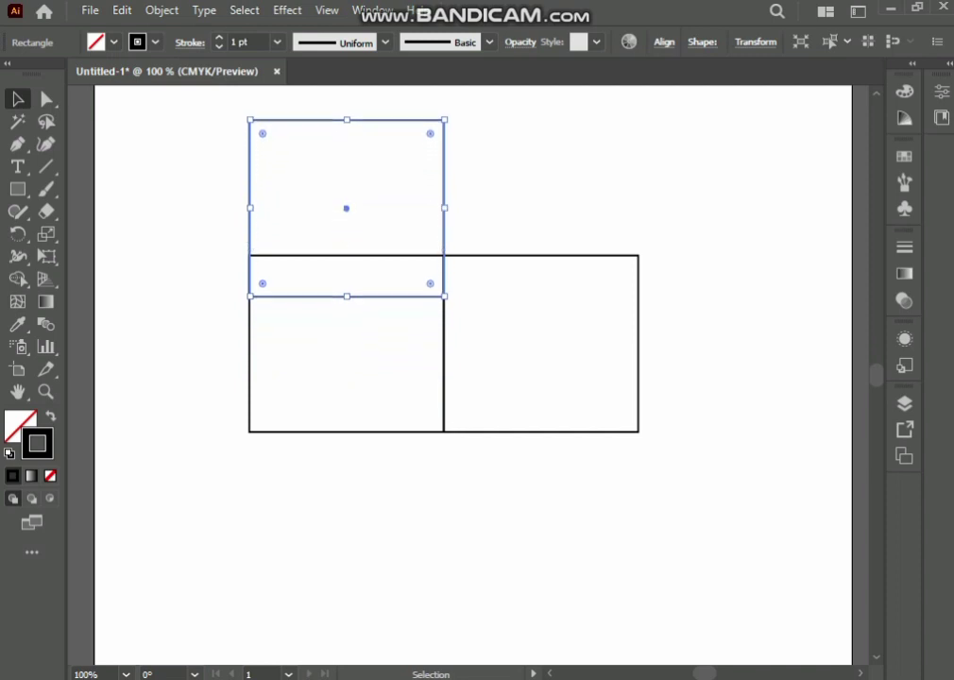
pyautogui.press('Up')
pyautogui.press('Up')
pyautogui.press('Up')
pyautogui.press('Up')
pyautogui.press('Up')
pyautogui.press('Up')
pyautogui.press('Up')
pyautogui.press('Up')
pyautogui.press('Up')
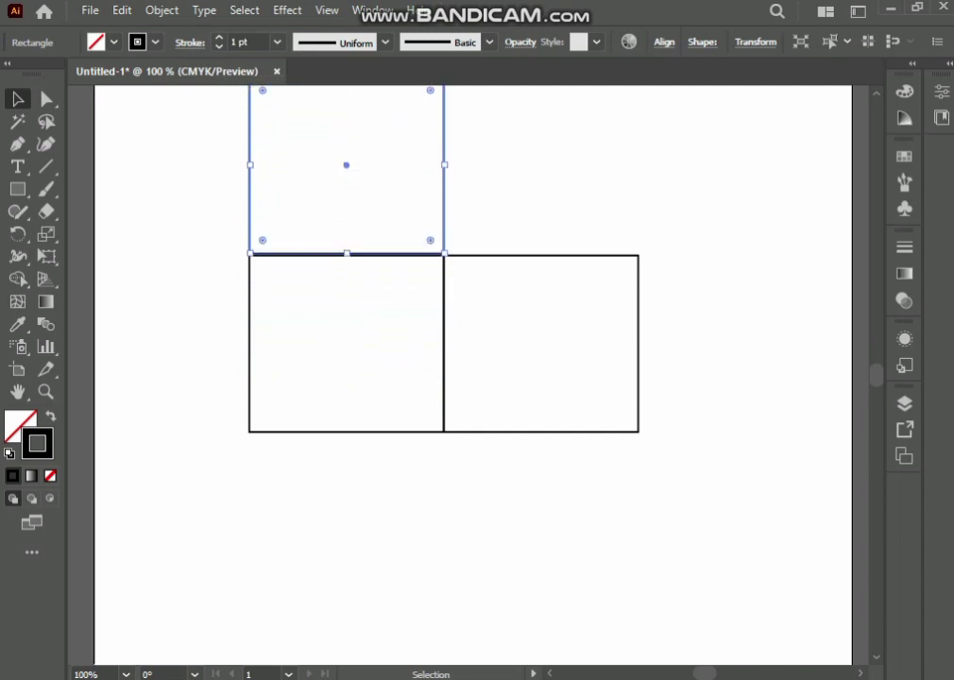
pyautogui.press('Down')
pyautogui.press('Down')
pyautogui.scroll(1, 472, 378)
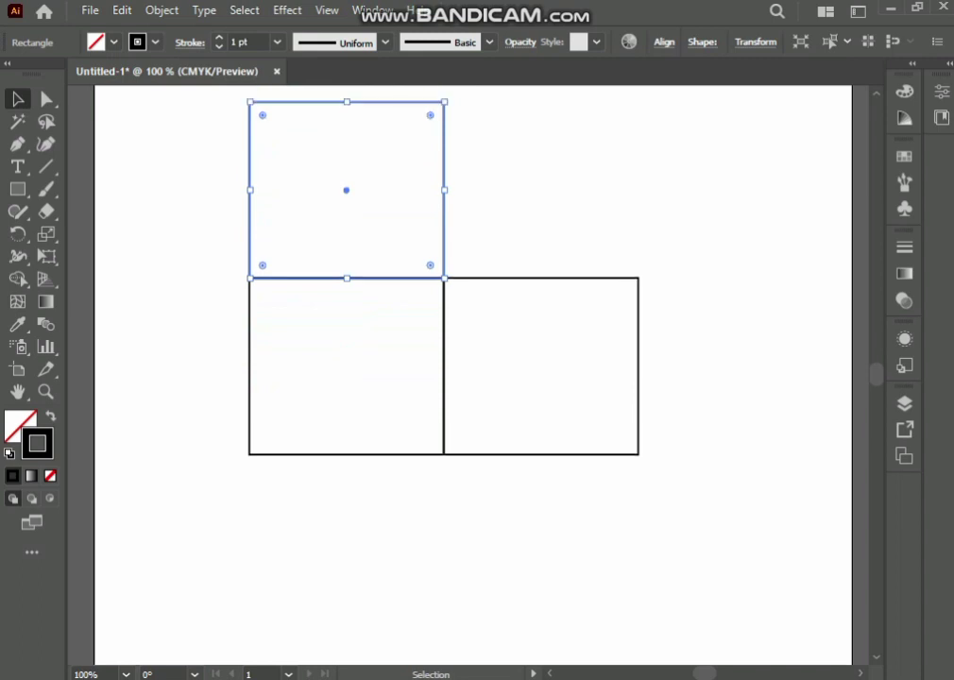
pyautogui.scroll(1, 472, 377)
pyautogui.scroll(2, 472, 378)
pyautogui.scroll(1, 472, 378)
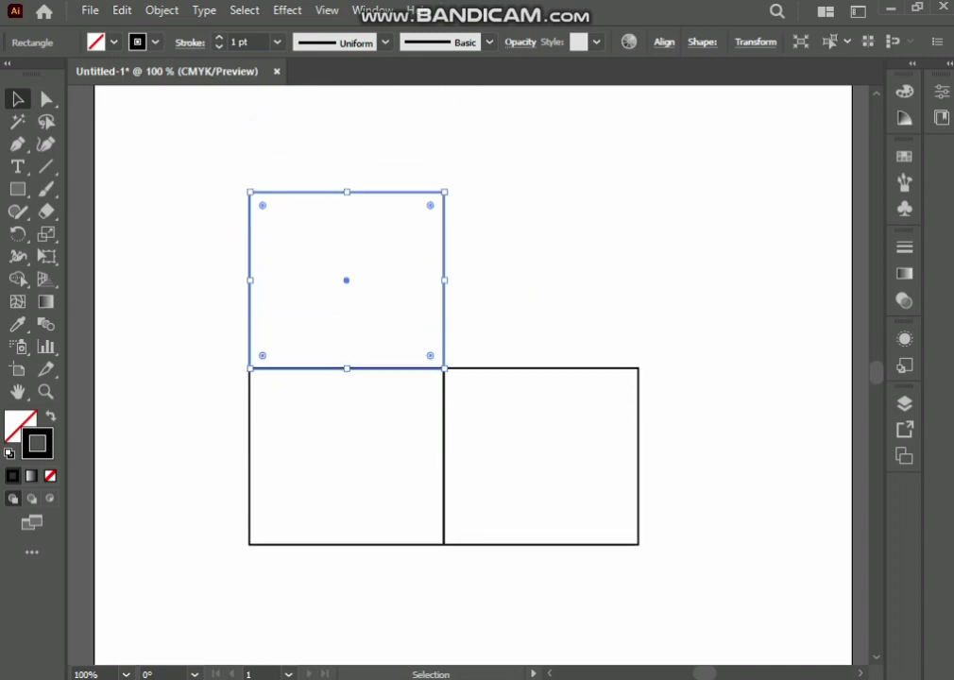
pyautogui.hotkey('ctrl', 'shift', 'a')
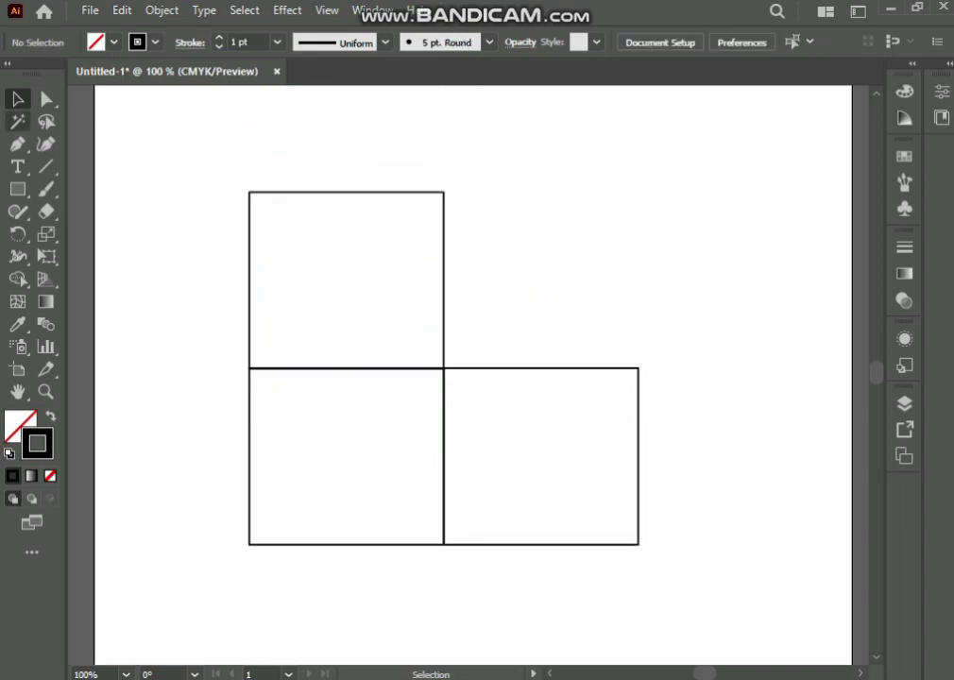
# Drag the top rectangle's upper corners down-right, slanting it into a parallelogram top face.
pyautogui.press('a')
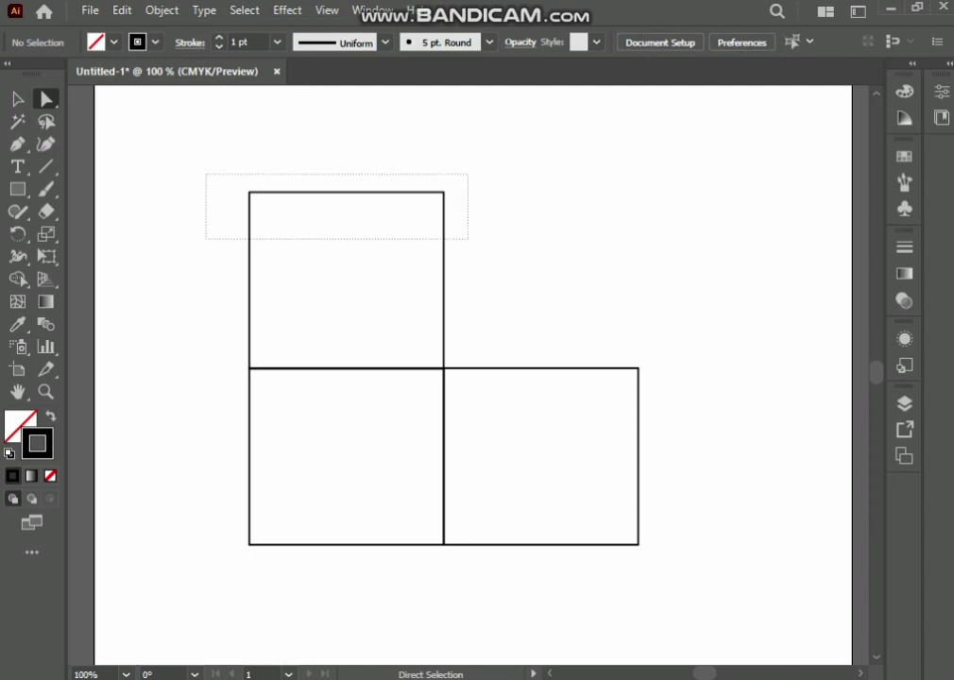
pyautogui.moveTo(206, 175); pyautogui.dragTo(467, 236)
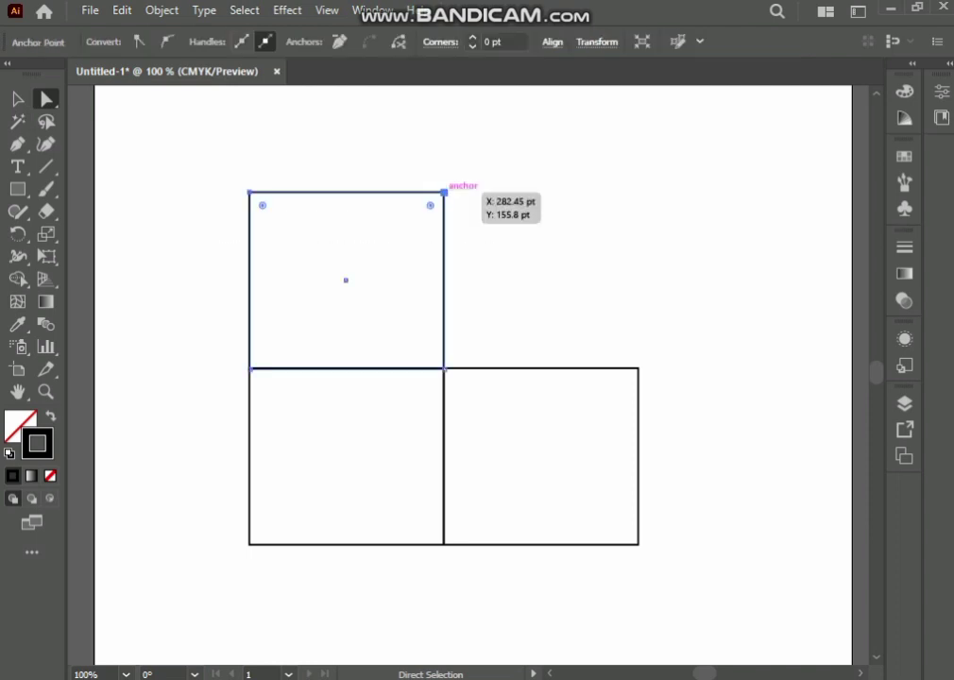
pyautogui.moveTo(443, 193)
pyautogui.mouseDown()
pyautogui.moveTo(478, 331)
pyautogui.moveTo(494, 339)
pyautogui.mouseUp()
pyautogui.hotkey('ctrl', 'shift', 'a')
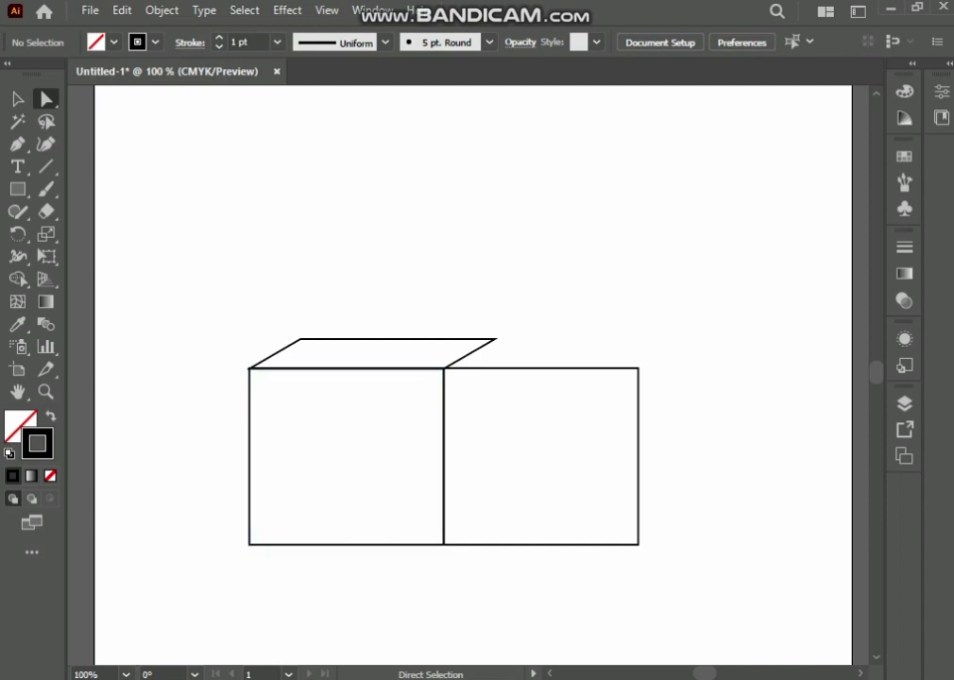
# Skew the right rectangle's right-edge corners up-left into the cube's side face, then nudge the front face down.
pyautogui.moveTo(646, 351); pyautogui.dragTo(611, 574)
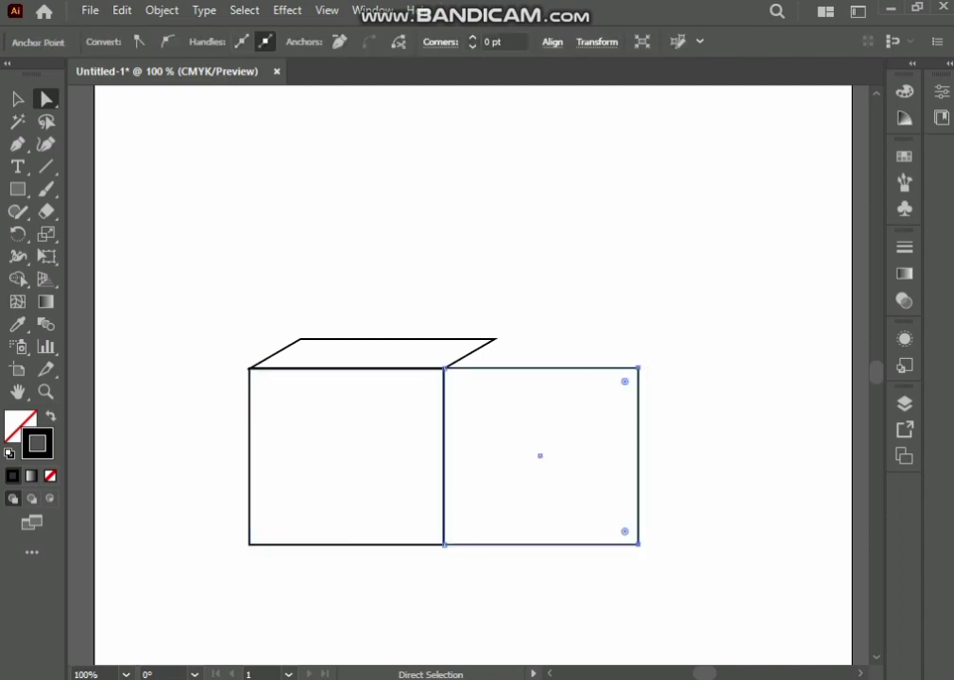
pyautogui.moveTo(639, 367)
pyautogui.mouseDown()
pyautogui.moveTo(506, 351)
pyautogui.moveTo(494, 339)
pyautogui.mouseUp()
pyautogui.hotkey('ctrl', 'shift', 'a')
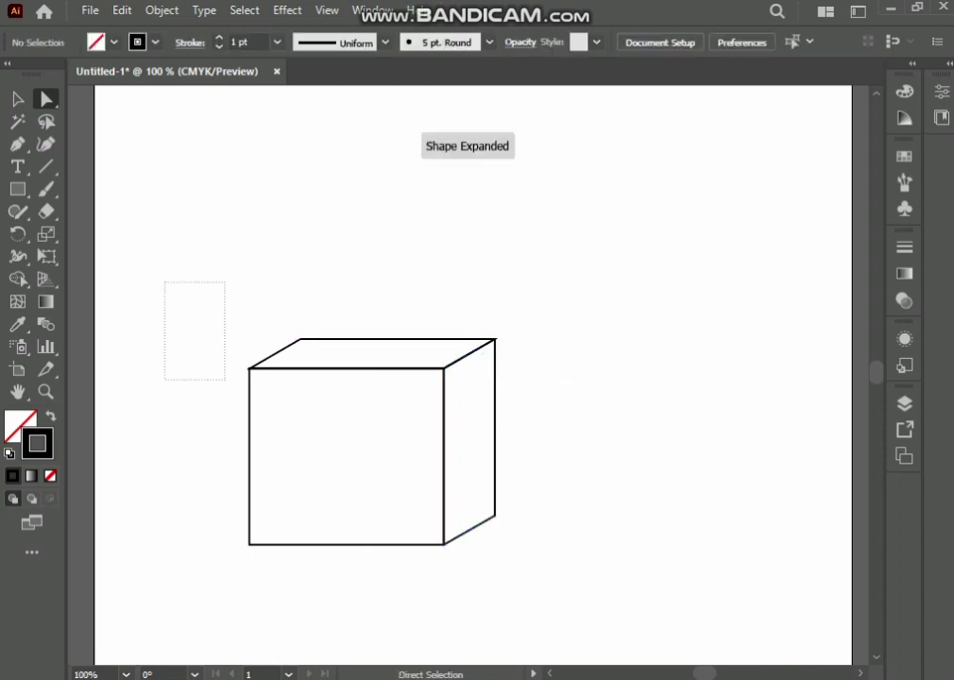
pyautogui.moveTo(165, 281); pyautogui.dragTo(514, 562)
pyautogui.moveTo(345, 455); pyautogui.dragTo(346, 461)
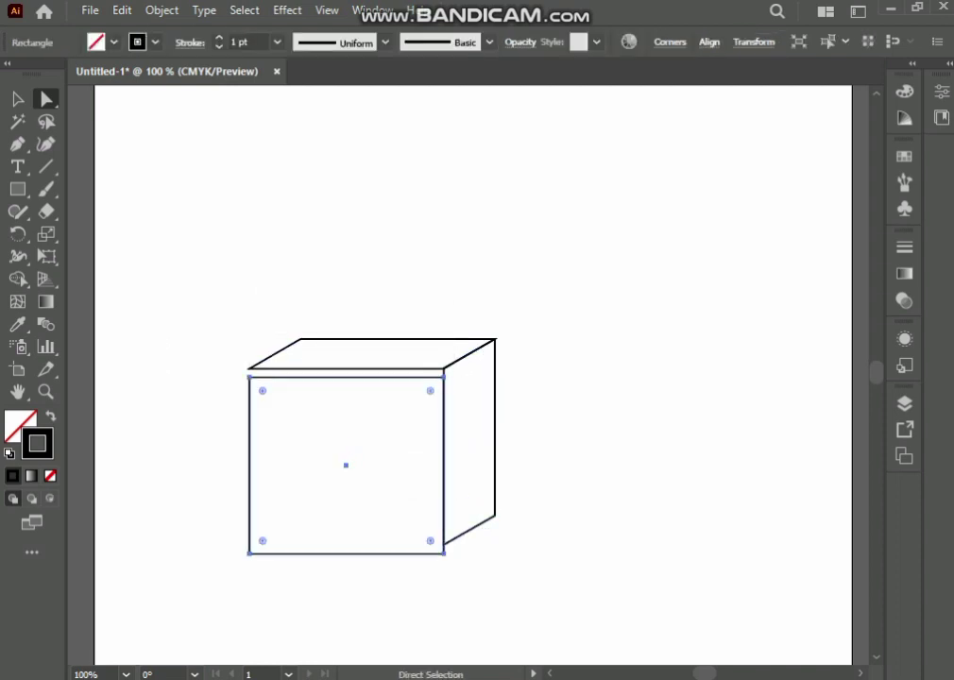
# Pull the side and top faces away from the cube, then undo to restore it.
pyautogui.hotkey('ctrl', 'shift', 'a')
pyautogui.click(468, 441)
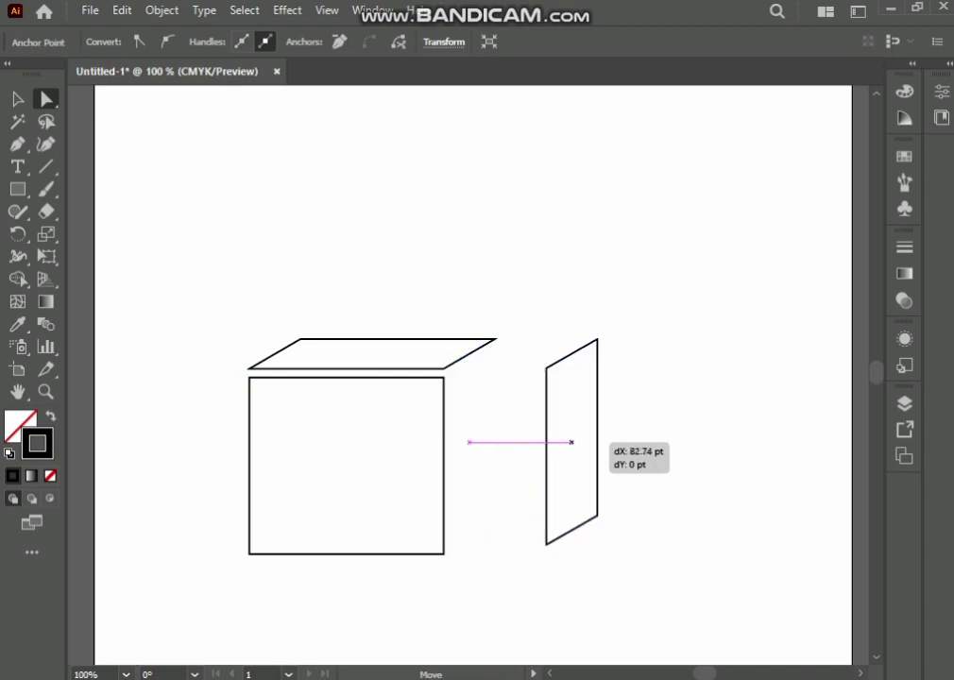
pyautogui.moveTo(469, 441); pyautogui.dragTo(574, 441)
pyautogui.hotkey('ctrl', 'shift', 'a')
pyautogui.click(445, 369)
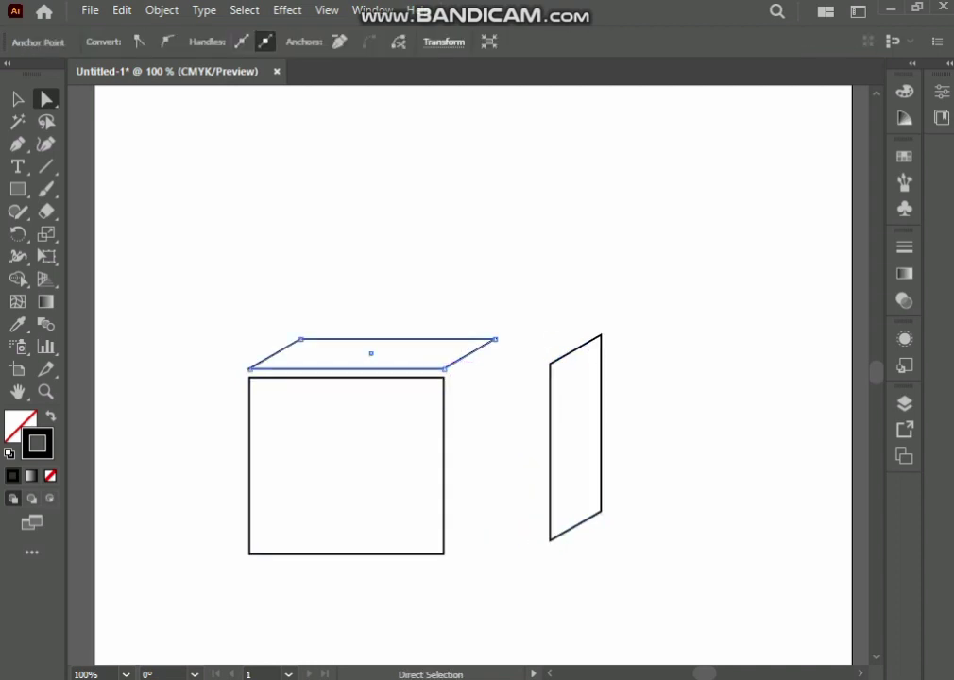
pyautogui.moveTo(371, 353); pyautogui.dragTo(422, 245)
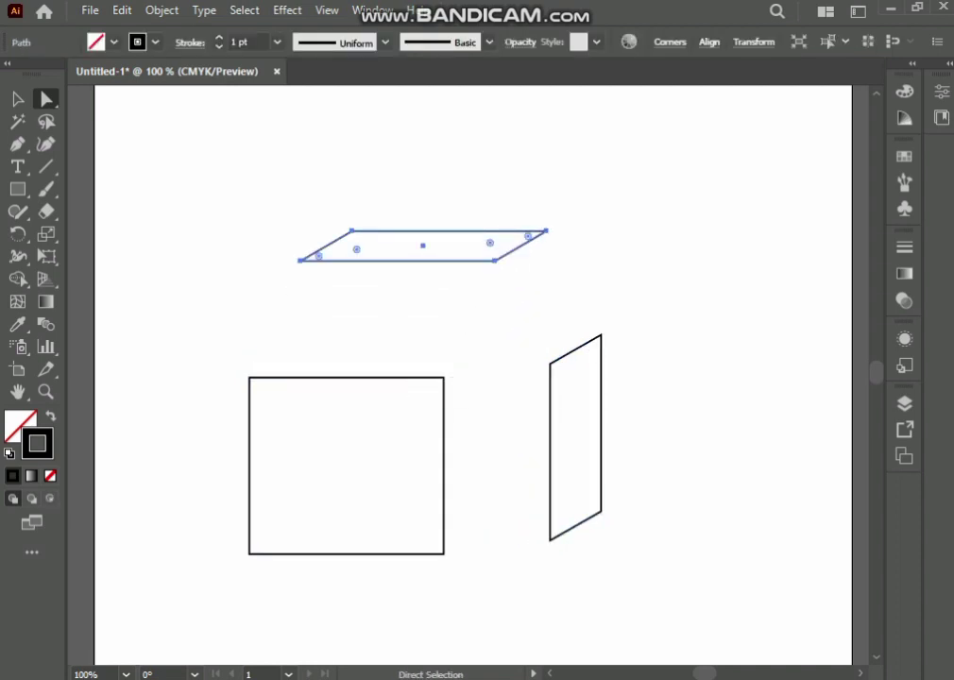
pyautogui.hotkey('ctrl', 'z')
pyautogui.hotkey('ctrl', 'z')
pyautogui.hotkey('ctrl', 'z')
pyautogui.hotkey('ctrl', 'z')
pyautogui.press('ctrl')
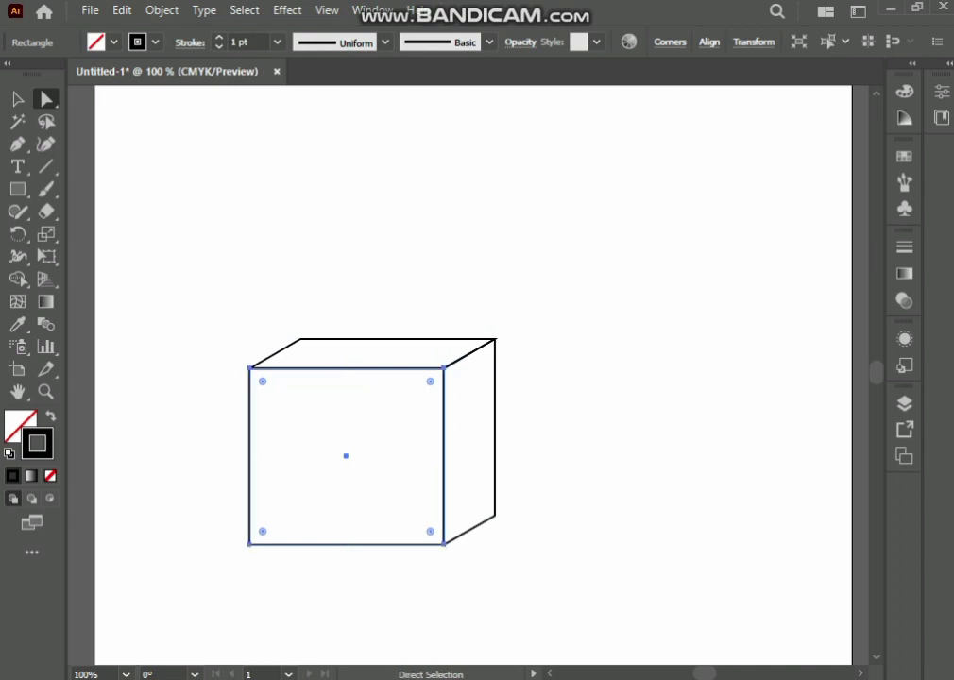
pyautogui.hotkey('ctrl', 'shift', 'a')
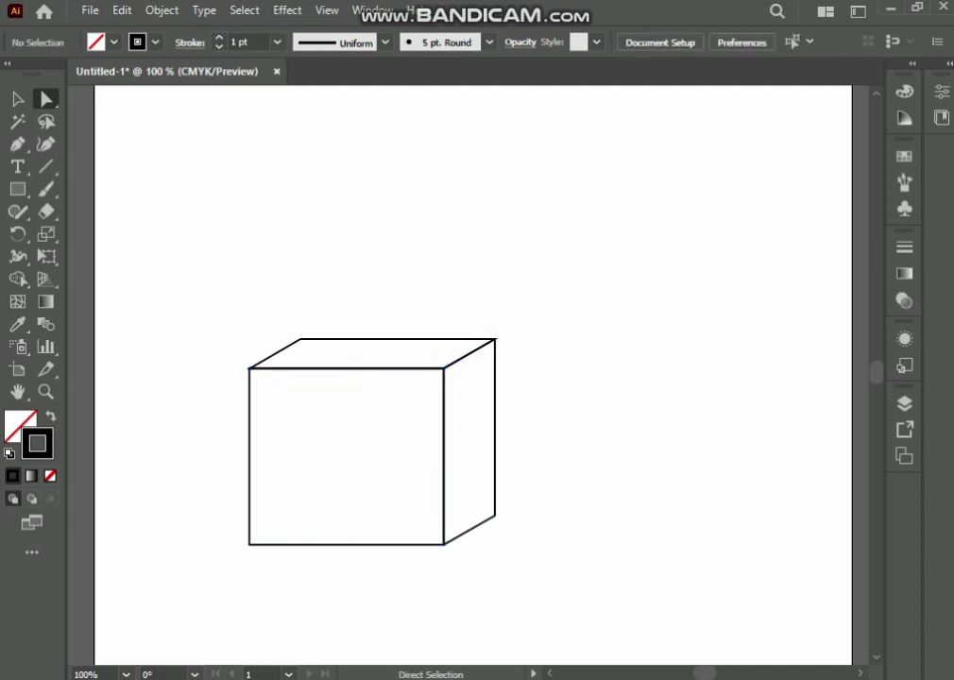
# Group all three cube faces into one object and move it up and to the left.
pyautogui.press('v')
pyautogui.moveTo(209, 277); pyautogui.dragTo(528, 558)
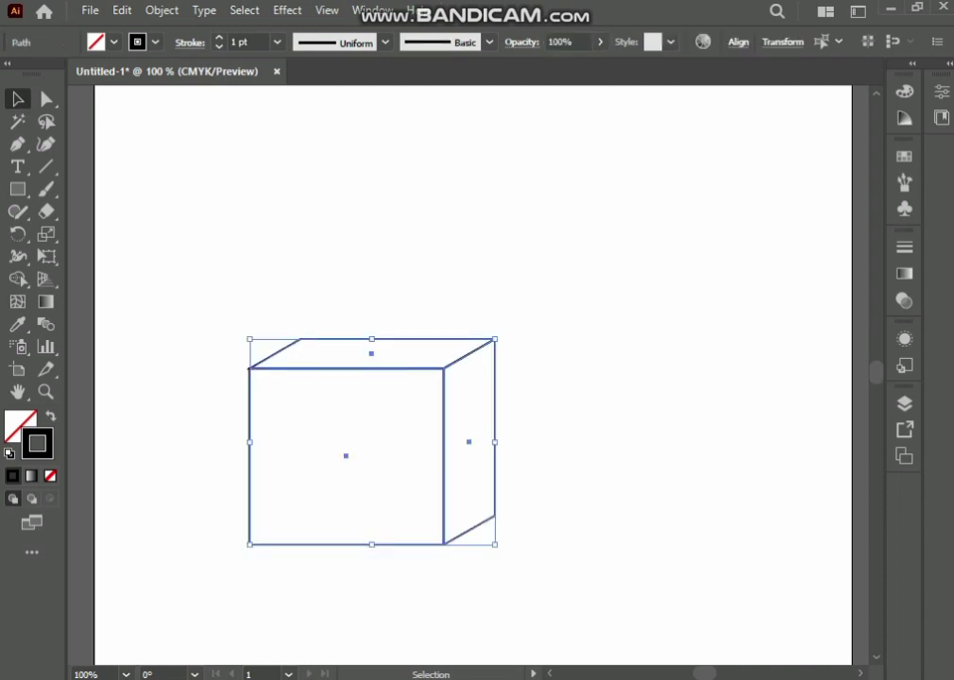
pyautogui.rightClick(369, 291)
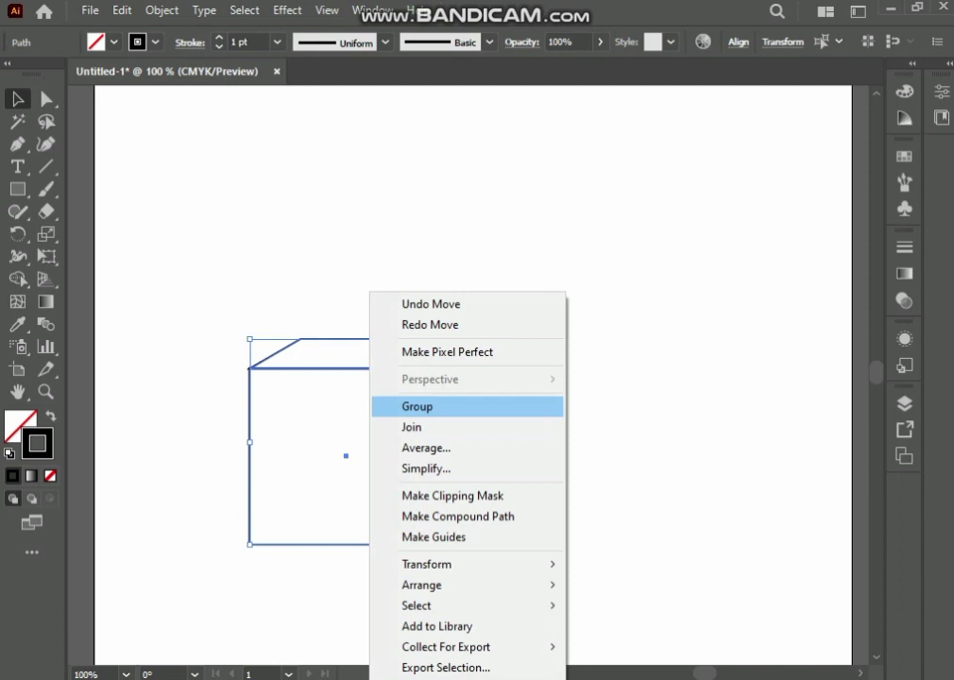
pyautogui.click(416, 406)
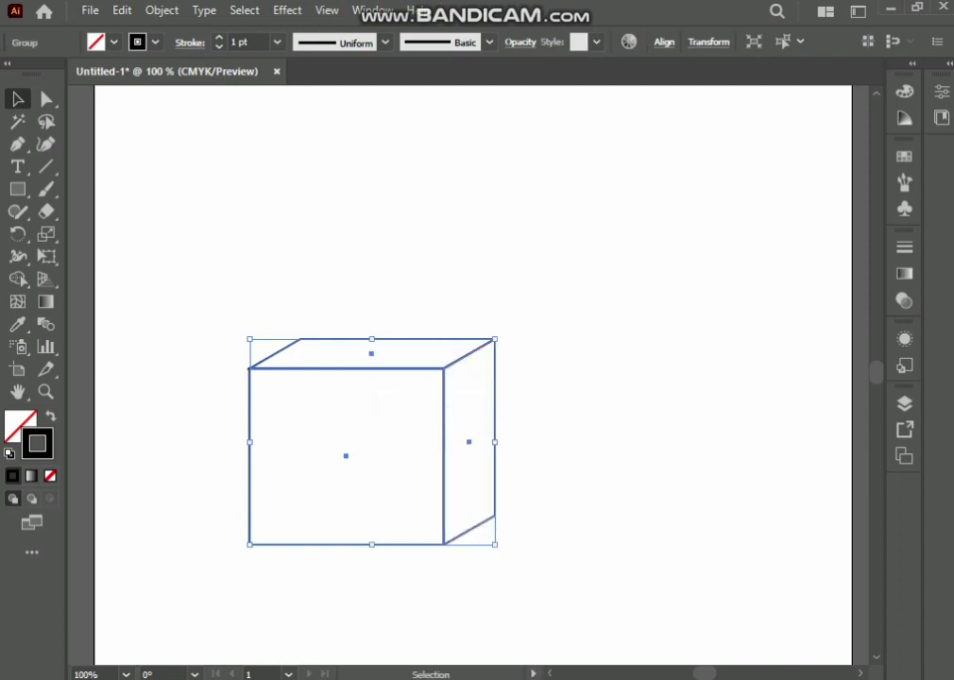
pyautogui.click(344, 453)
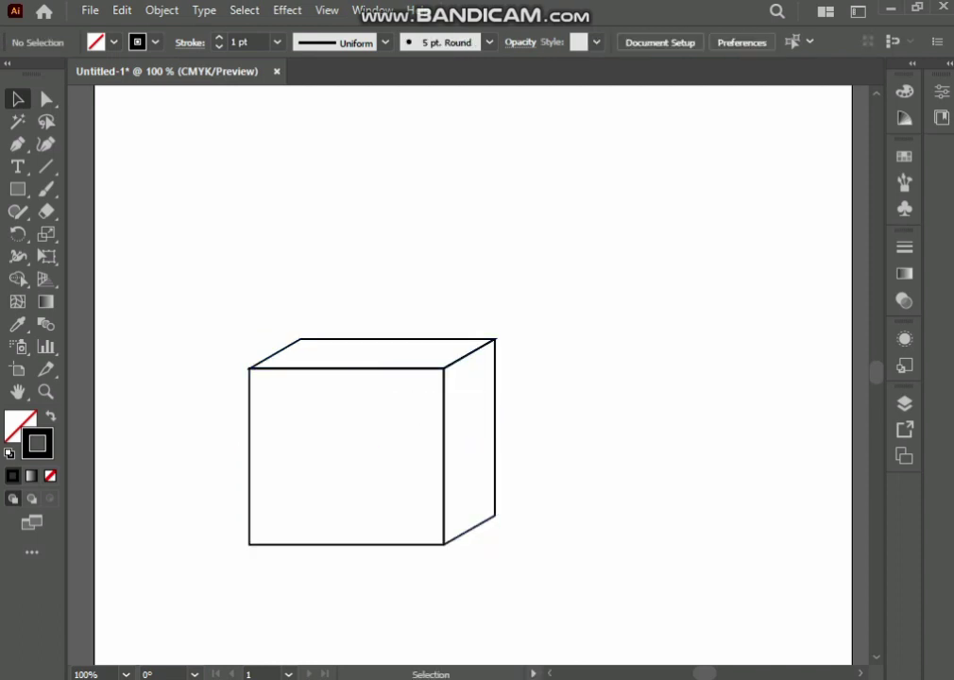
pyautogui.moveTo(442, 368); pyautogui.dragTo(481, 280)
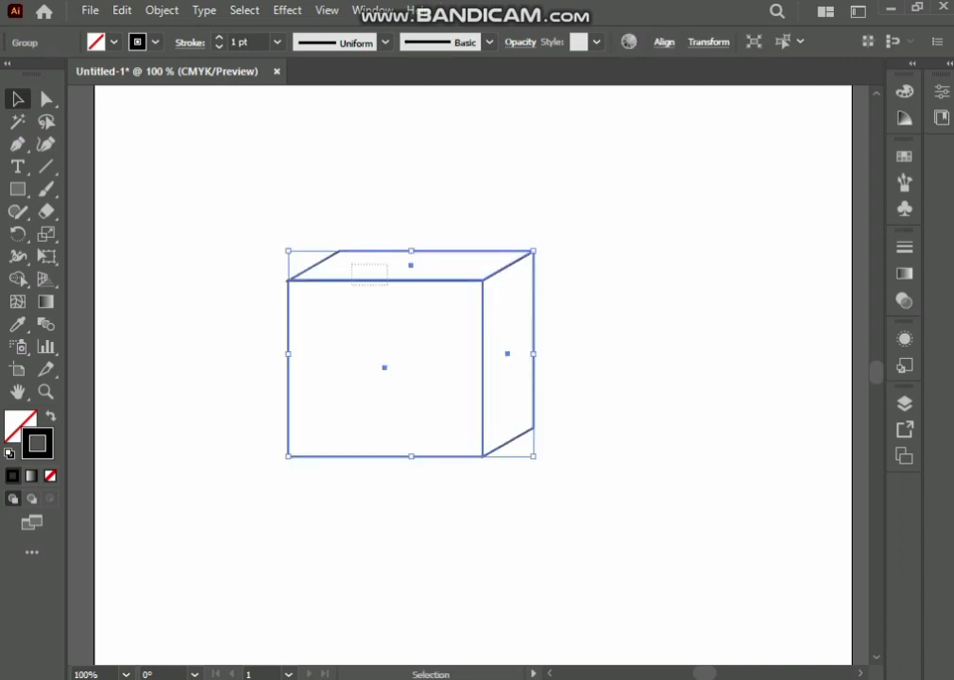
pyautogui.moveTo(410, 358); pyautogui.dragTo(359, 315)
pyautogui.hotkey('ctrl', 'shift', 'a')
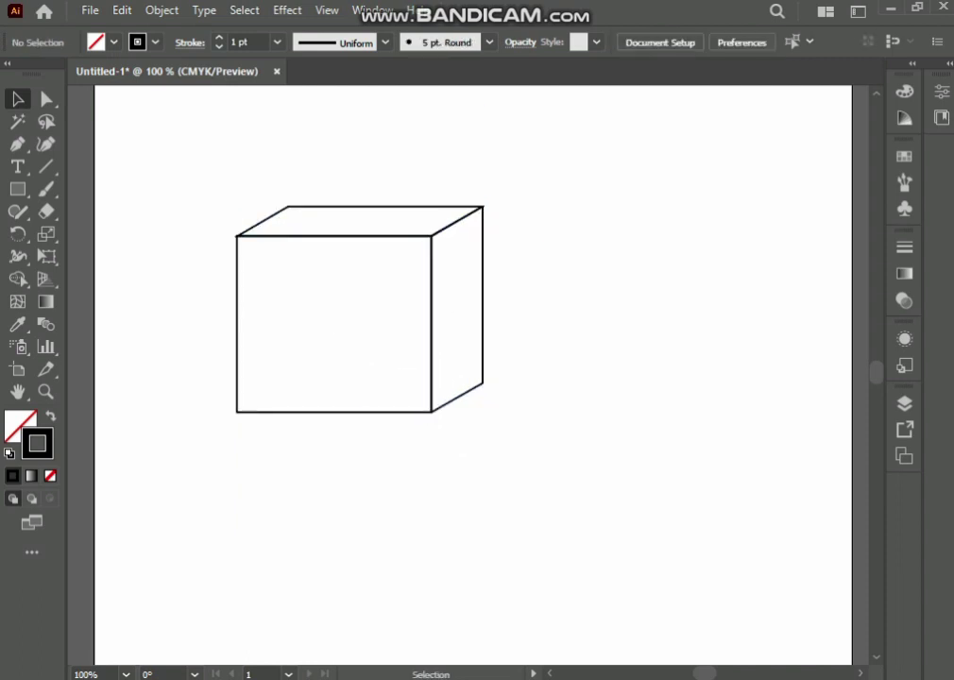
# Fill the cube group with red from the colour picker.
pyautogui.click(291, 206)
pyautogui.doubleClick(20, 425)
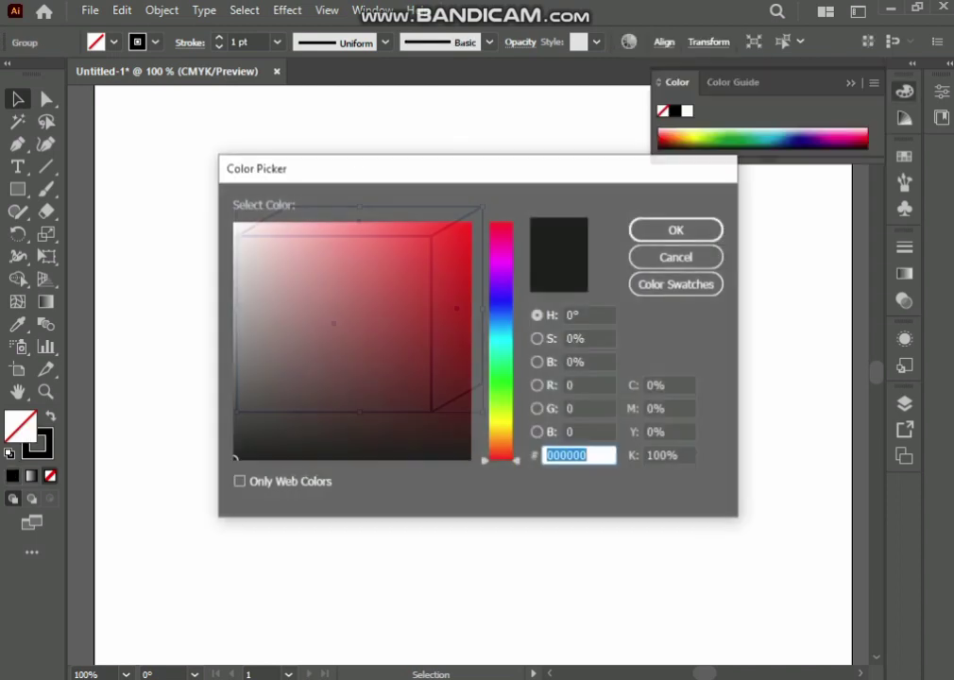
pyautogui.click(468, 232)
pyautogui.press('Return')
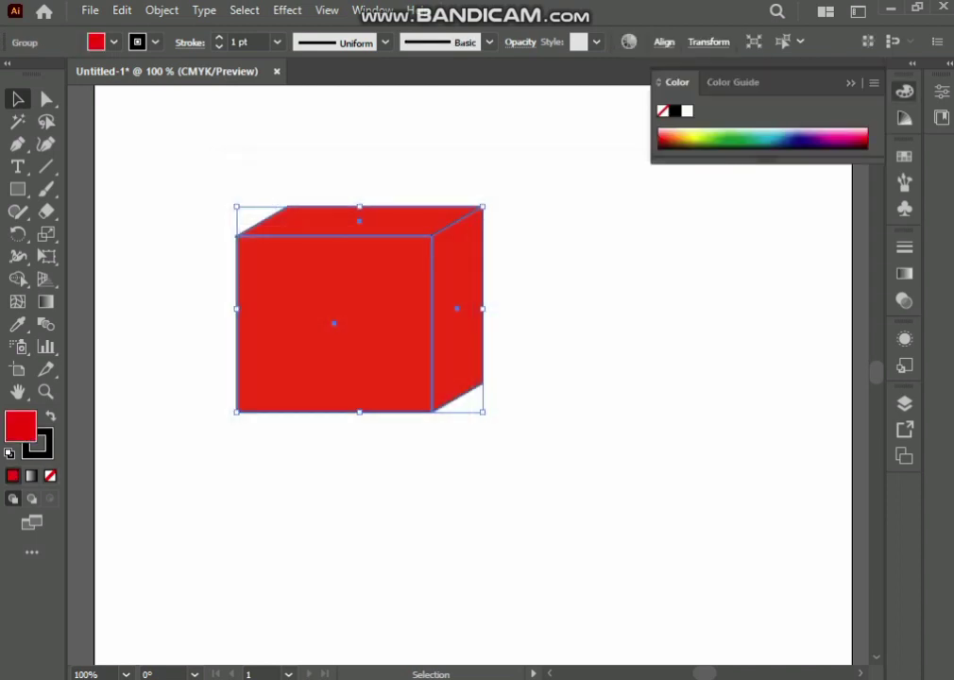
pyautogui.hotkey('ctrl', 'shift', 'a')
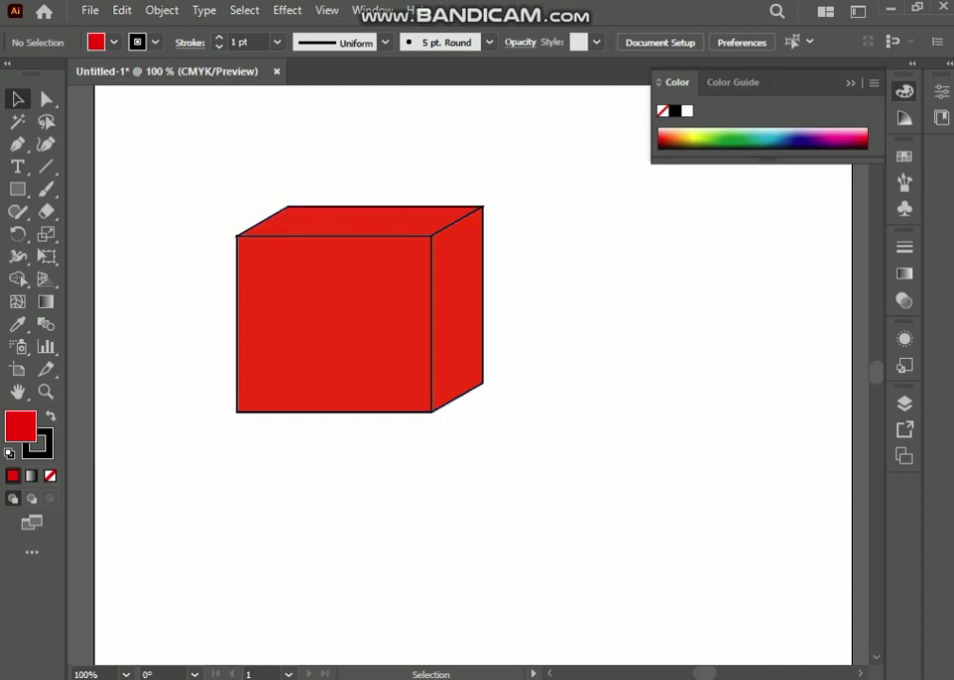
# Revert the red fill and the cube's last move, leaving it unfilled lower right.
pyautogui.press('F6')
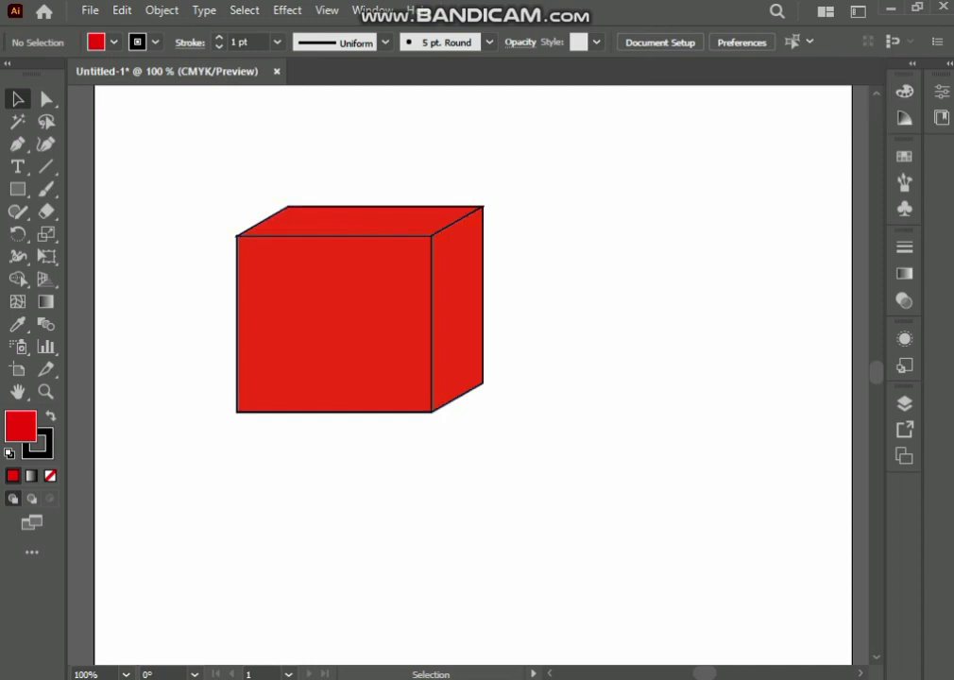
pyautogui.moveTo(178, 196); pyautogui.dragTo(453, 369)
pyautogui.press('/')
pyautogui.press('a')
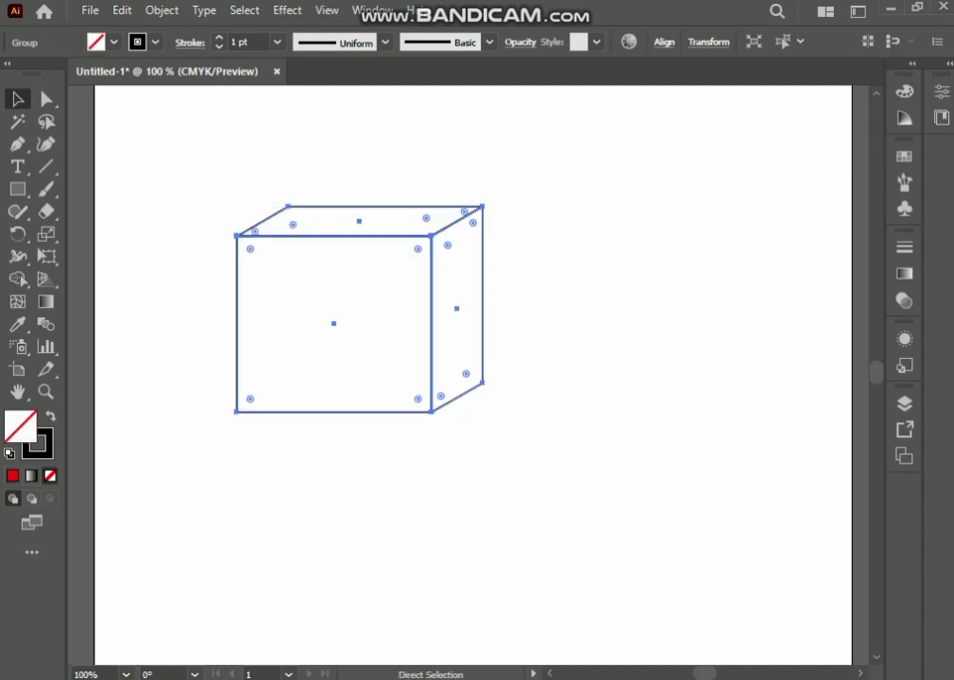
pyautogui.press('v')
pyautogui.moveTo(334, 323); pyautogui.dragTo(385, 368)
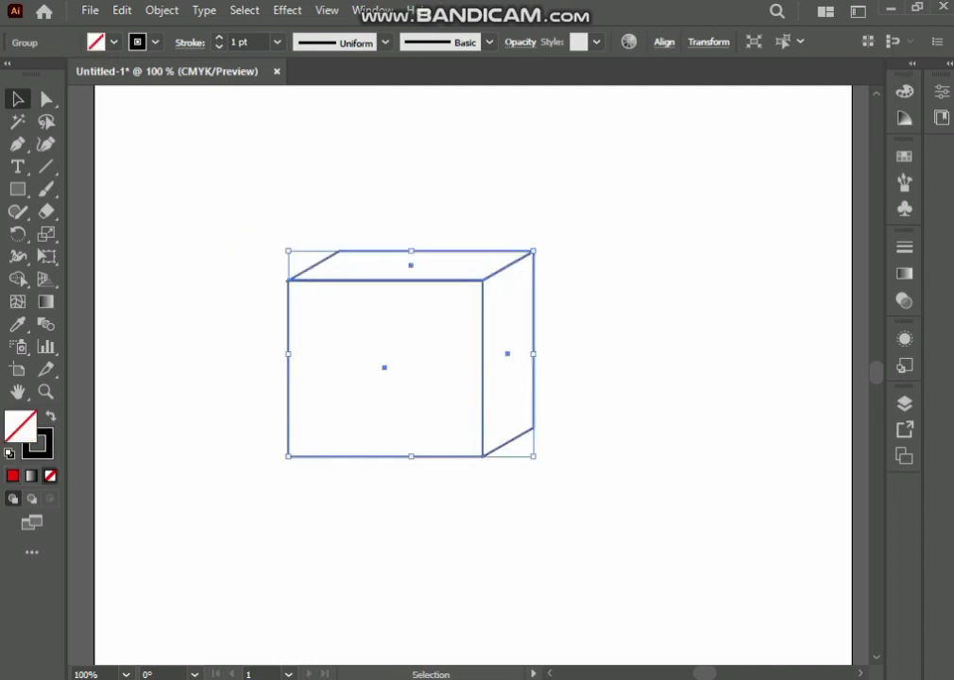
# Scale the cube down from its corner to about 70 pt wide.
pyautogui.moveTo(288, 251); pyautogui.dragTo(411, 360)
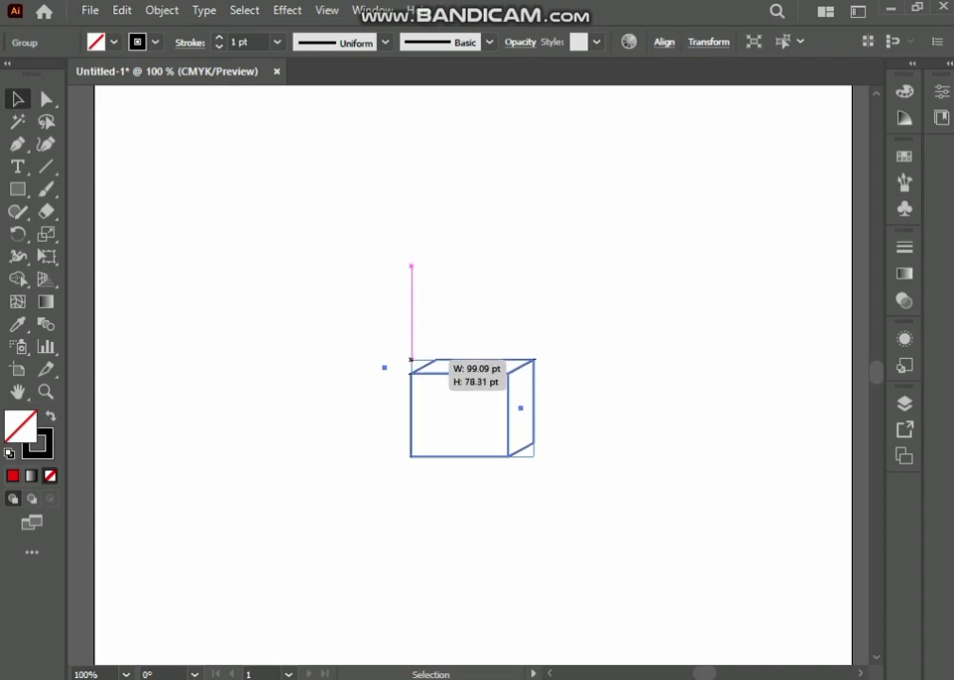
pyautogui.moveTo(411, 359)
pyautogui.mouseDown()
pyautogui.moveTo(446, 385)
pyautogui.moveTo(427, 346)
pyautogui.mouseUp()
pyautogui.click(468, 396)
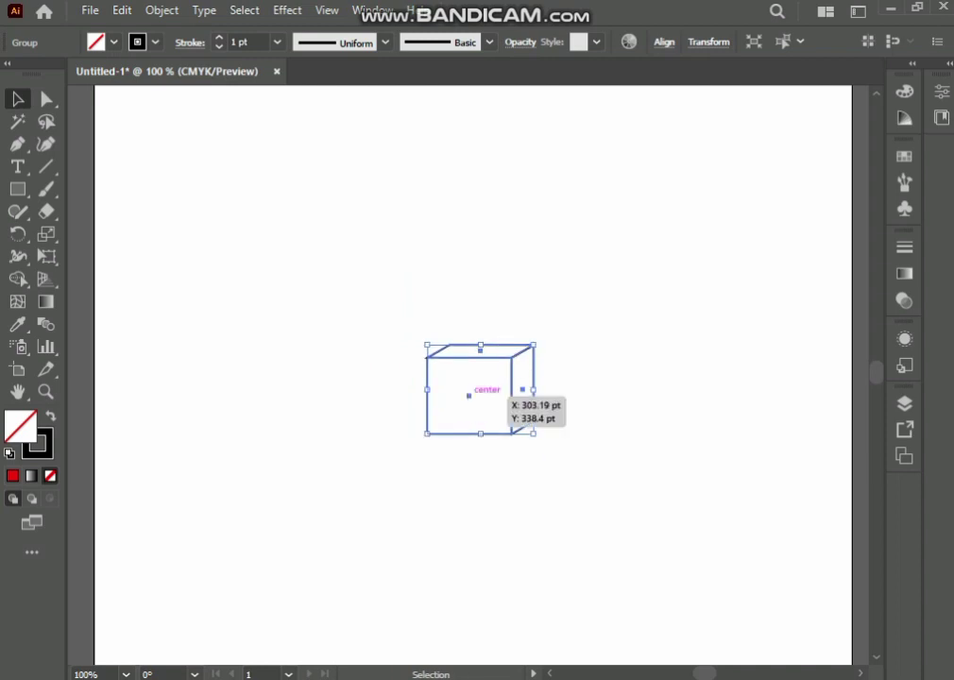
pyautogui.hotkey('ctrl', '-')
pyautogui.hotkey('ctrl', '-')
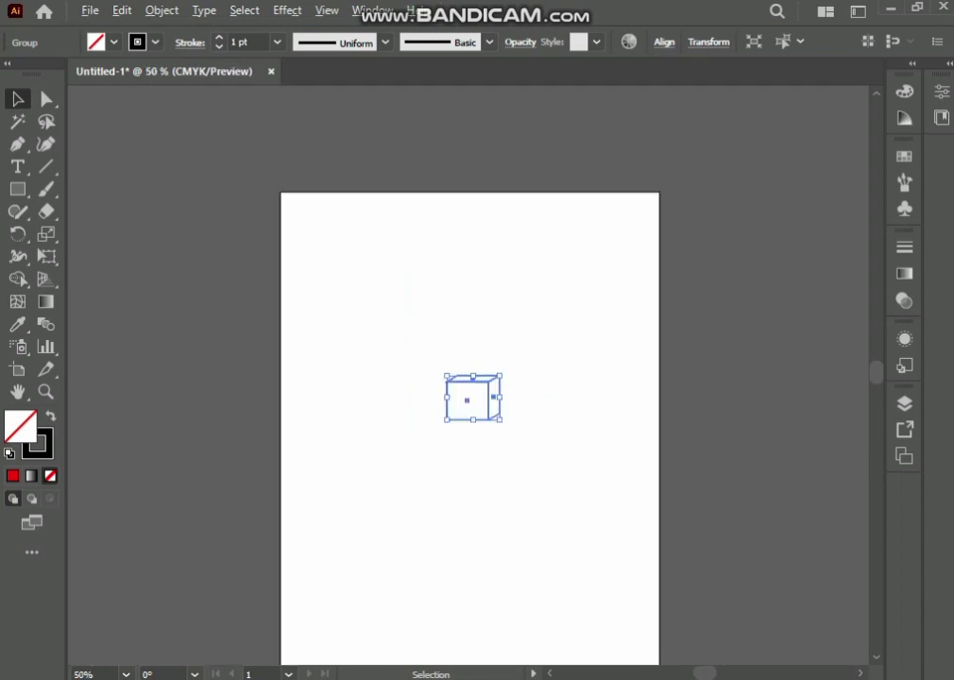
pyautogui.hotkey('ctrl', '+')
pyautogui.moveTo(486, 394); pyautogui.dragTo(154, 319)
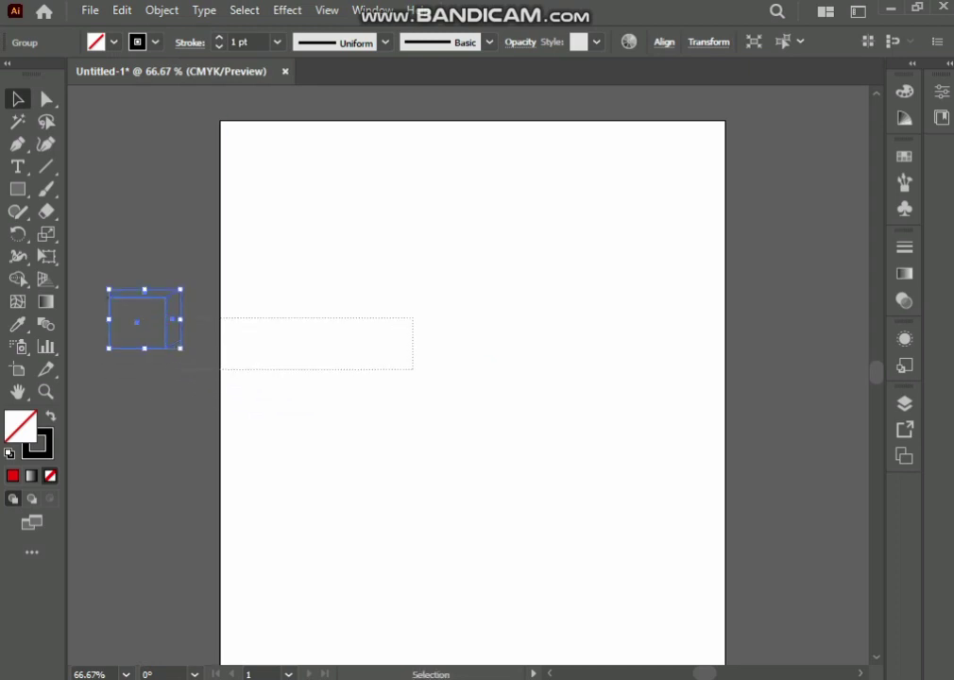
pyautogui.moveTo(144, 319); pyautogui.dragTo(352, 342)
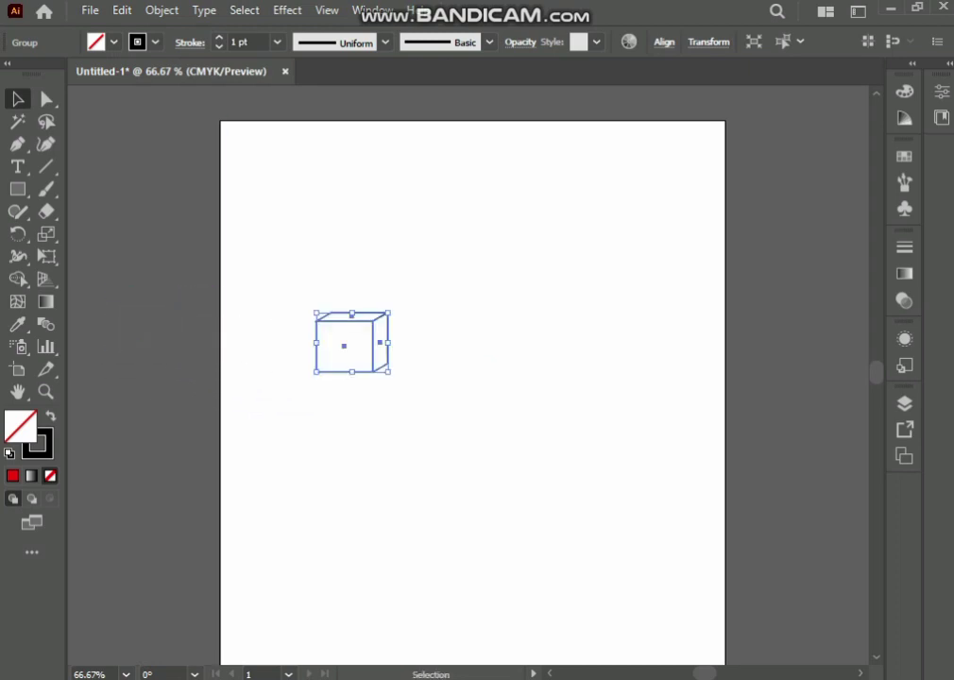
# Fill the cube white (FFFFFF) and park it on the pasteboard left of the page.
pyautogui.doubleClick(20, 426)
pyautogui.write('ffffff')
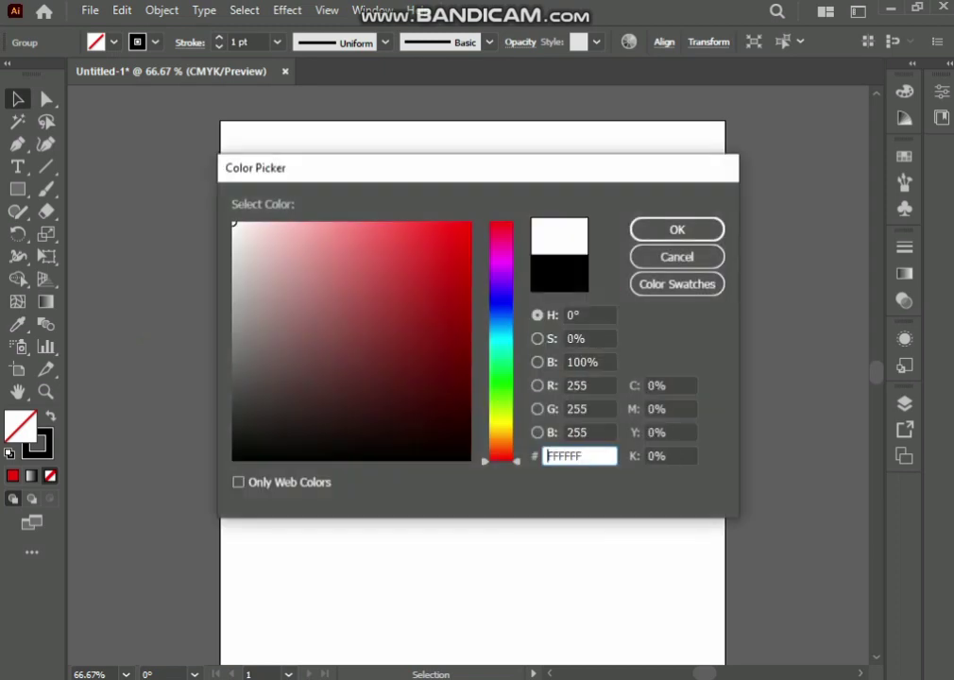
pyautogui.press('Return')
pyautogui.hotkey('ctrl', 'shift', 'a')
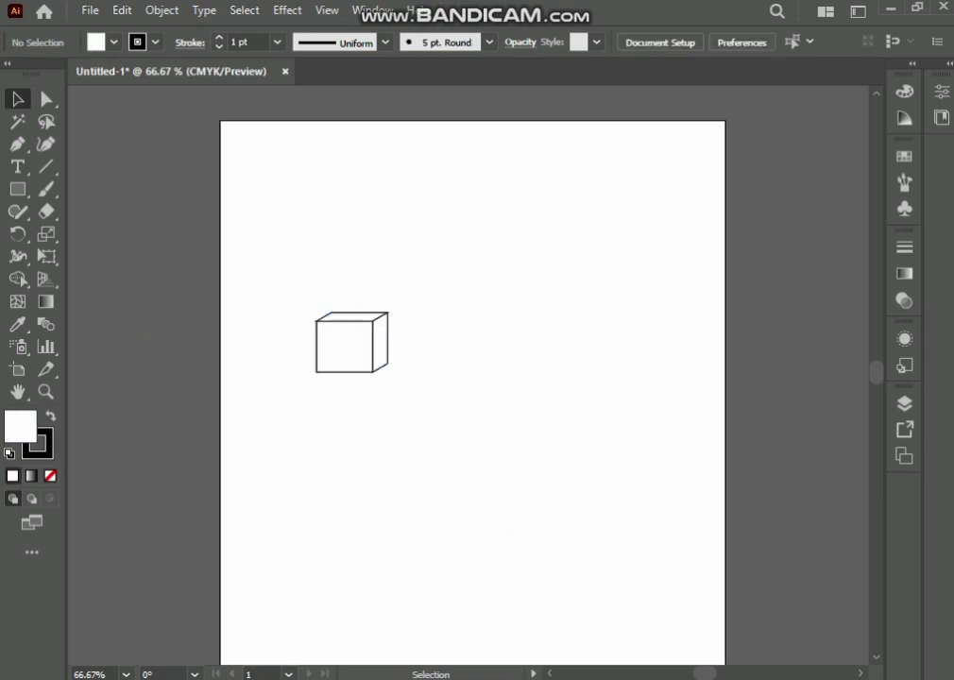
pyautogui.moveTo(343, 347); pyautogui.dragTo(146, 356)
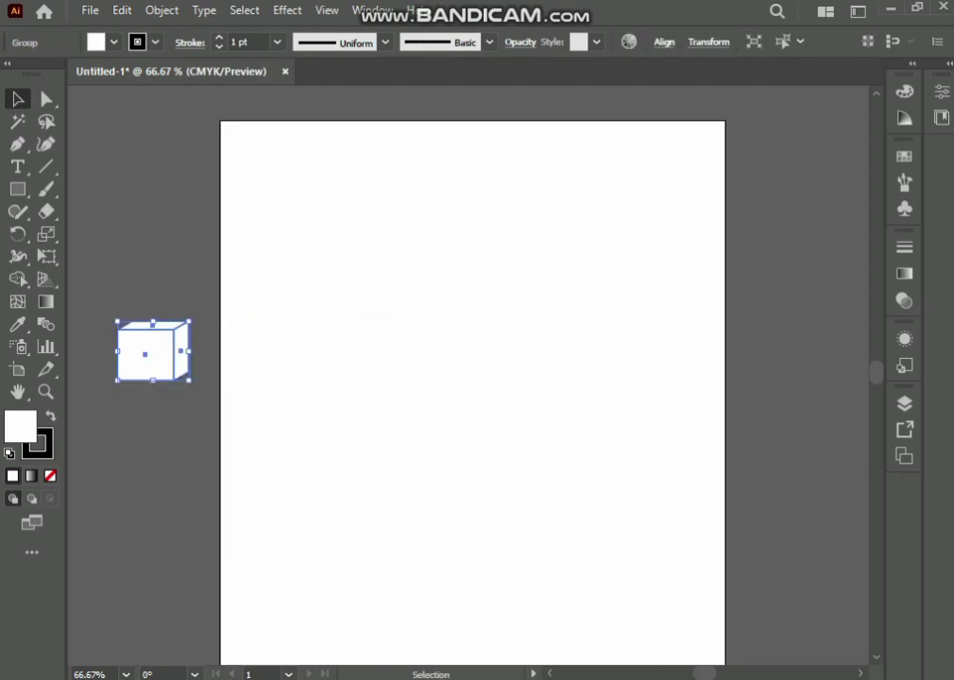
pyautogui.hotkey('ctrl', 'shift', 'a')
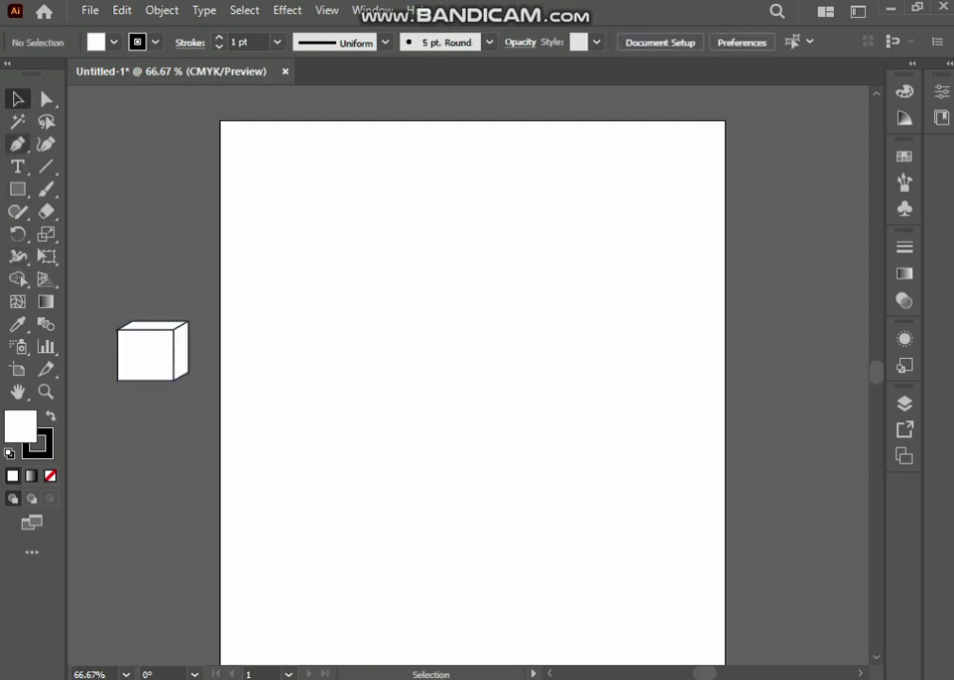
# Pen-draw a closed leaf outline with curved sides, pointed top and bottom, near the centre, then select it.
pyautogui.press('p')
pyautogui.moveTo(17, 144); pyautogui.dragTo(94, 144)
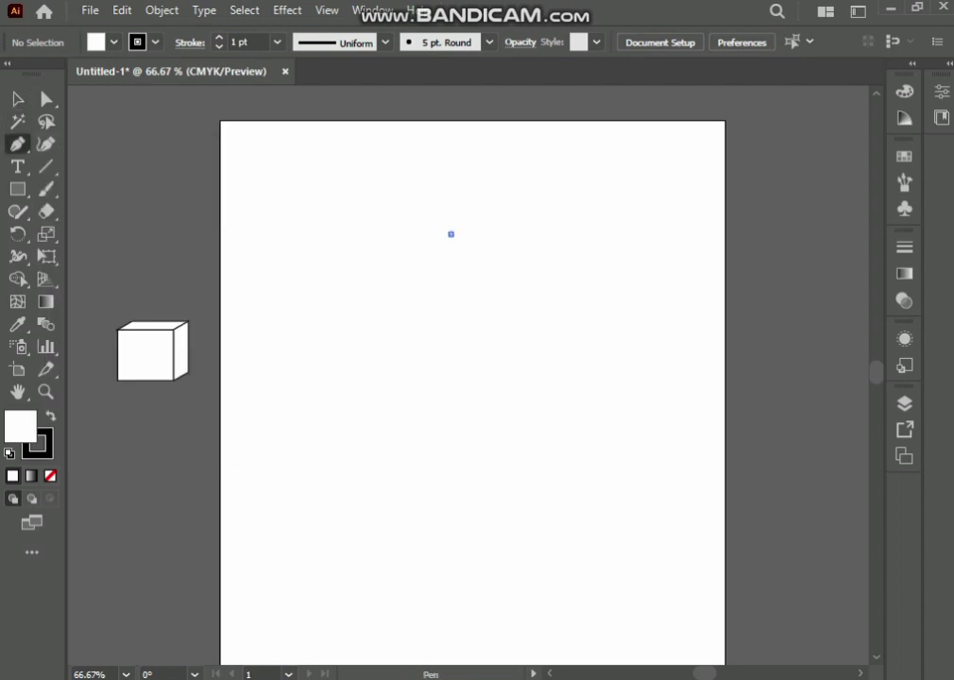
pyautogui.moveTo(482, 441); pyautogui.dragTo(421, 545)
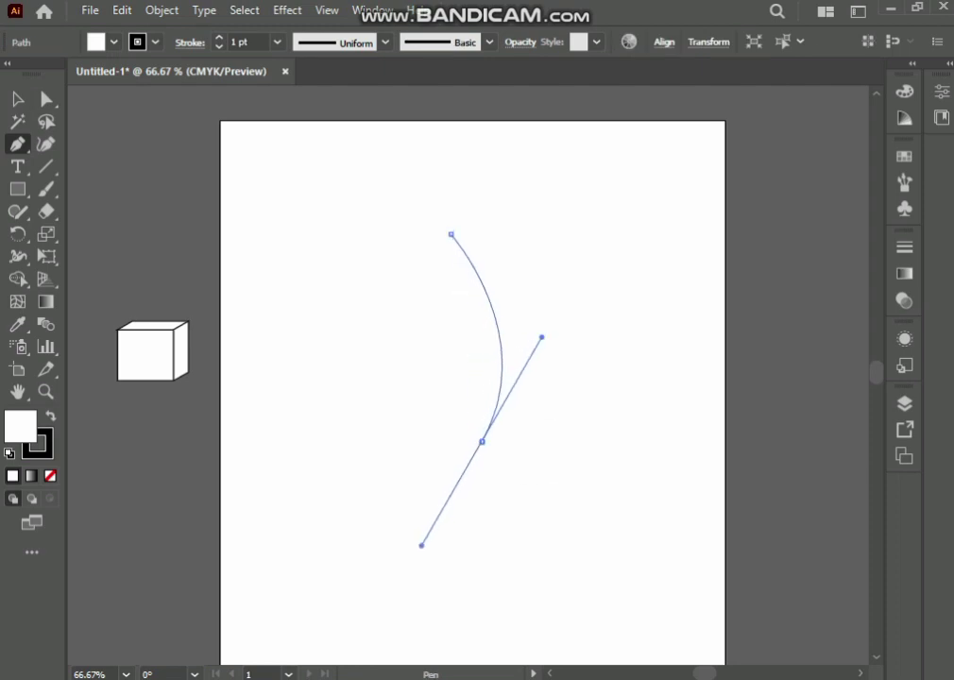
pyautogui.moveTo(500, 373); pyautogui.dragTo(510, 364)
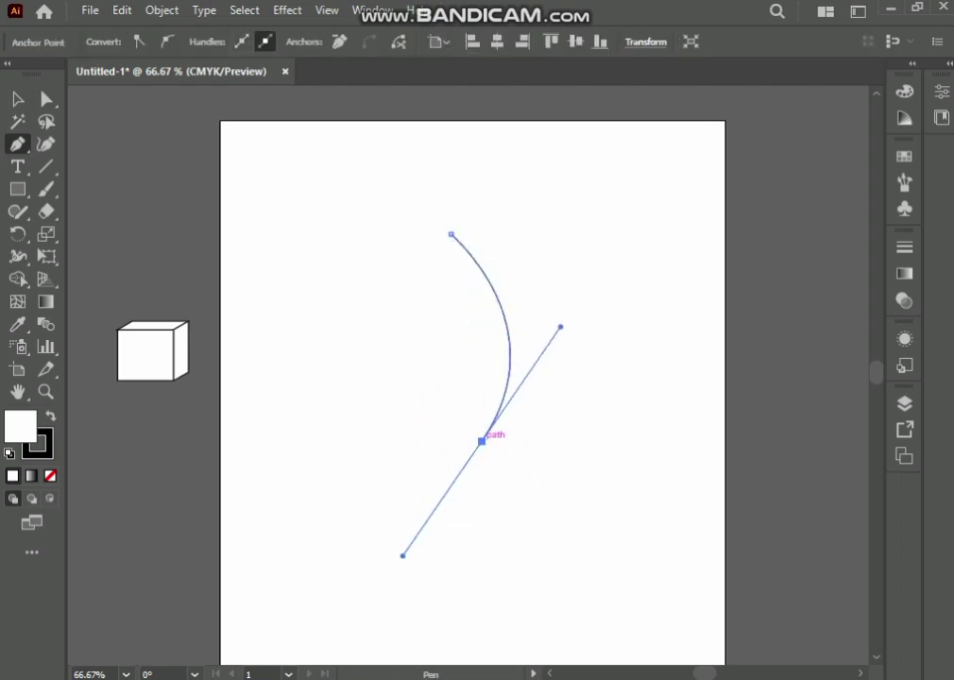
pyautogui.click(482, 441)
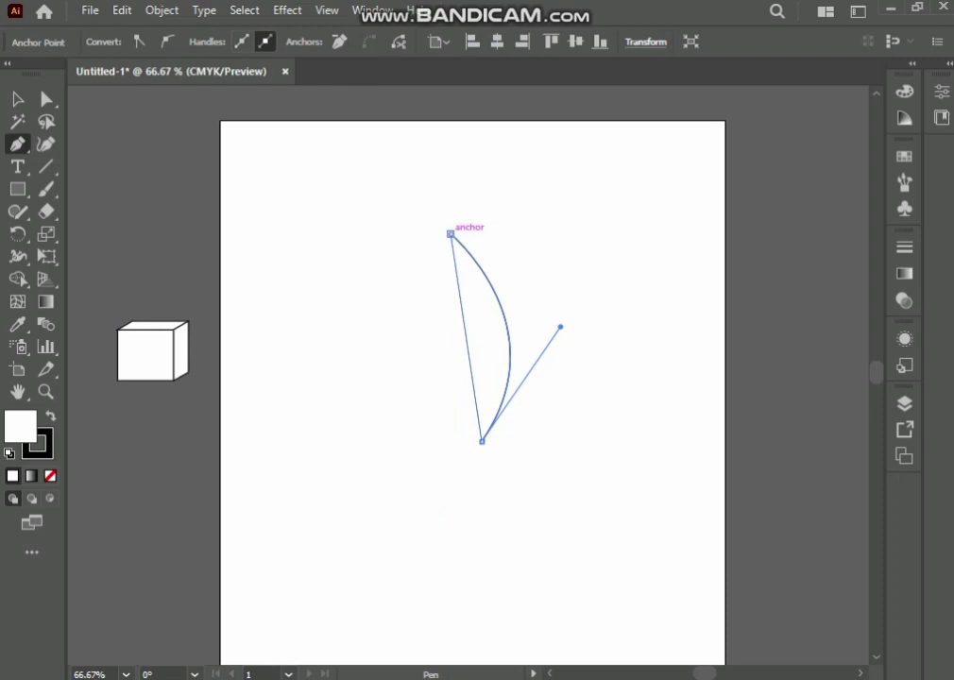
pyautogui.moveTo(450, 233)
pyautogui.mouseDown()
pyautogui.moveTo(425, 672)
pyautogui.moveTo(351, 637)
pyautogui.mouseUp()
pyautogui.scroll(4, 396, 425)
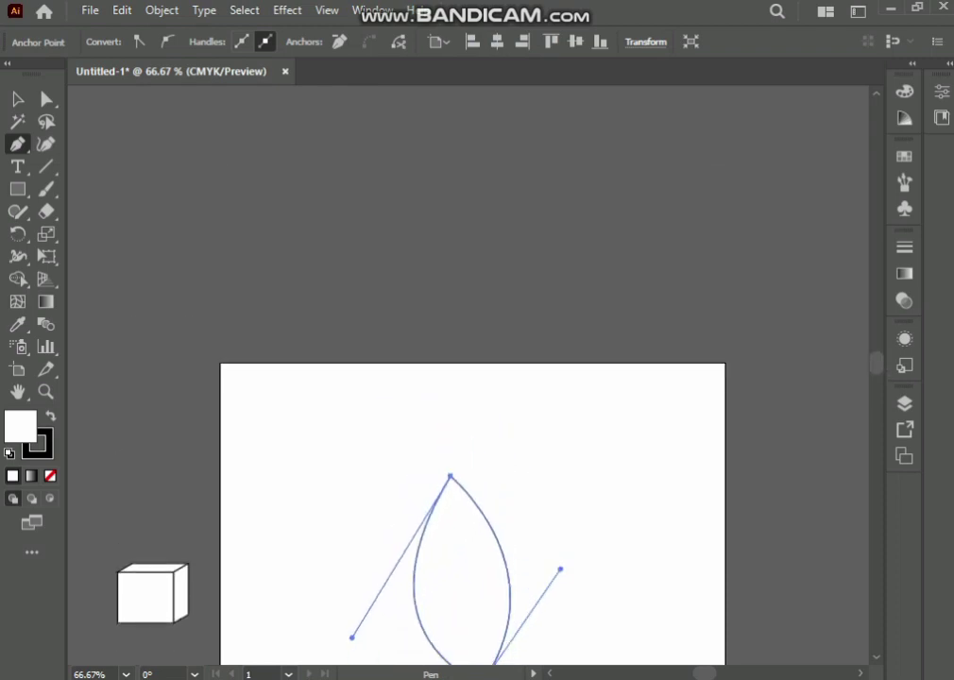
pyautogui.scroll(-2, 351, 637)
pyautogui.click(17, 98)
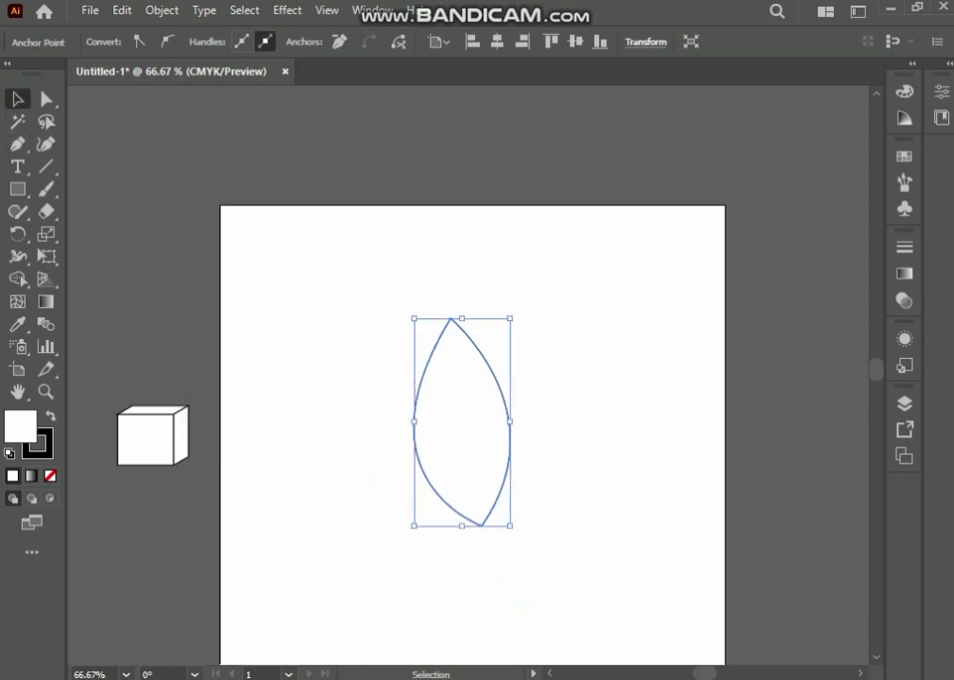
pyautogui.moveTo(378, 297); pyautogui.dragTo(528, 550)
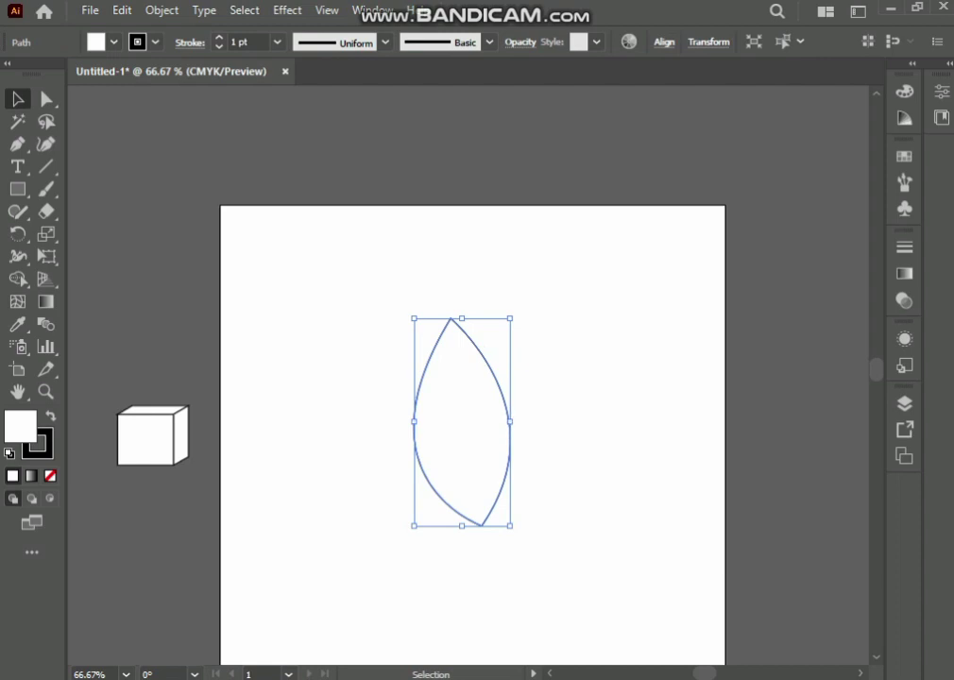
# Reshape the leaf's curves by dragging its top anchor's direction handles with Direct Selection.
pyautogui.hotkey('ctrl', 'shift', 'a')
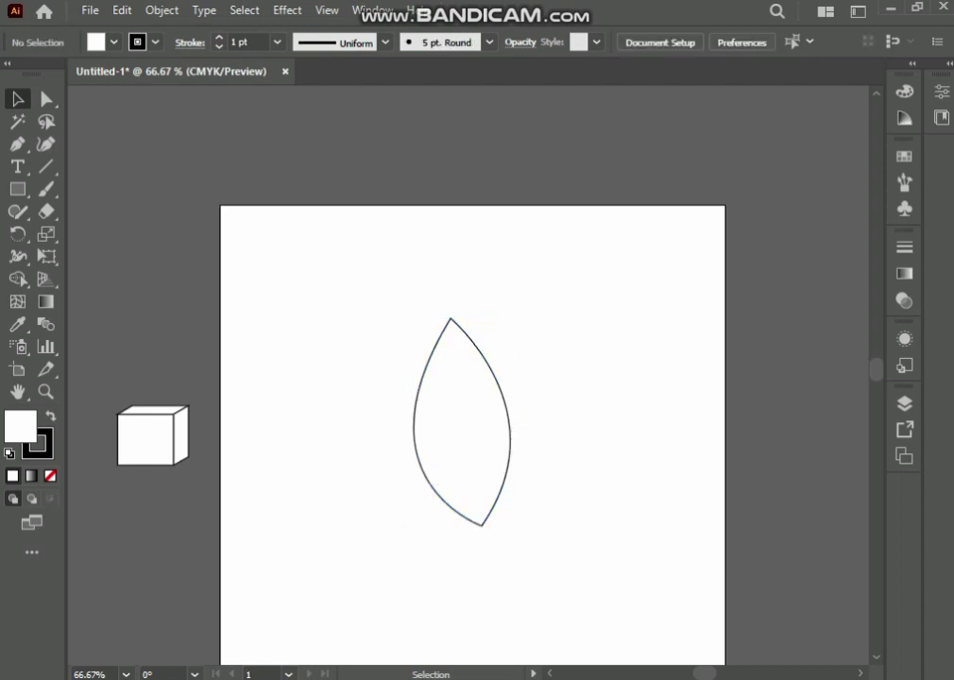
pyautogui.press('a')
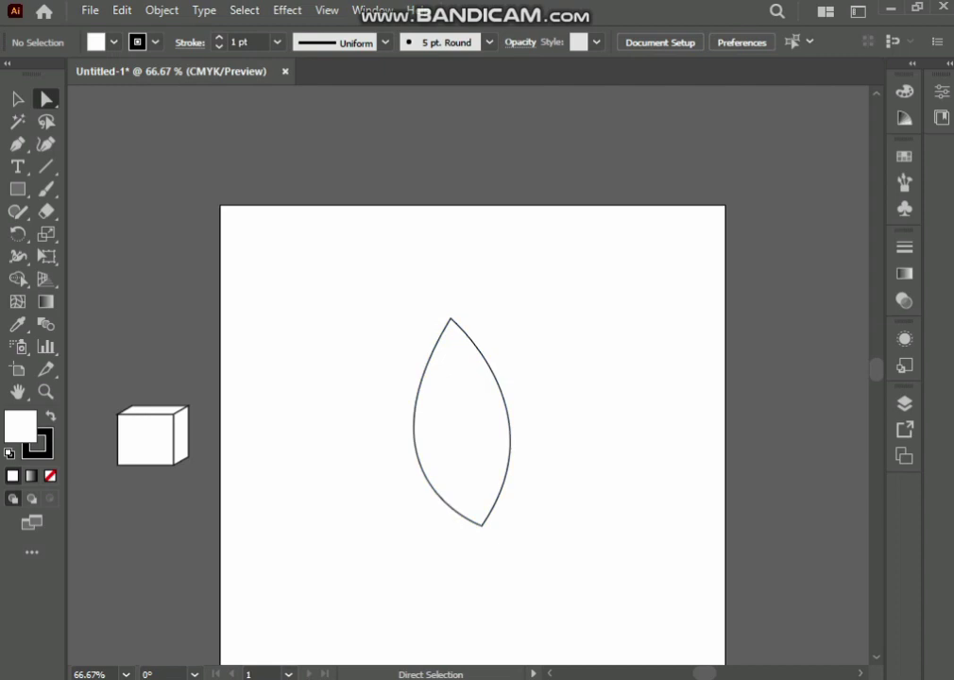
pyautogui.click(508, 462)
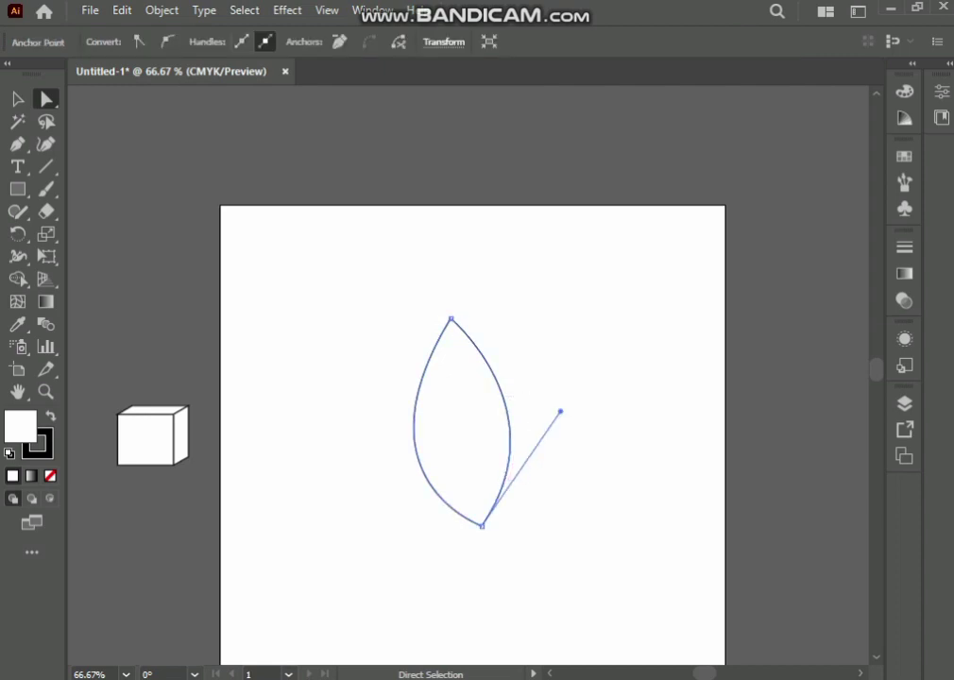
pyautogui.scroll(-1, 472, 377)
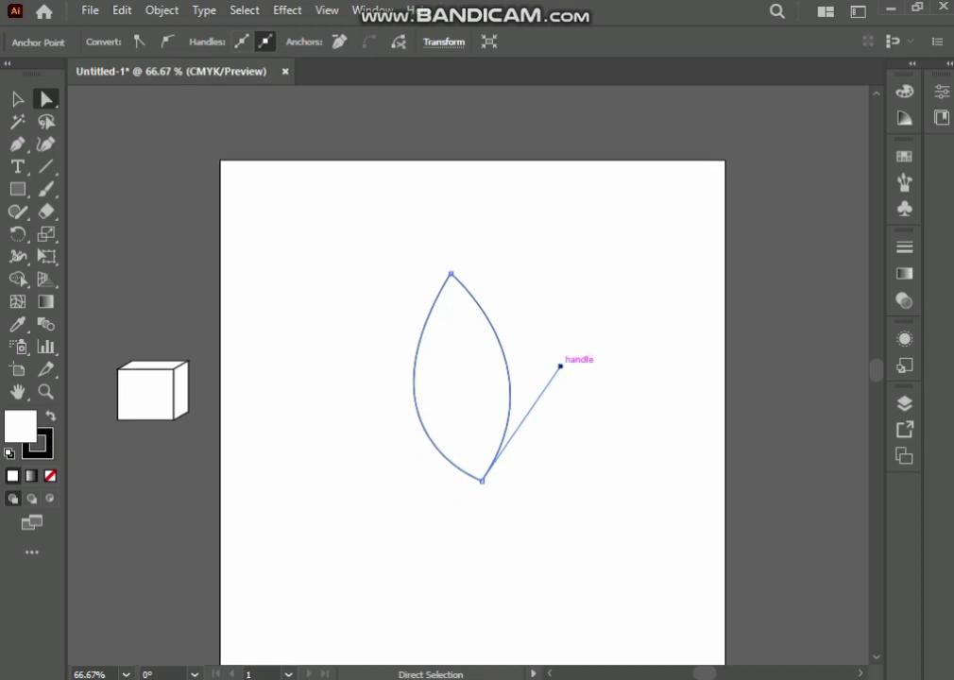
pyautogui.moveTo(560, 366)
pyautogui.mouseDown()
pyautogui.moveTo(640, 430)
pyautogui.moveTo(675, 404)
pyautogui.moveTo(769, 382)
pyautogui.moveTo(457, 390)
pyautogui.moveTo(317, 441)
pyautogui.moveTo(255, 479)
pyautogui.moveTo(441, 441)
pyautogui.moveTo(795, 394)
pyautogui.moveTo(740, 411)
pyautogui.moveTo(566, 424)
pyautogui.moveTo(558, 377)
pyautogui.moveTo(581, 241)
pyautogui.moveTo(560, 394)
pyautogui.mouseUp()
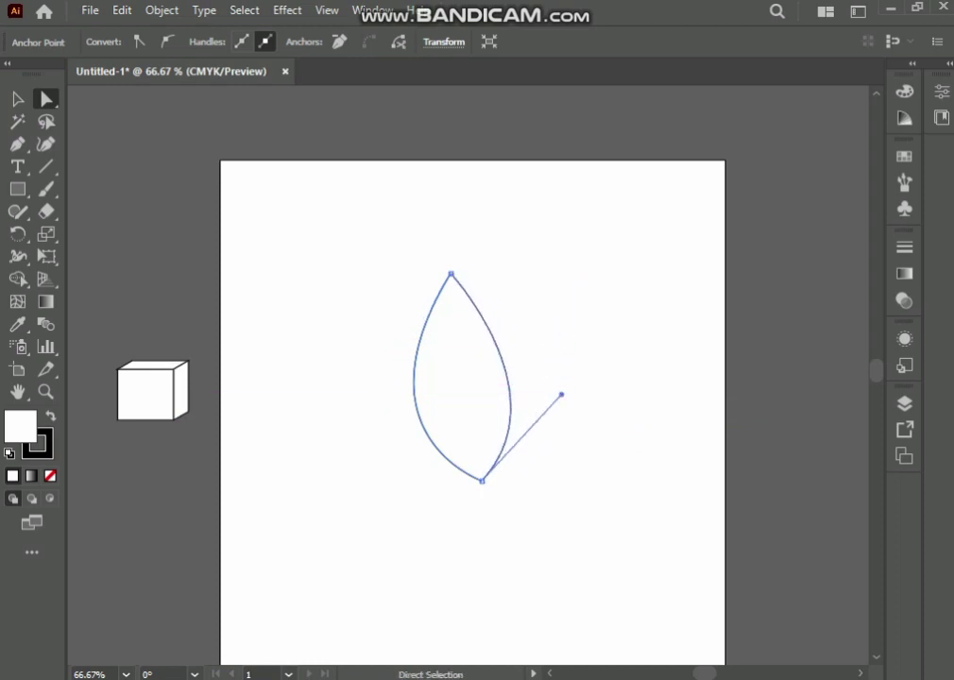
pyautogui.click(412, 257)
pyautogui.click(450, 274)
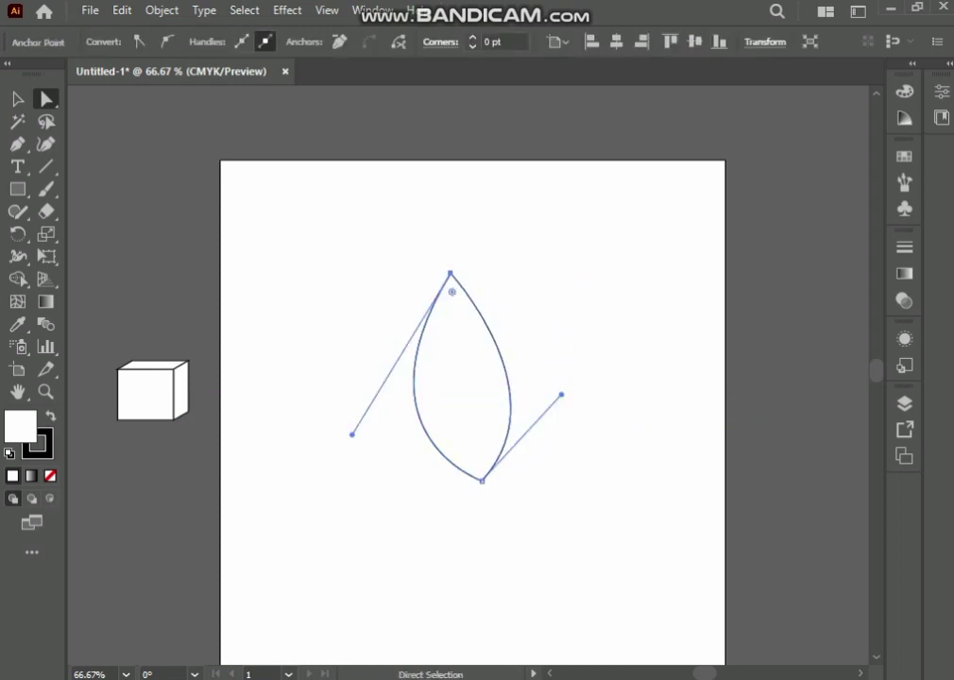
pyautogui.moveTo(351, 434)
pyautogui.mouseDown()
pyautogui.moveTo(319, 392)
pyautogui.moveTo(300, 328)
pyautogui.moveTo(301, 354)
pyautogui.moveTo(338, 406)
pyautogui.moveTo(370, 429)
pyautogui.mouseUp()
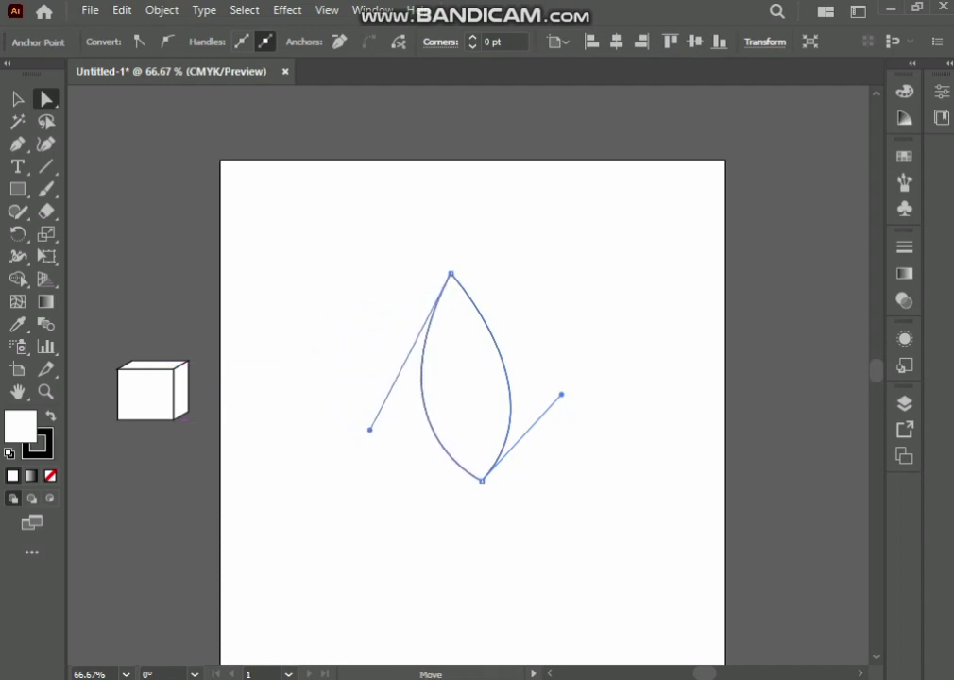
# Try rounding the leaf's top and bottom tips with Live Corners, then undo to keep them pointed.
pyautogui.click(419, 242)
pyautogui.moveTo(419, 242); pyautogui.dragTo(476, 298)
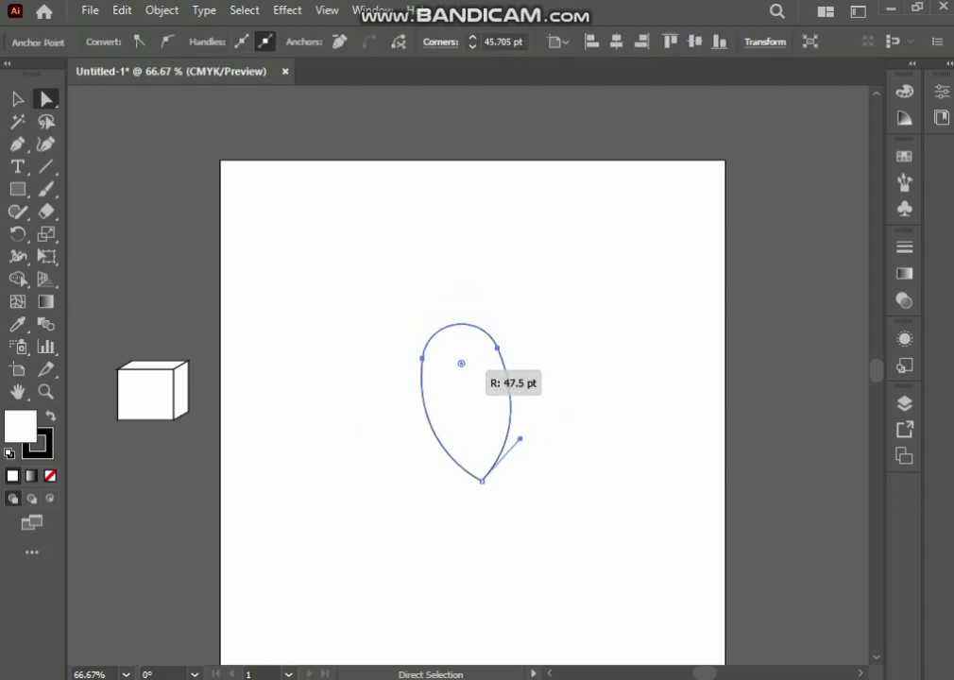
pyautogui.moveTo(452, 292); pyautogui.dragTo(489, 430)
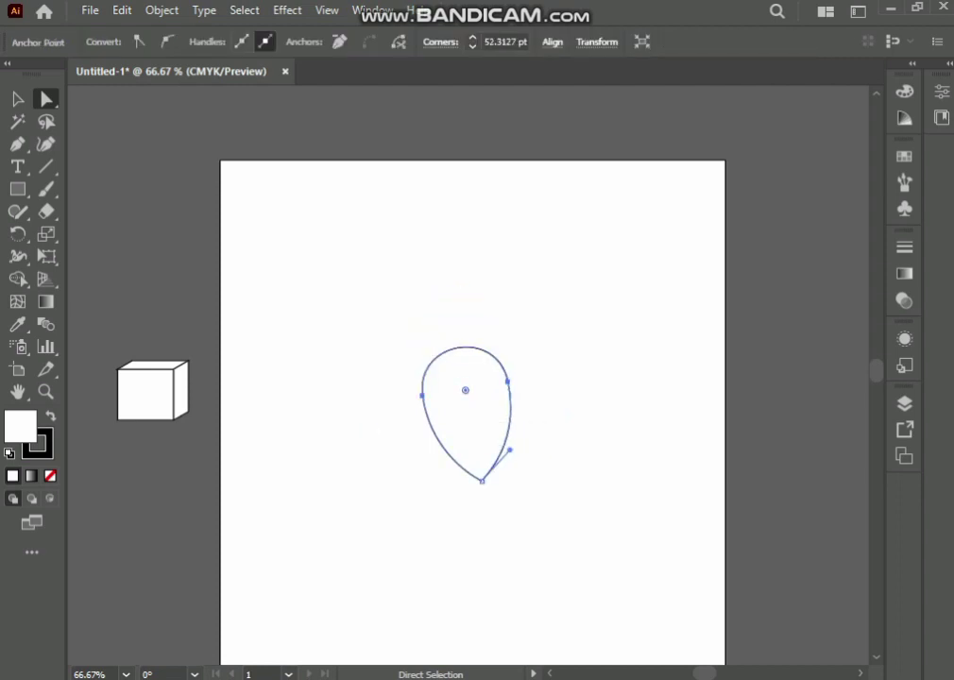
pyautogui.moveTo(465, 390); pyautogui.dragTo(453, 291)
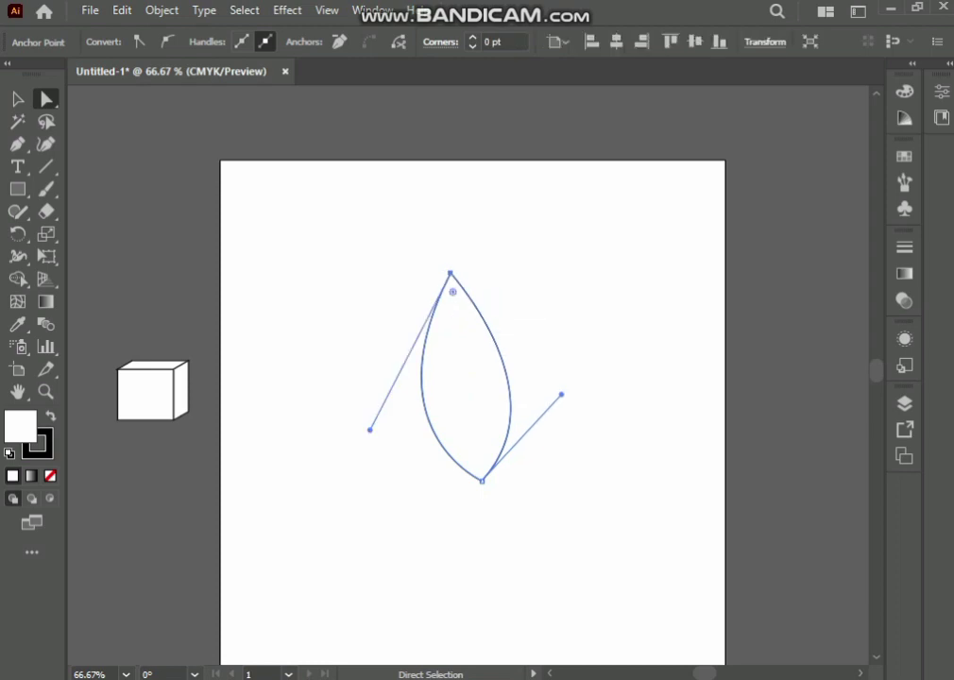
pyautogui.click(443, 470)
pyautogui.moveTo(443, 470); pyautogui.dragTo(532, 489)
pyautogui.moveTo(478, 462); pyautogui.dragTo(465, 394)
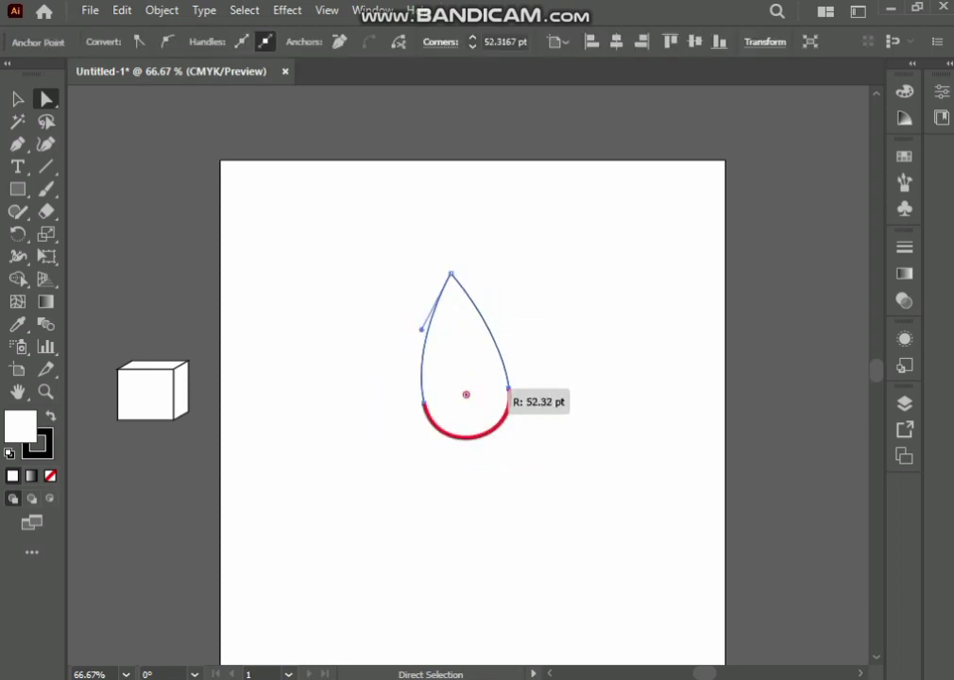
pyautogui.click(567, 491)
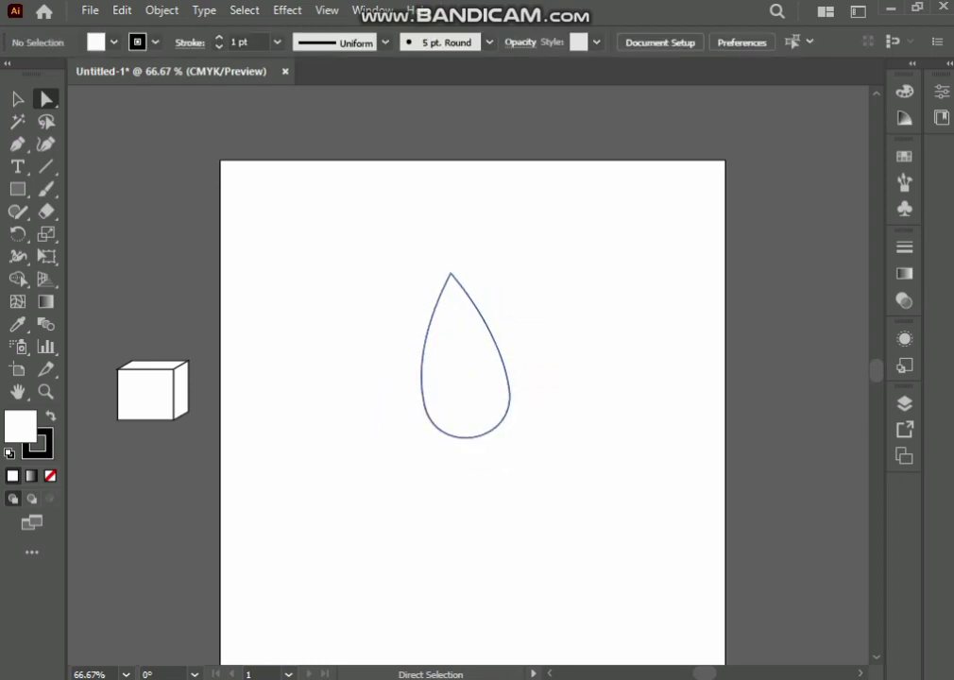
pyautogui.moveTo(426, 245)
pyautogui.mouseDown()
pyautogui.moveTo(473, 288)
pyautogui.moveTo(465, 390)
pyautogui.mouseUp()
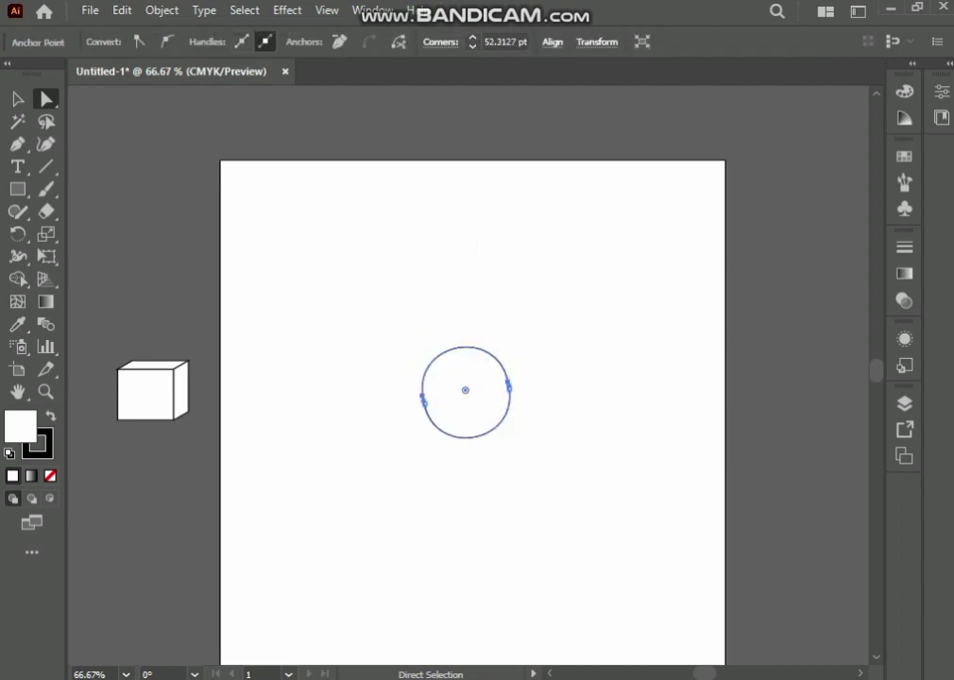
pyautogui.press('v')
pyautogui.hotkey('ctrl', 'z')
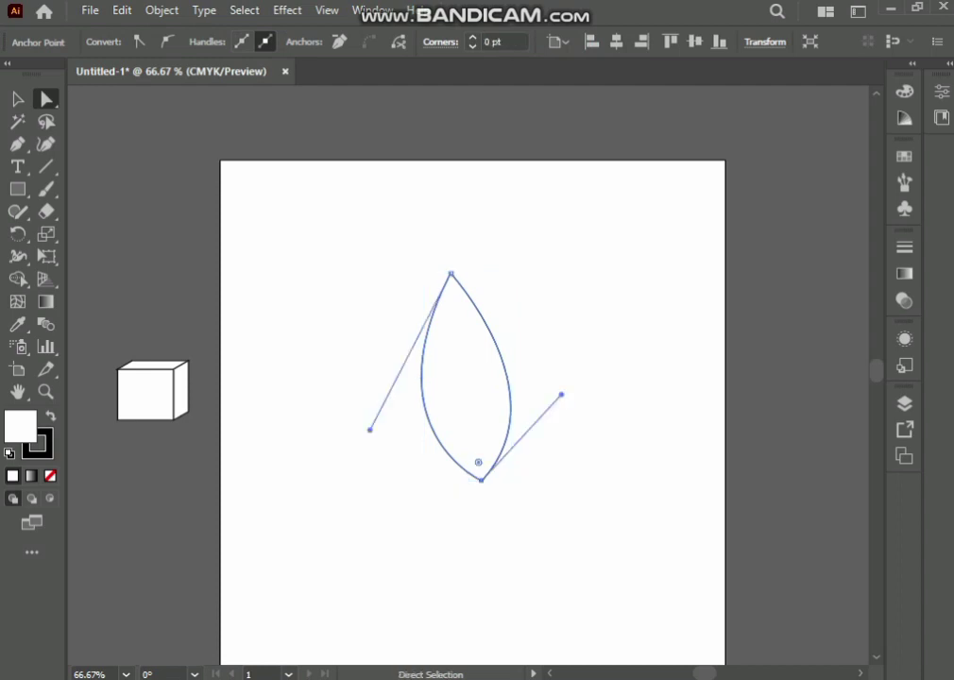
# Test deleting the leaf's top anchor, undo to restore it, and select the whole leaf.
pyautogui.click(585, 415)
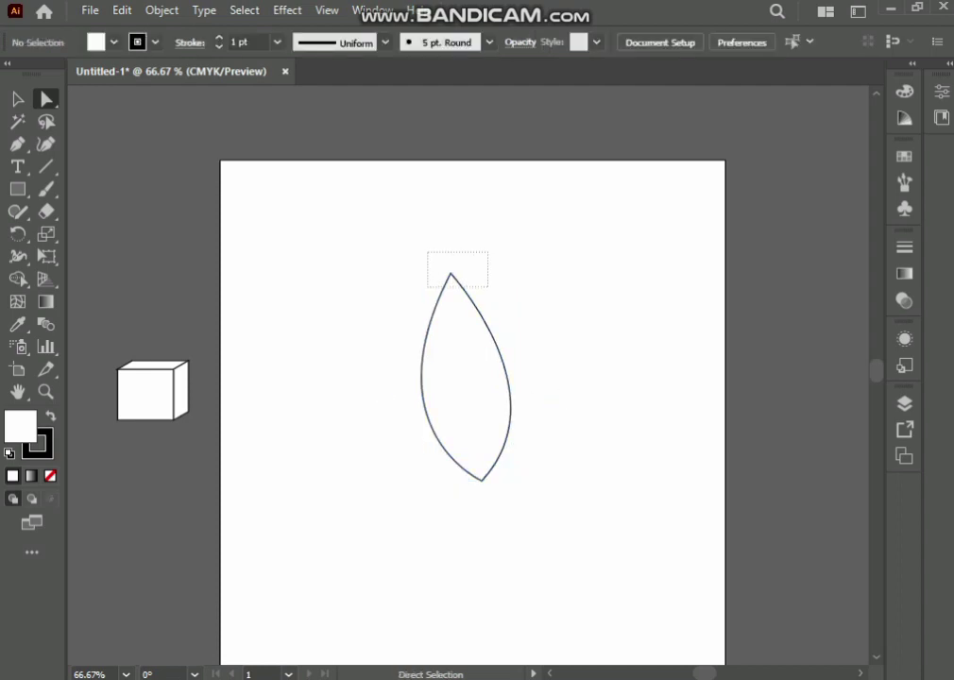
pyautogui.moveTo(487, 286); pyautogui.dragTo(487, 286)
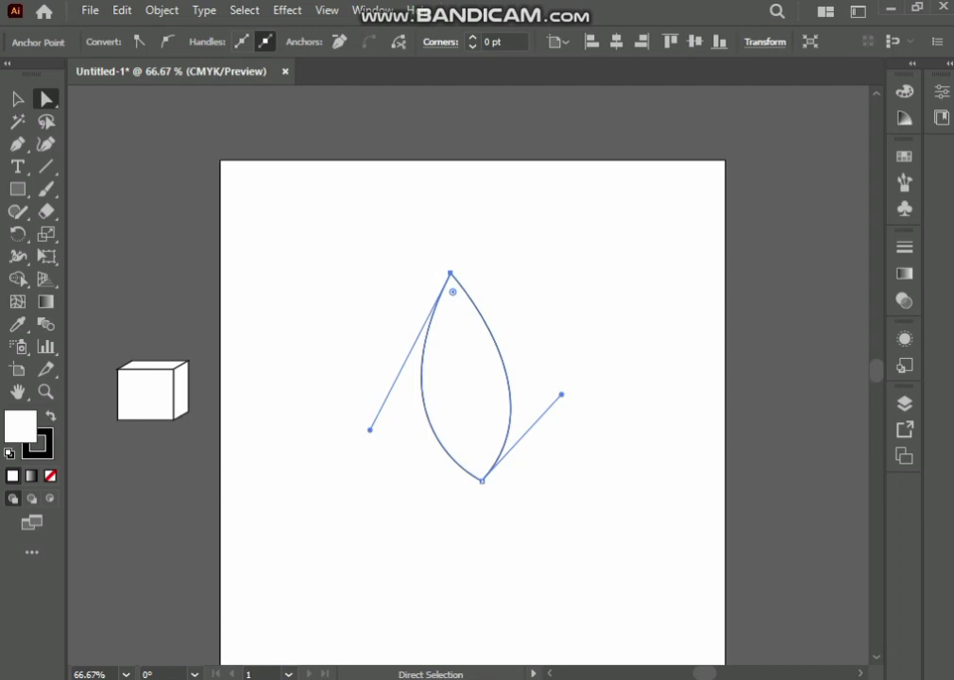
pyautogui.press('Delete')
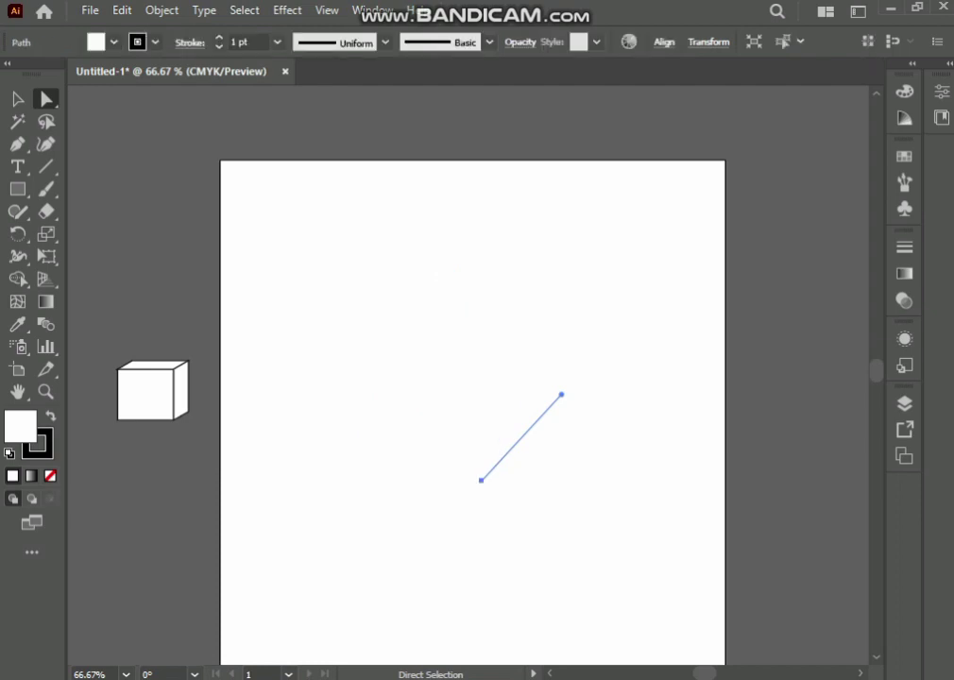
pyautogui.hotkey('ctrl', 'z')
pyautogui.hotkey('ctrl', 'z')
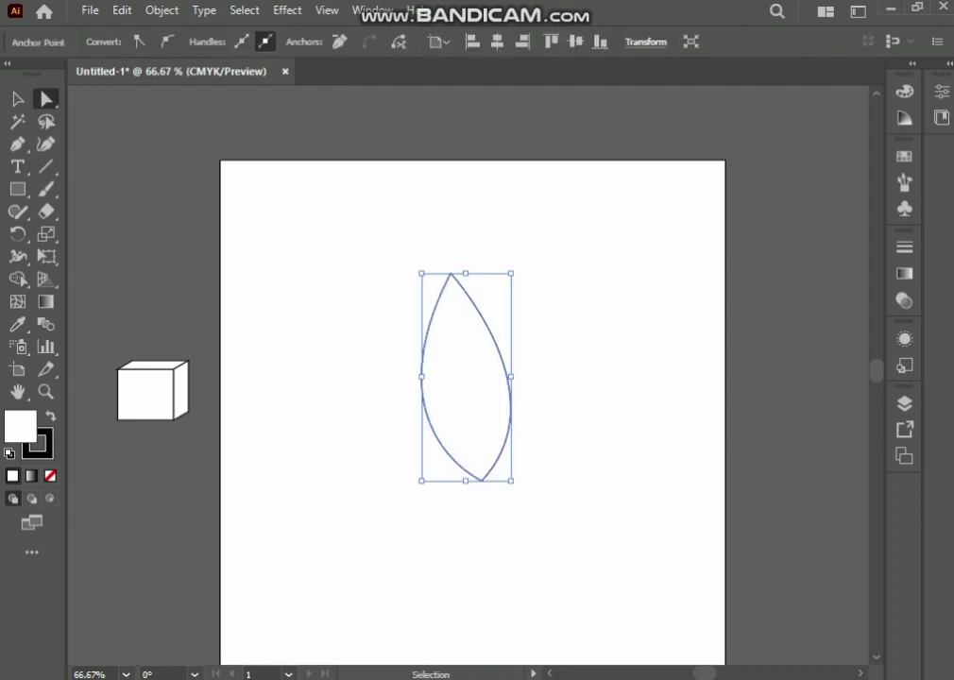
pyautogui.hotkey('ctrl', 'z')
pyautogui.hotkey('ctrl', 'shift', 'a')
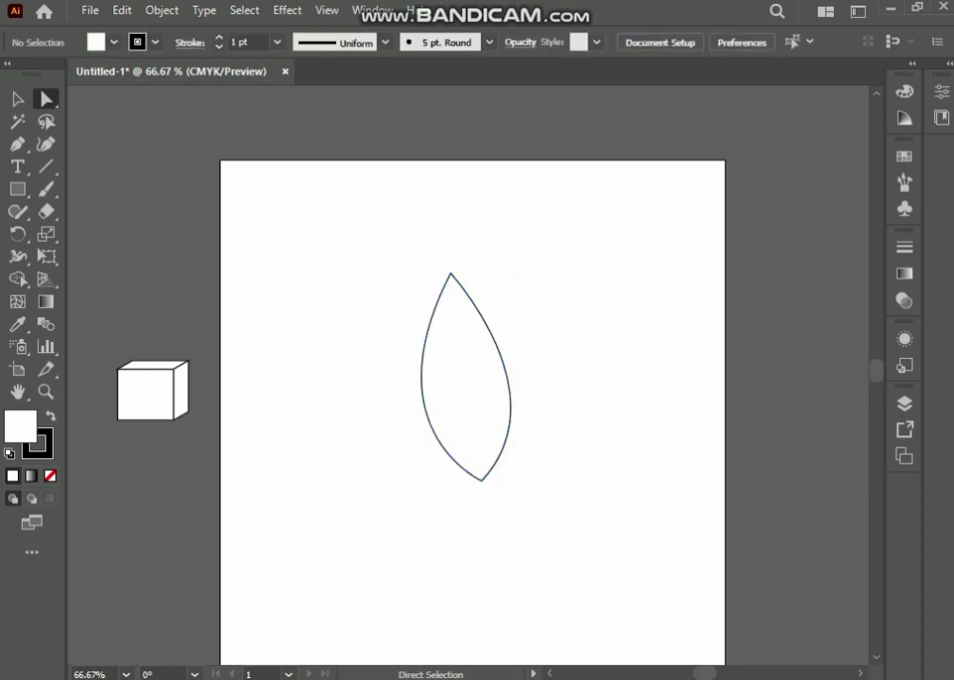
pyautogui.click(450, 274)
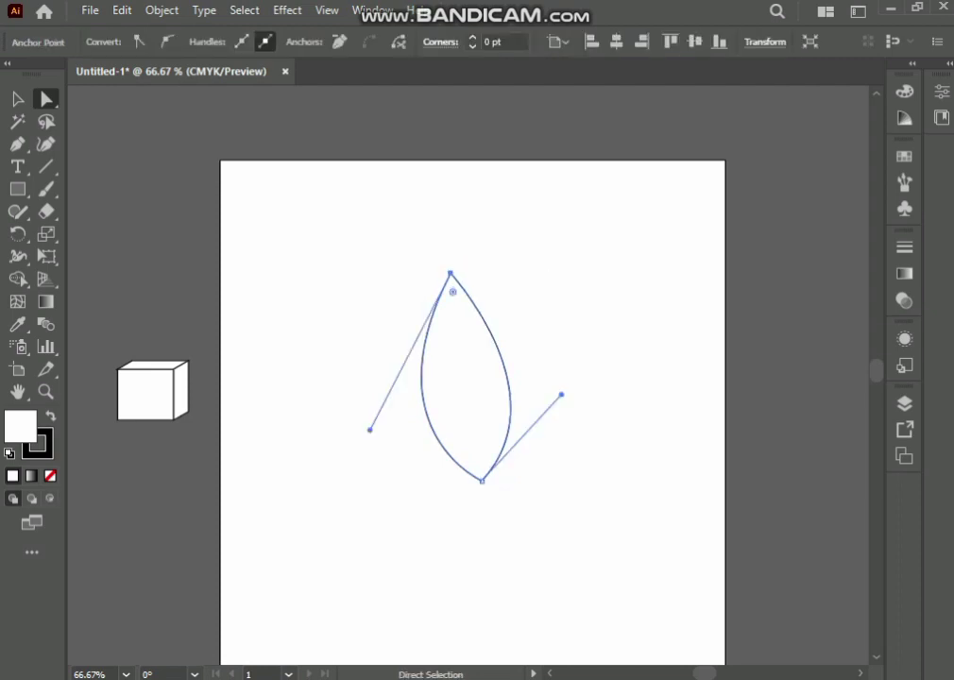
pyautogui.press('Delete')
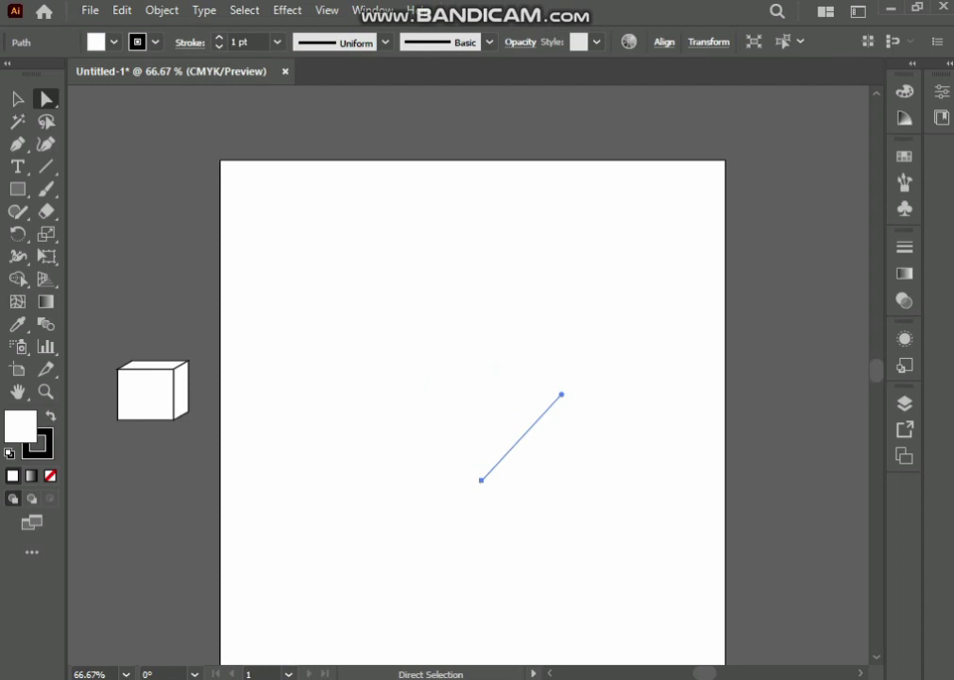
pyautogui.hotkey('ctrl', 'z')
pyautogui.hotkey('ctrl', 'z')
pyautogui.hotkey('ctrl', 'z')
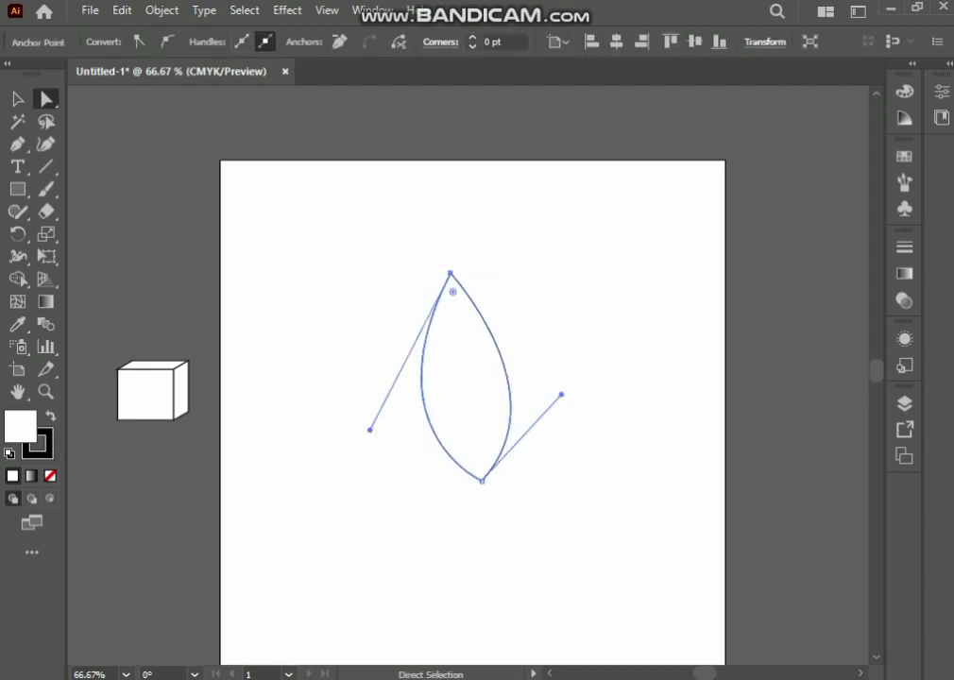
pyautogui.moveTo(394, 229); pyautogui.dragTo(426, 310)
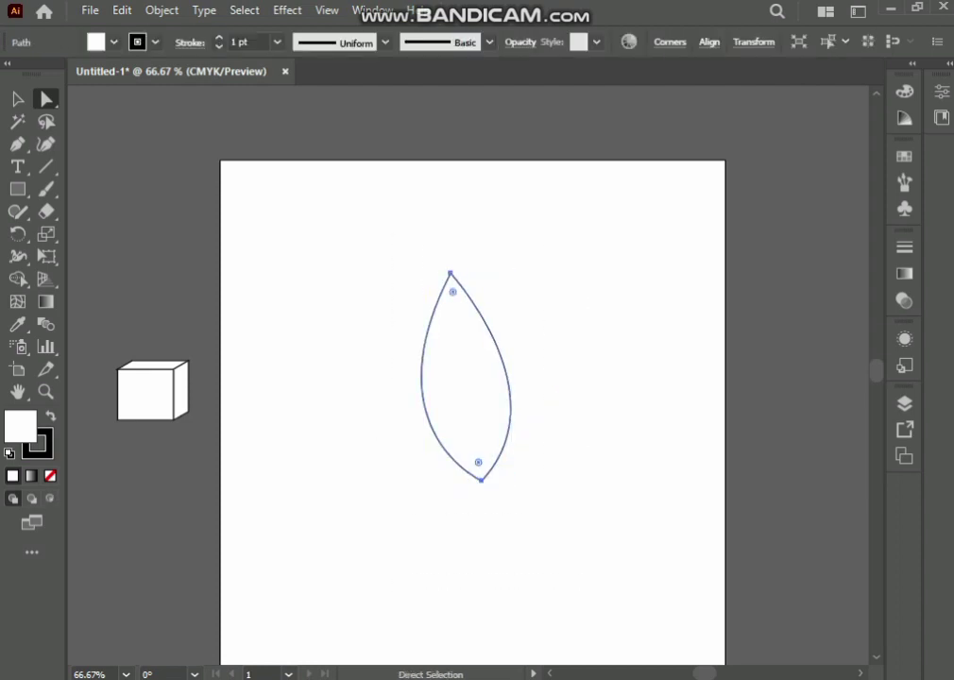
# Move the leaf off the artboard to the lower left beside the cube and deselect it.
pyautogui.moveTo(507, 436); pyautogui.dragTo(164, 612)
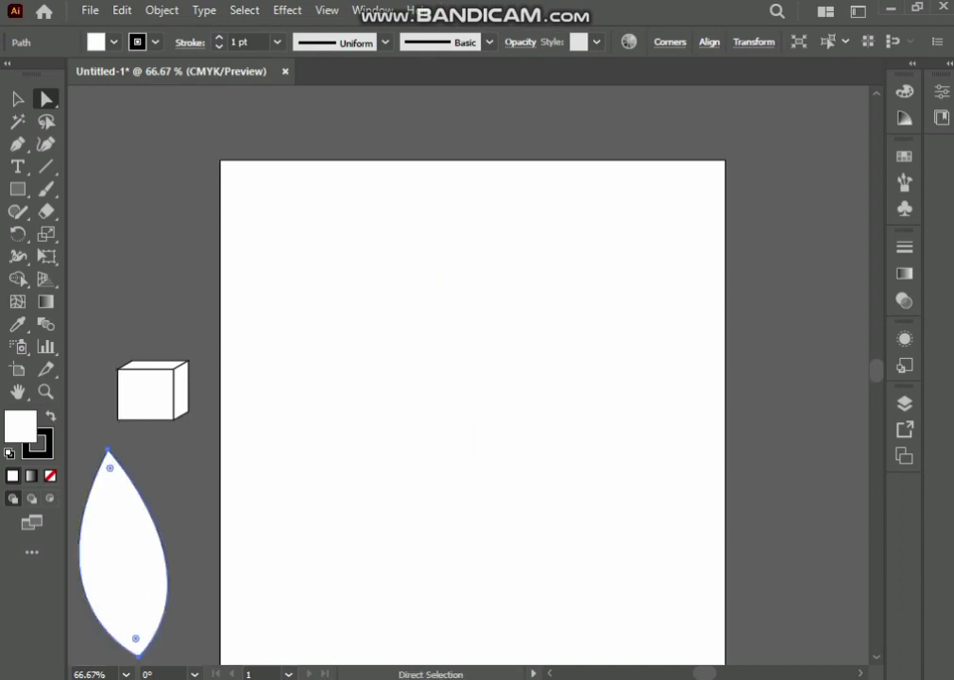
pyautogui.click(87, 369)
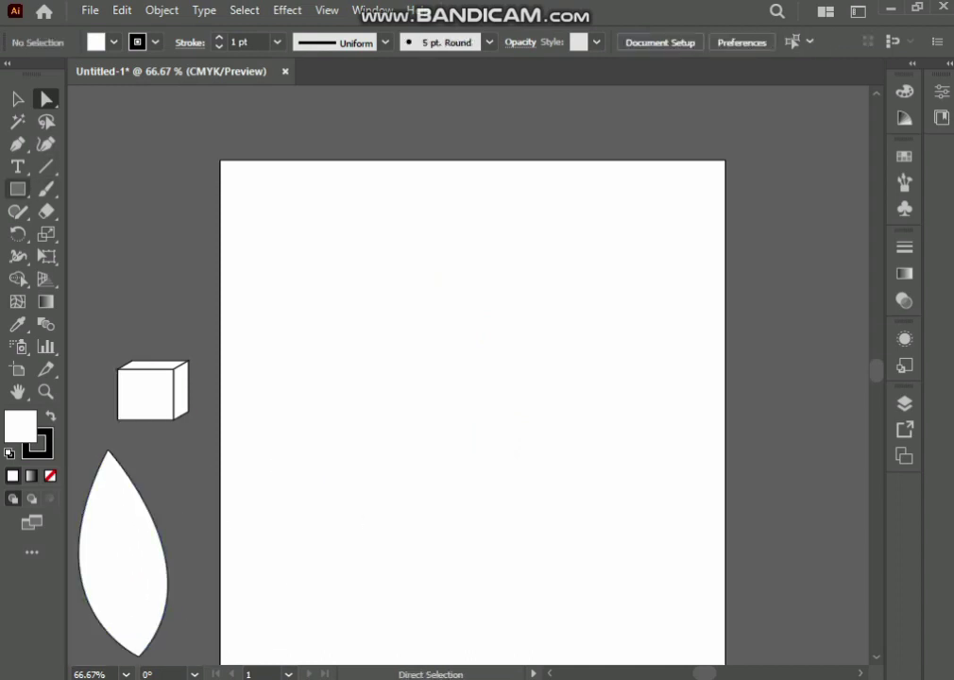
pyautogui.scroll(-2, 472, 377)
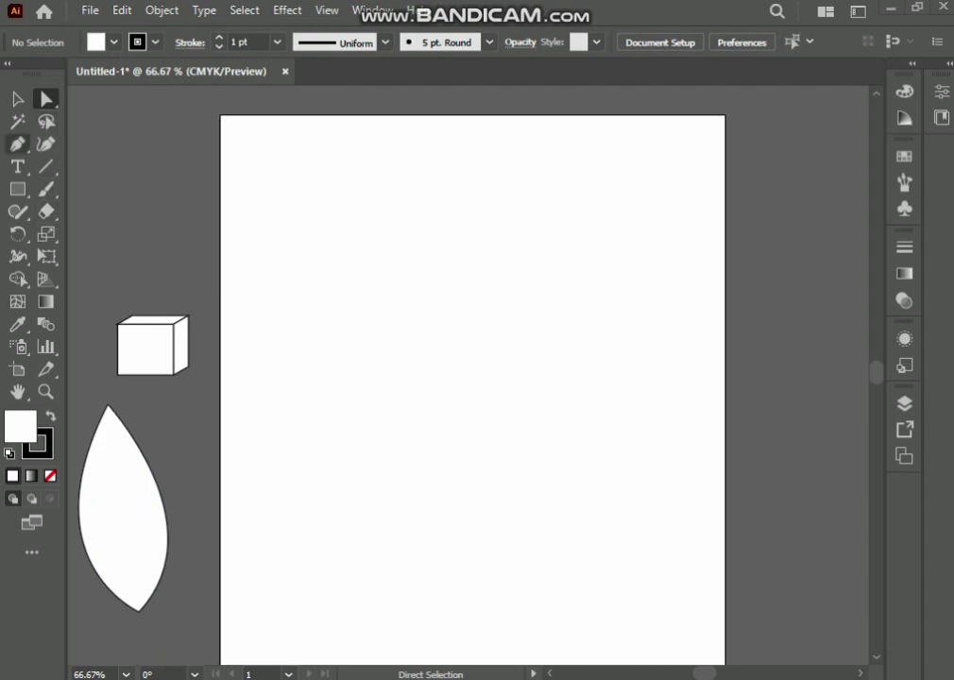
pyautogui.click(17, 144)
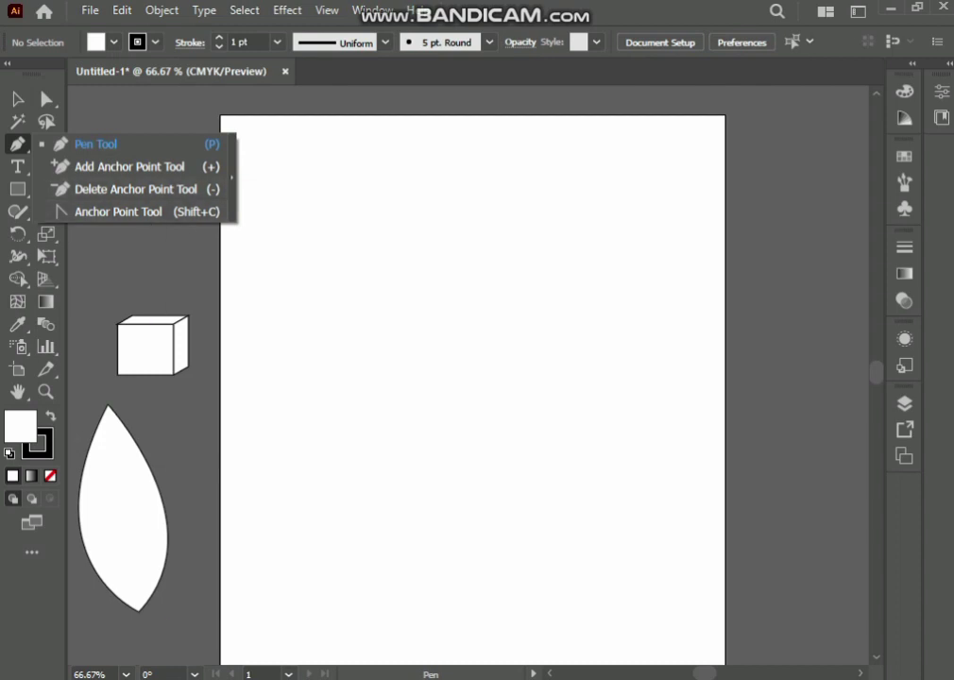
# Draw a circle about 257 pt wide and position it left on the artboard.
pyautogui.click(118, 212)
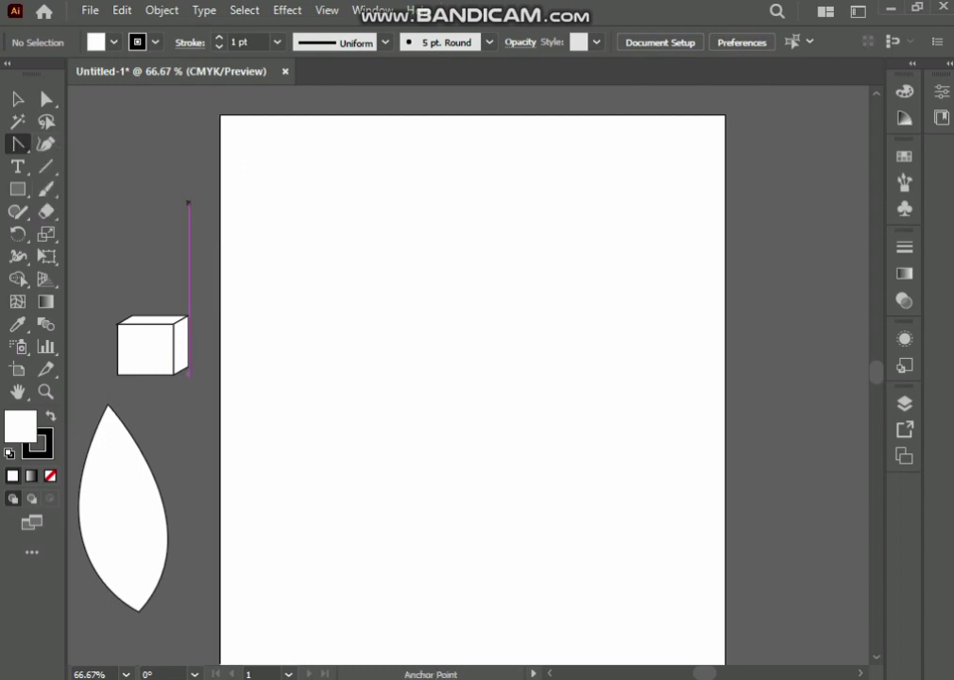
pyautogui.click(17, 189)
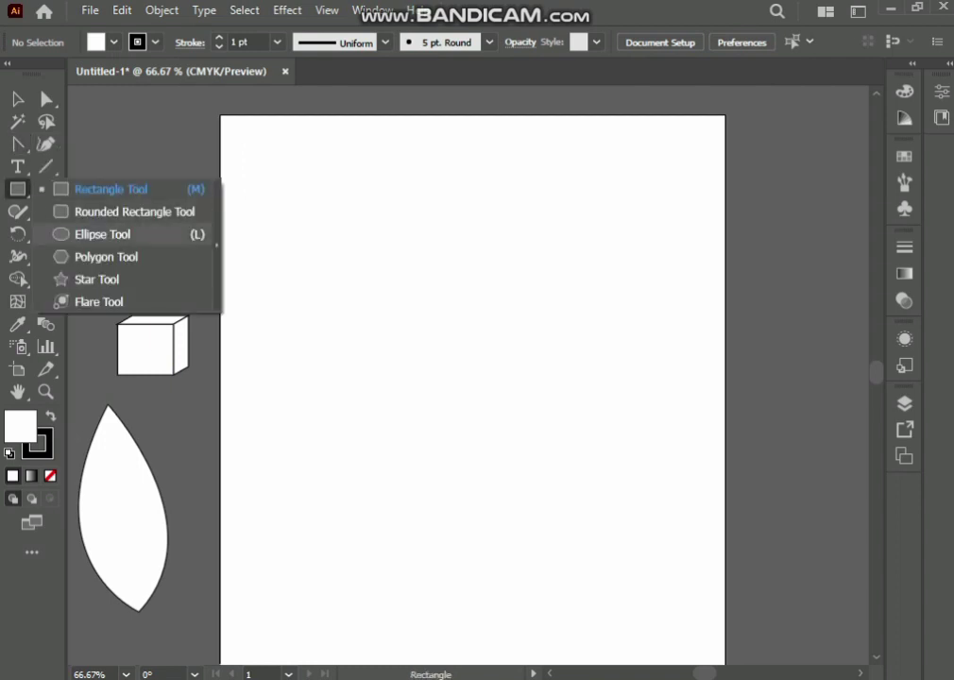
pyautogui.click(102, 234)
pyautogui.moveTo(324, 239); pyautogui.dragTo(398, 328)
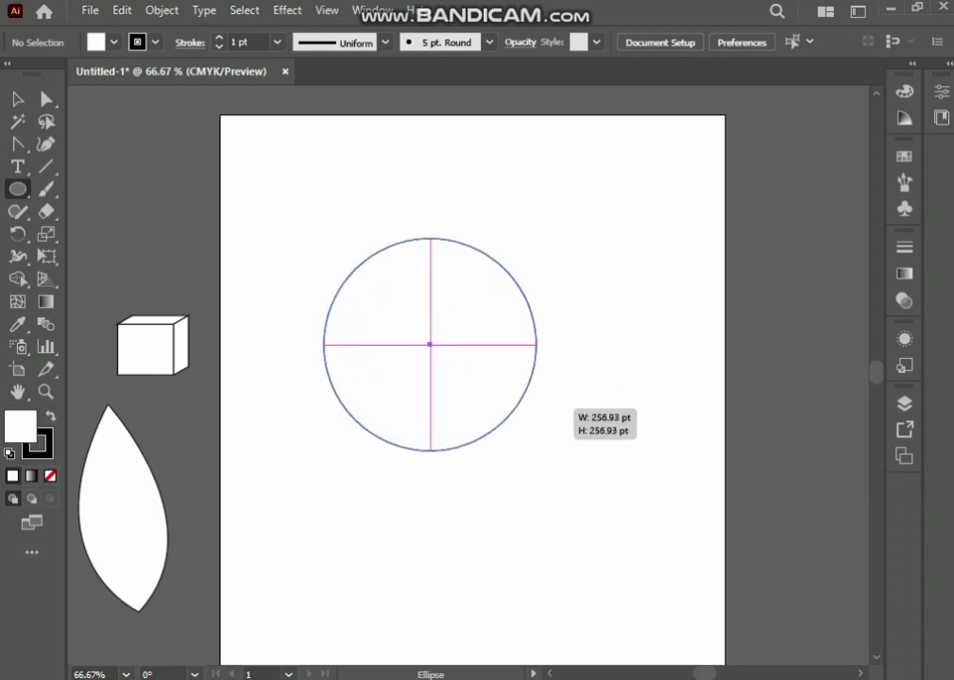
pyautogui.moveTo(398, 329); pyautogui.dragTo(537, 450)
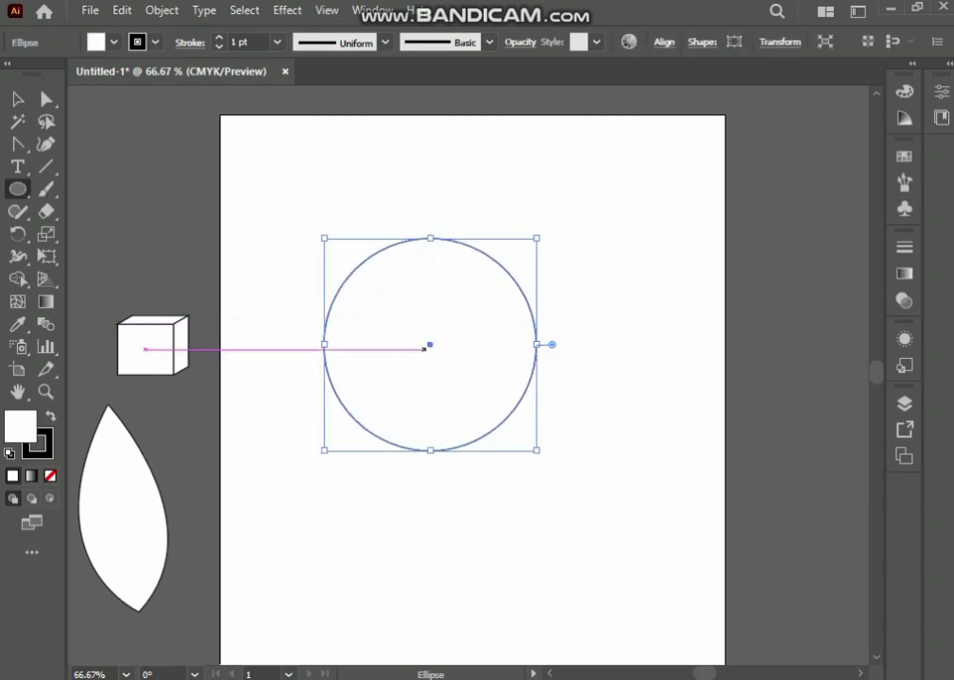
pyautogui.moveTo(427, 347); pyautogui.dragTo(344, 338)
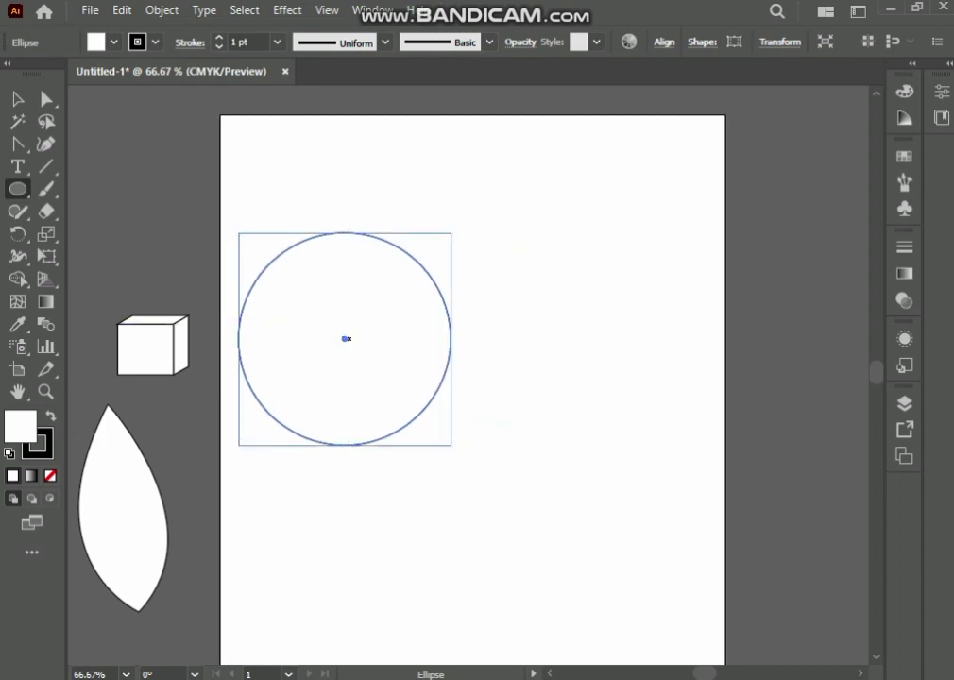
pyautogui.moveTo(347, 338); pyautogui.dragTo(339, 314)
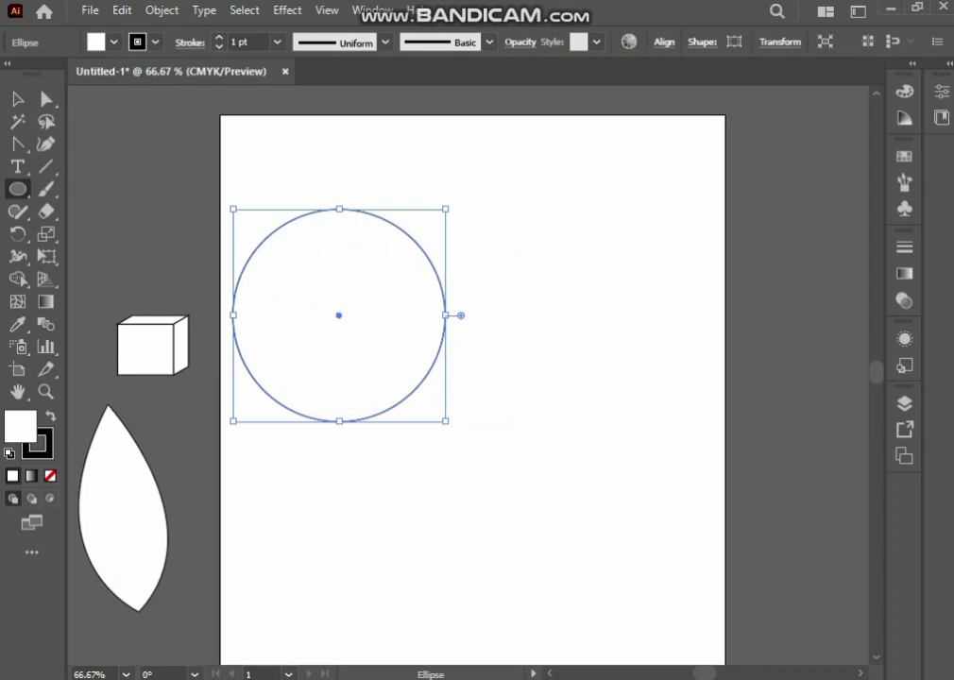
# Draw a roughly square rectangle to the right of the circle.
pyautogui.click(17, 188)
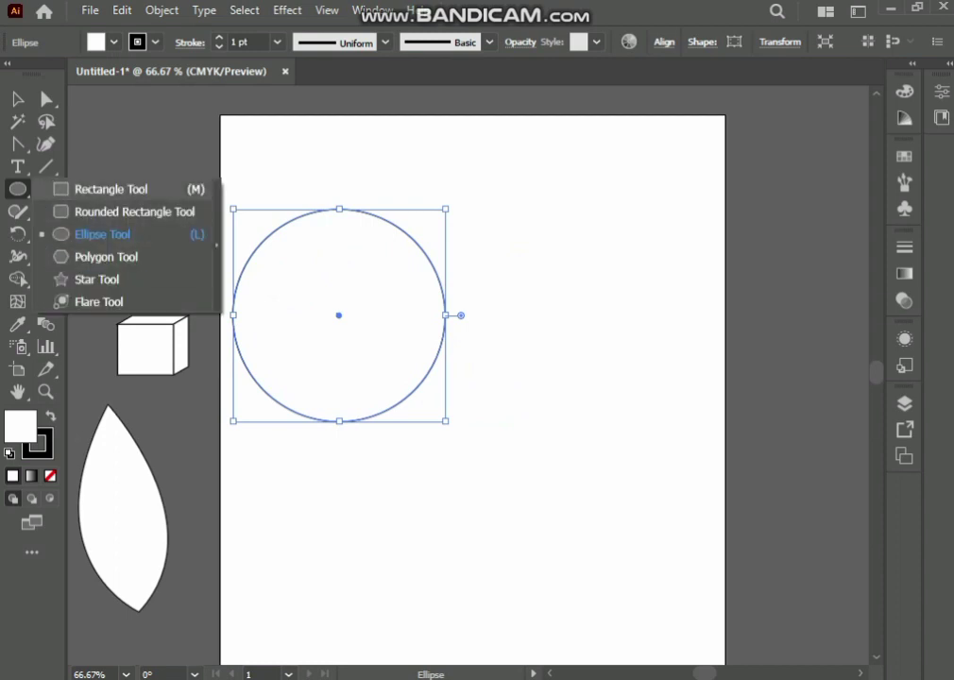
pyautogui.press('m')
pyautogui.moveTo(511, 216); pyautogui.dragTo(714, 404)
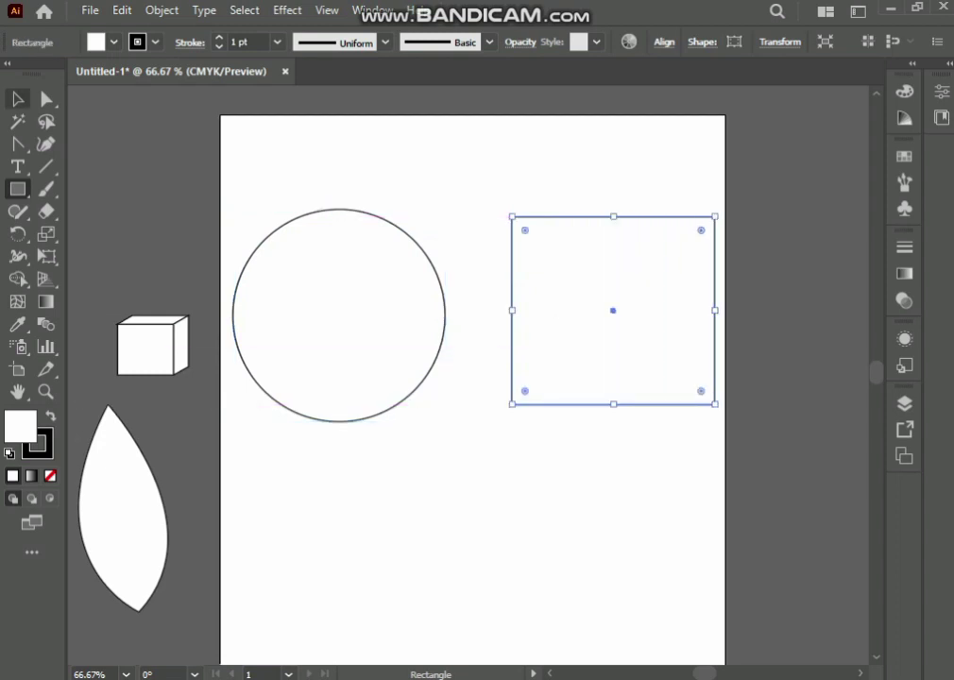
pyautogui.click(17, 144)
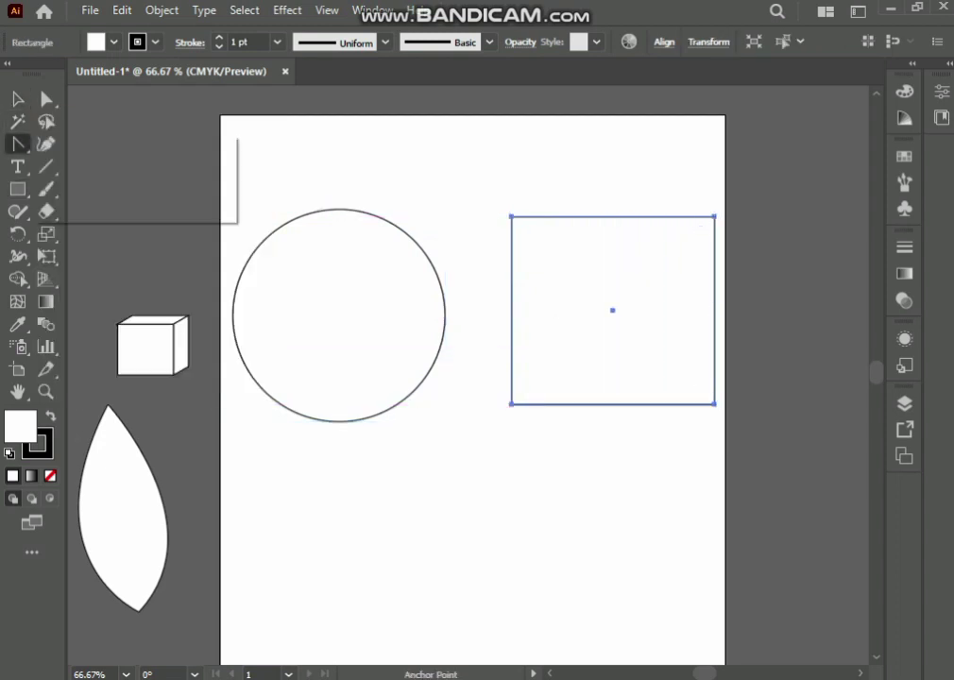
# Convert the circle's top and bottom anchors to sharp corners and pull the right anchor inward.
pyautogui.moveTo(17, 144); pyautogui.dragTo(113, 211)
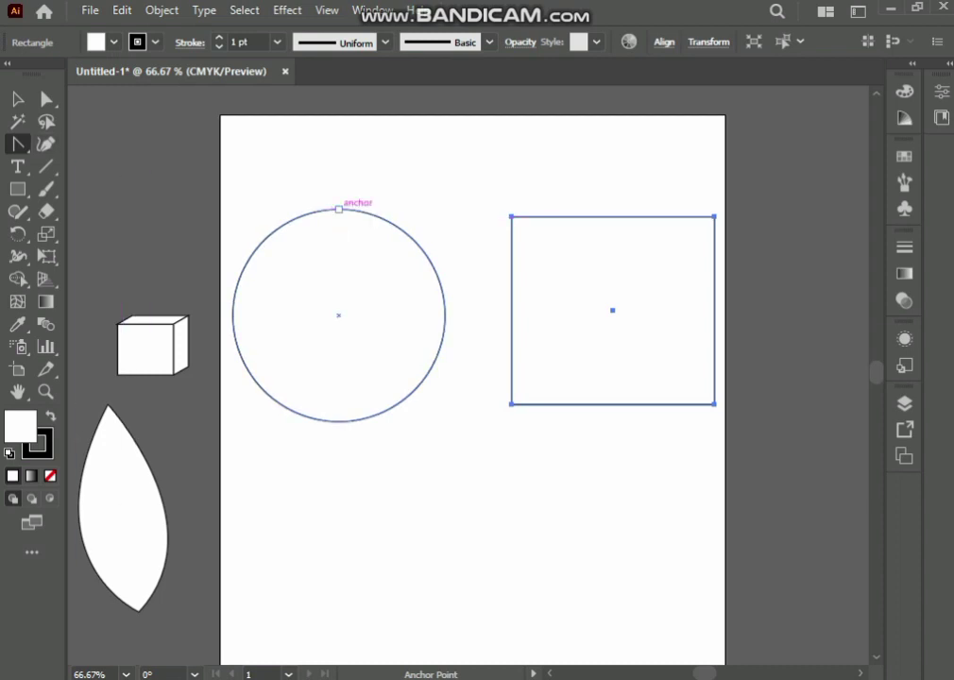
pyautogui.click(339, 209)
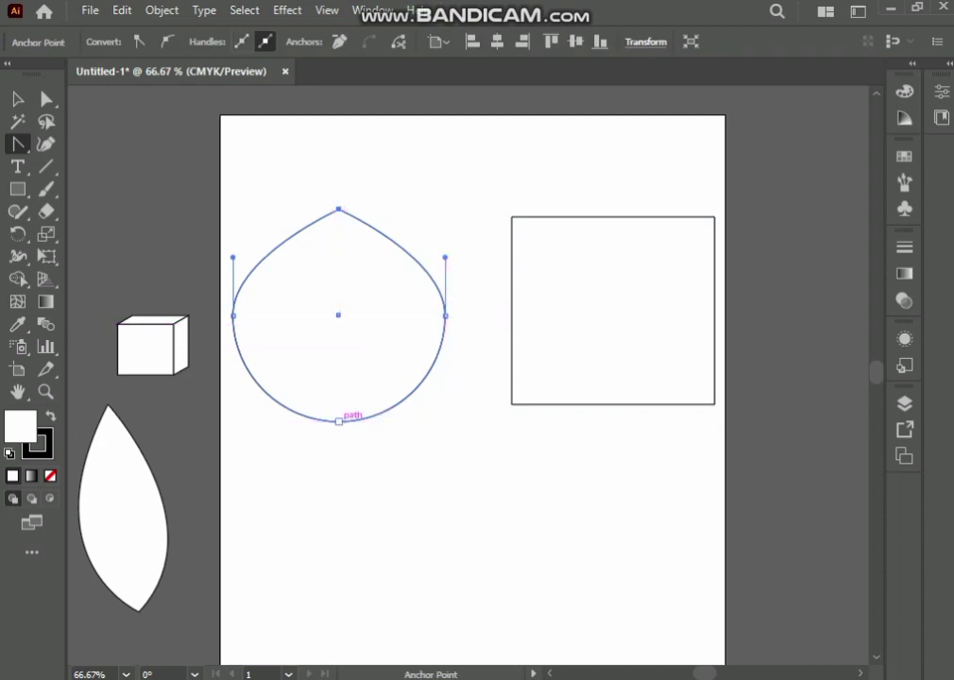
pyautogui.click(339, 421)
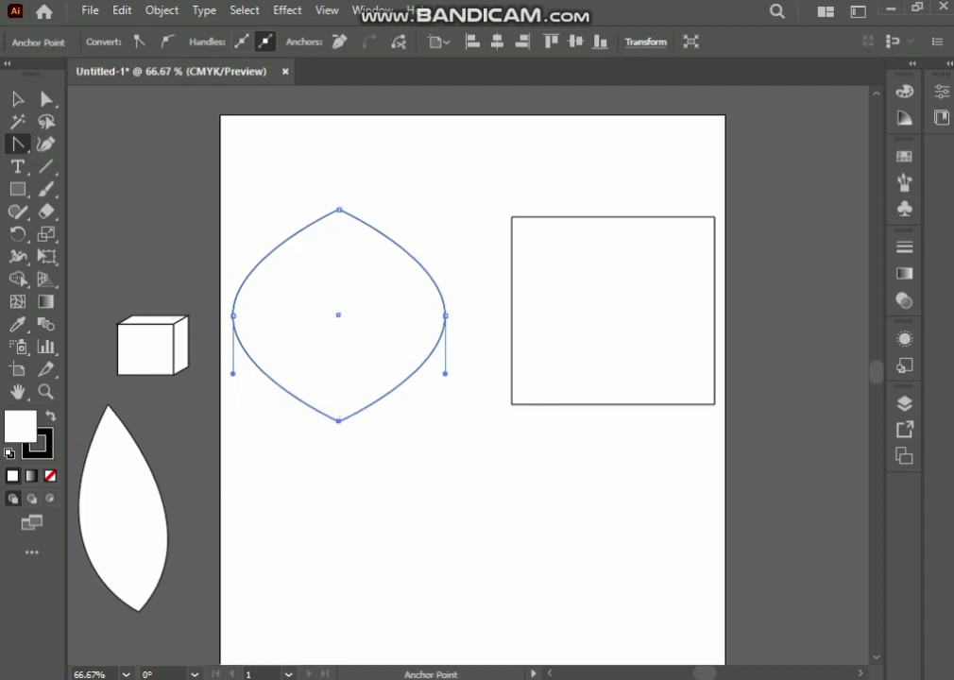
pyautogui.press('a')
pyautogui.hotkey('ctrl', 'shift', 'a')
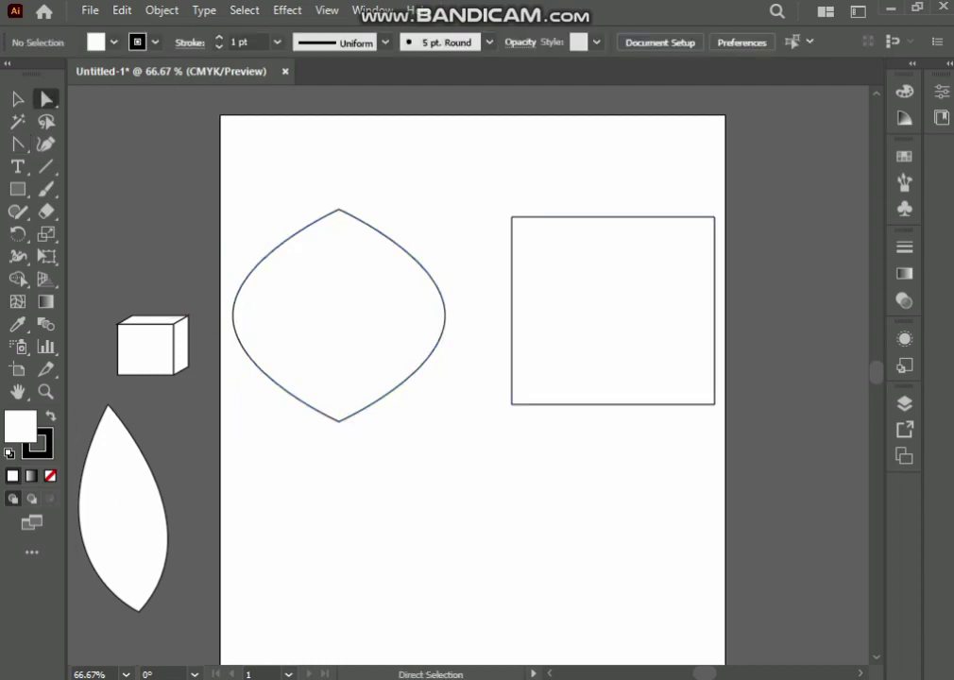
pyautogui.click(424, 361)
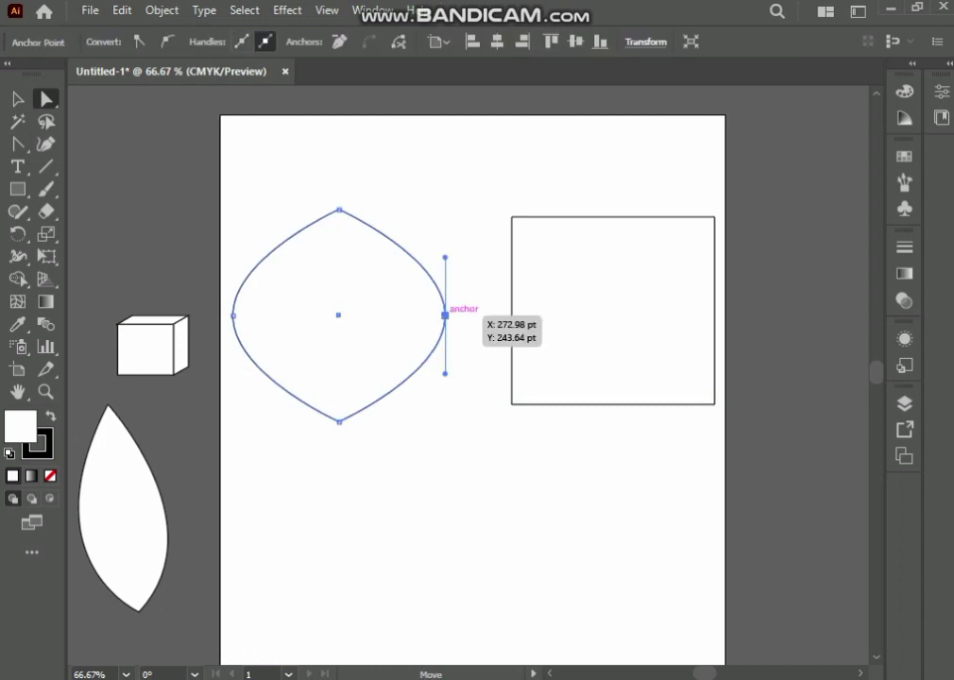
pyautogui.moveTo(445, 315)
pyautogui.mouseDown()
pyautogui.moveTo(408, 315)
pyautogui.moveTo(442, 310)
pyautogui.mouseUp()
pyautogui.moveTo(442, 368)
pyautogui.mouseDown()
pyautogui.moveTo(425, 209)
pyautogui.moveTo(442, 415)
pyautogui.moveTo(392, 324)
pyautogui.moveTo(401, 358)
pyautogui.moveTo(442, 379)
pyautogui.mouseUp()
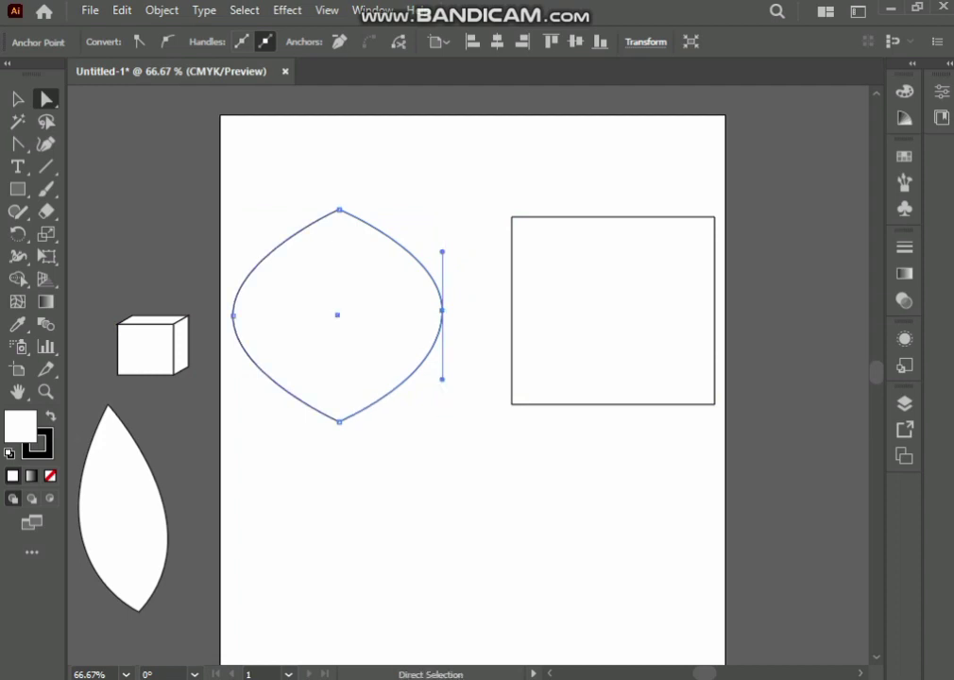
# Pull the top into a dip, lower the bottom point and round both lobes into a heart.
pyautogui.moveTo(223, 236); pyautogui.dragTo(277, 381)
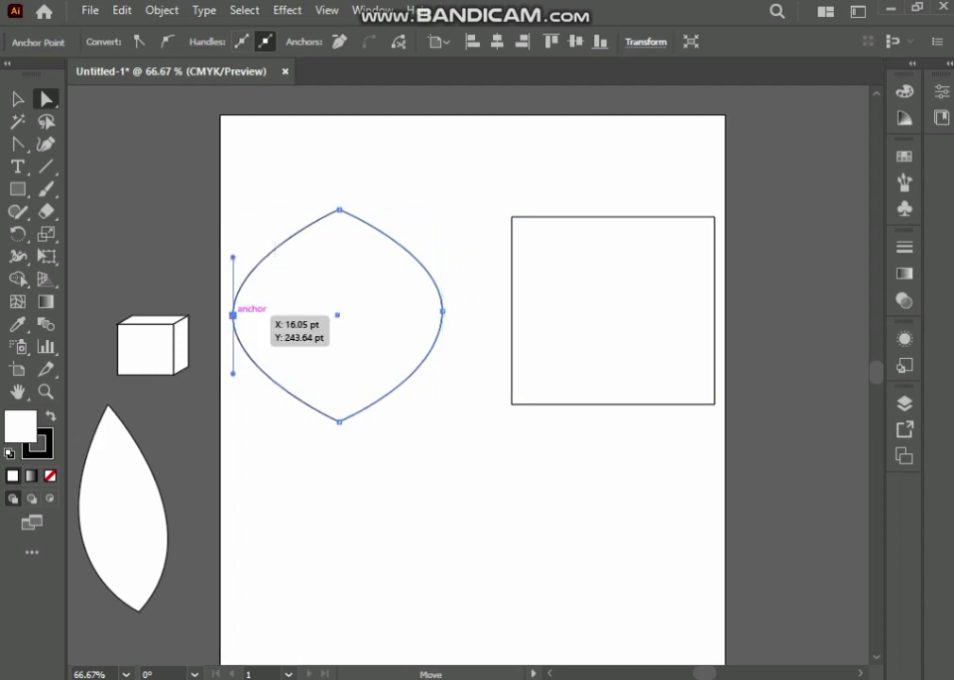
pyautogui.moveTo(233, 315)
pyautogui.mouseDown()
pyautogui.moveTo(303, 306)
pyautogui.moveTo(248, 309)
pyautogui.mouseUp()
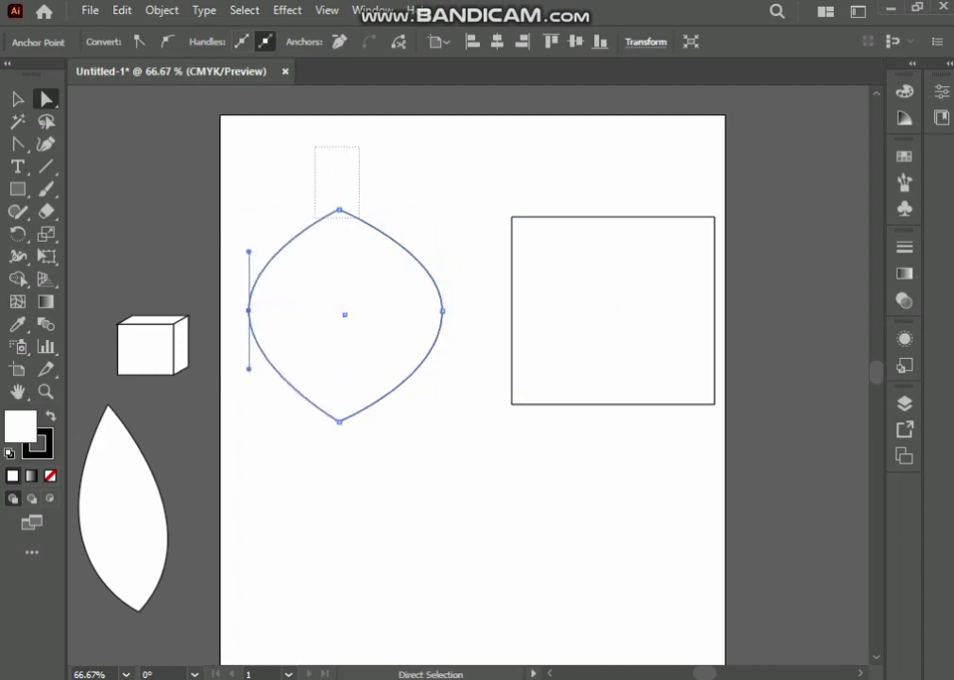
pyautogui.moveTo(359, 217); pyautogui.dragTo(346, 331)
pyautogui.moveTo(352, 443); pyautogui.dragTo(346, 470)
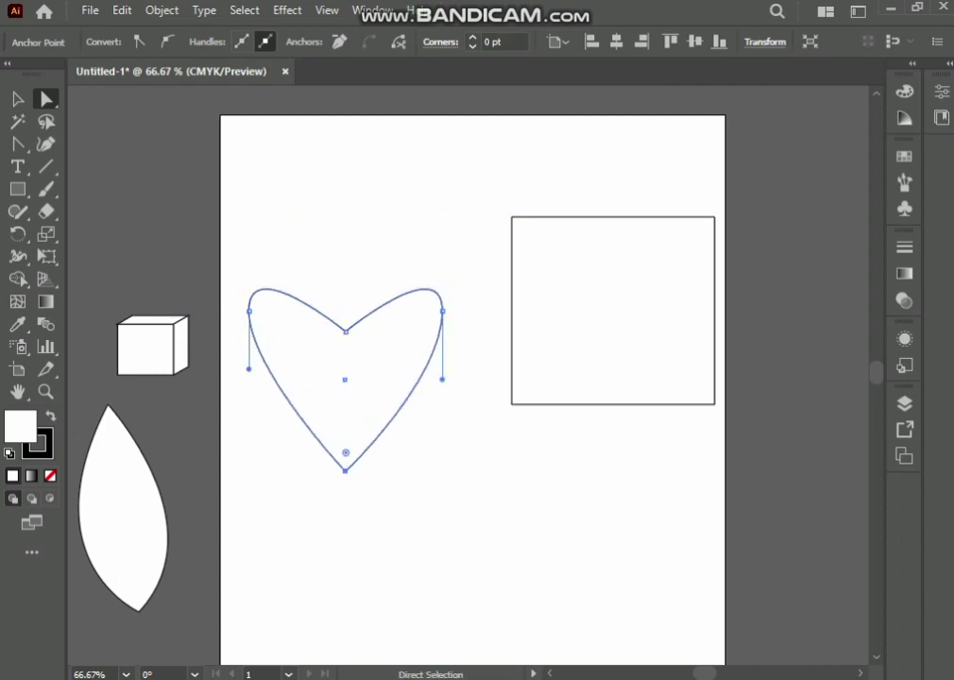
pyautogui.moveTo(442, 379); pyautogui.dragTo(491, 374)
pyautogui.moveTo(248, 368); pyautogui.dragTo(215, 397)
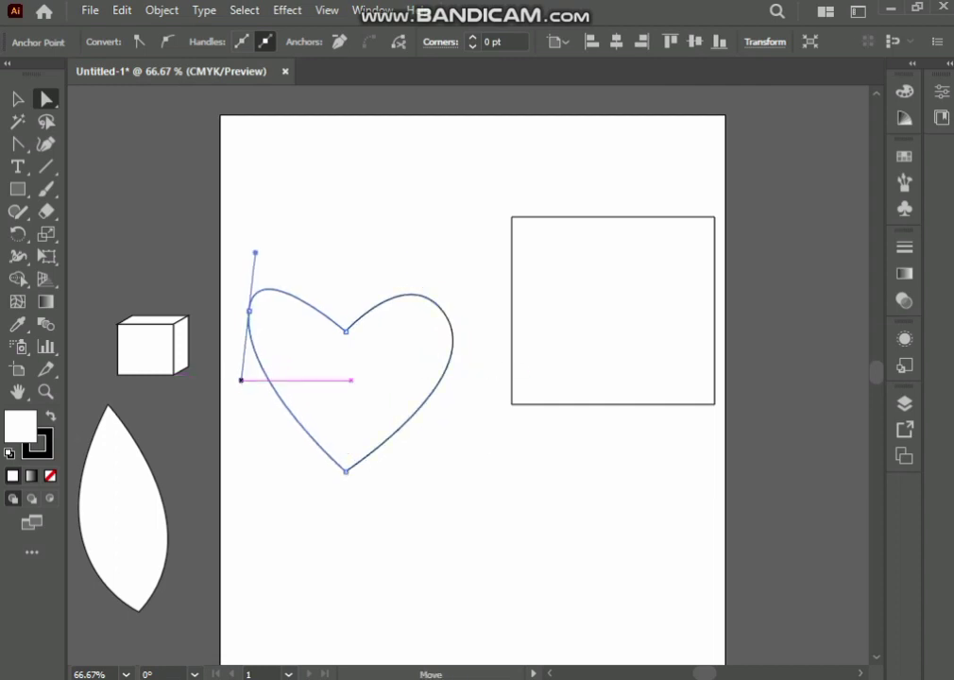
pyautogui.click(215, 397)
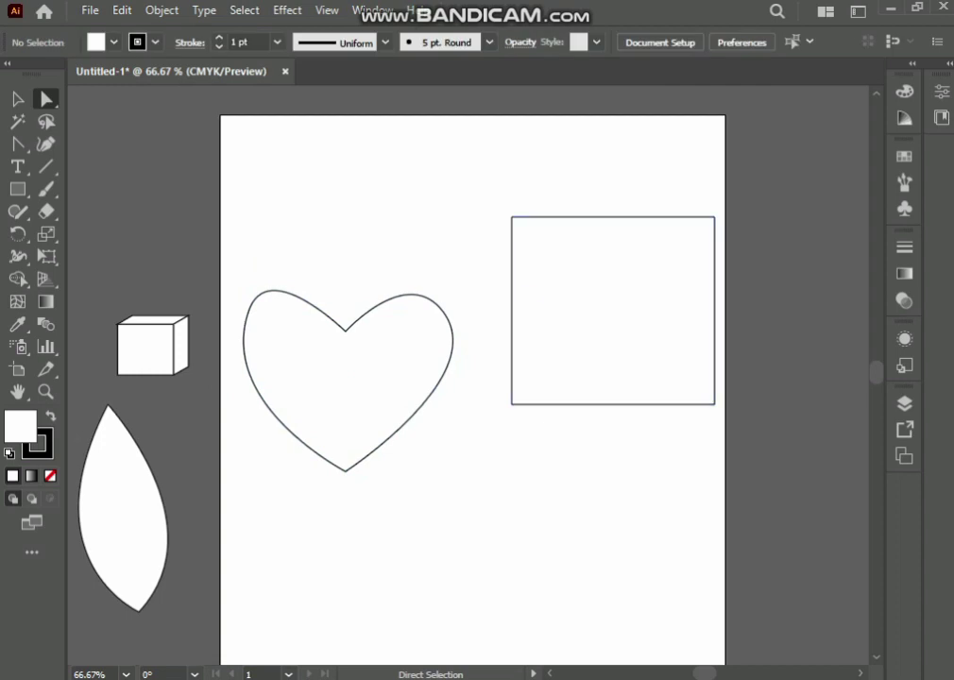
# Drag the heart off the artboard to the upper left and slide the square left toward centre.
pyautogui.moveTo(385, 381); pyautogui.dragTo(137, 244)
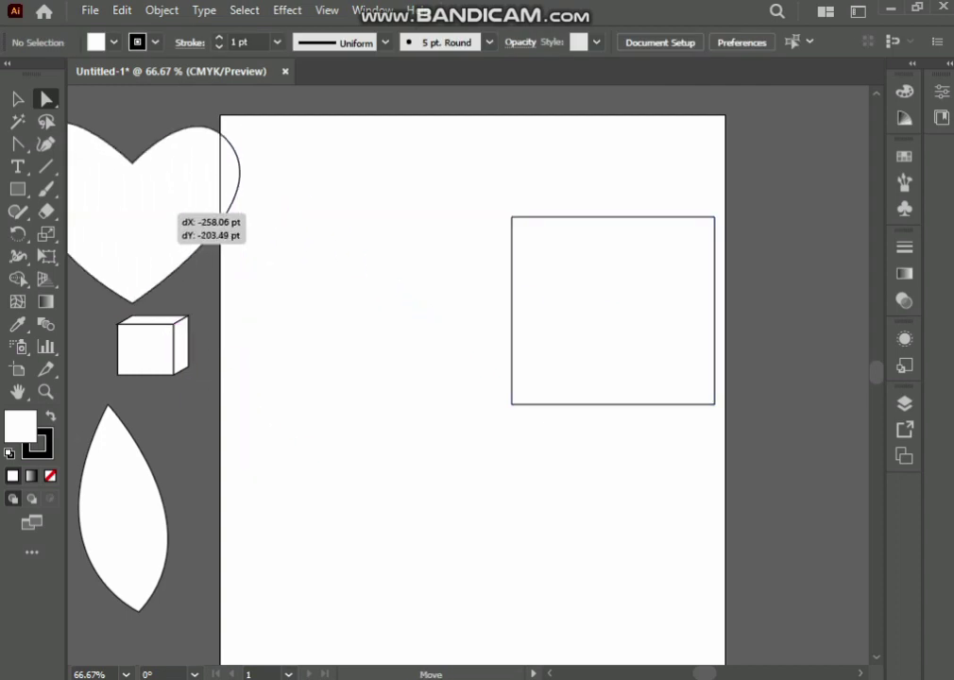
pyautogui.moveTo(454, 196); pyautogui.dragTo(718, 460)
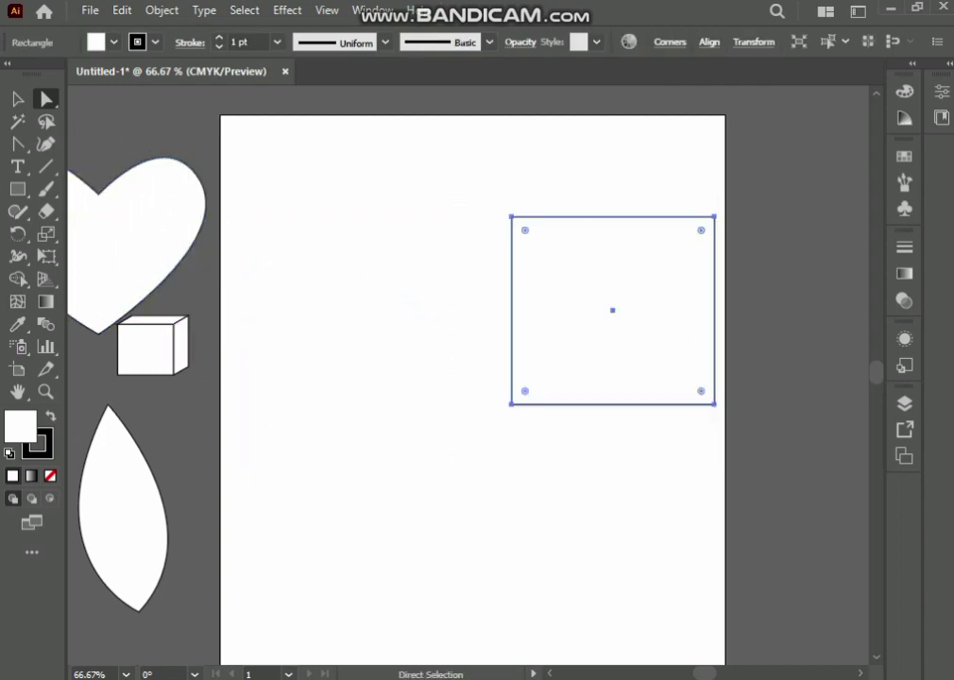
pyautogui.moveTo(612, 310)
pyautogui.mouseDown()
pyautogui.moveTo(418, 324)
pyautogui.moveTo(438, 324)
pyautogui.mouseUp()
pyautogui.click(330, 224)
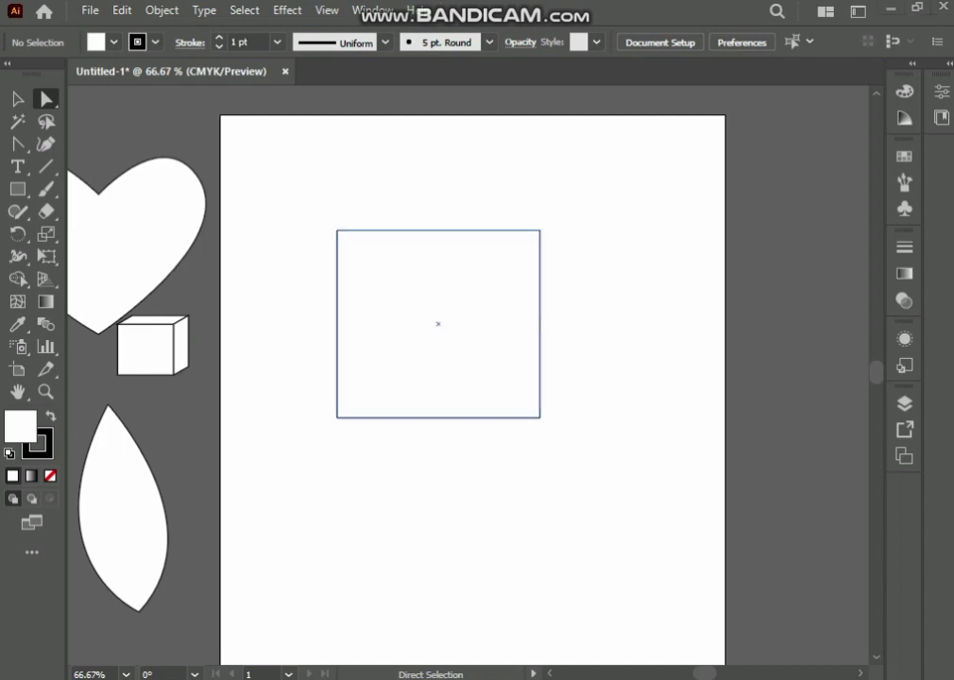
# Pull the square's top edge down into a deep curved neckline with the Anchor Point tool.
pyautogui.hotkey('shift', 'c')
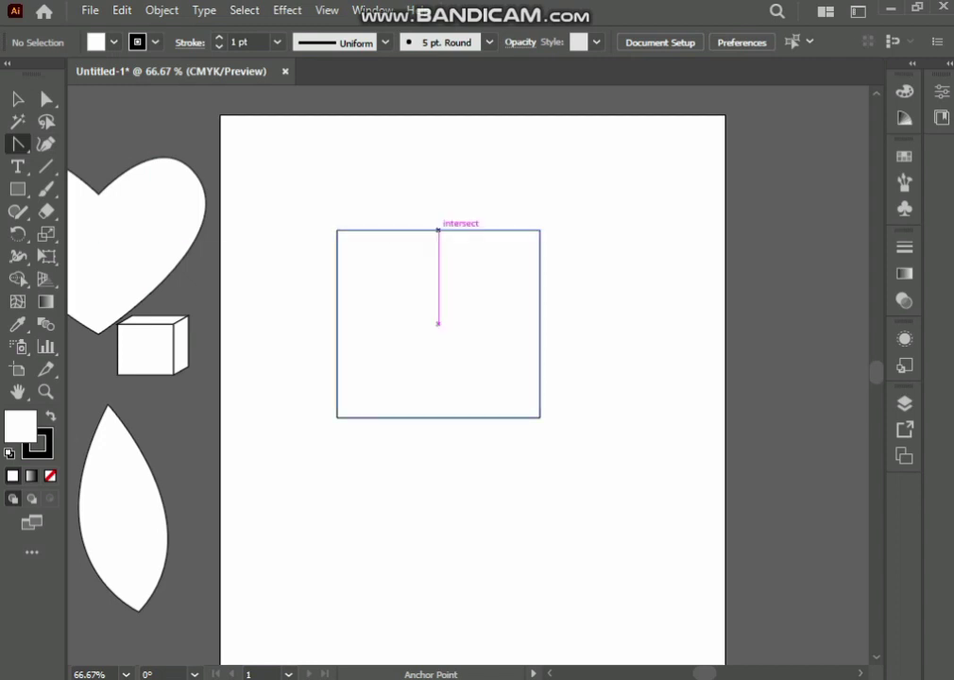
pyautogui.click(437, 229)
pyautogui.moveTo(438, 230); pyautogui.dragTo(438, 173)
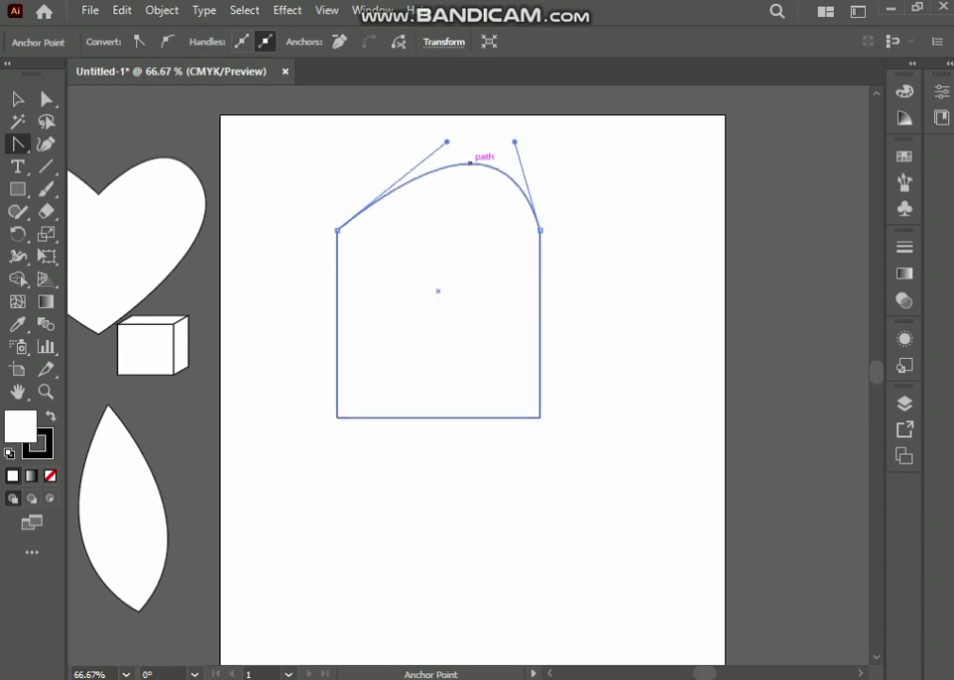
pyautogui.moveTo(438, 174)
pyautogui.mouseDown()
pyautogui.moveTo(453, 166)
pyautogui.moveTo(443, 197)
pyautogui.moveTo(437, 185)
pyautogui.moveTo(446, 133)
pyautogui.moveTo(507, 111)
pyautogui.moveTo(609, 143)
pyautogui.moveTo(633, 163)
pyautogui.moveTo(437, 179)
pyautogui.moveTo(438, 347)
pyautogui.mouseUp()
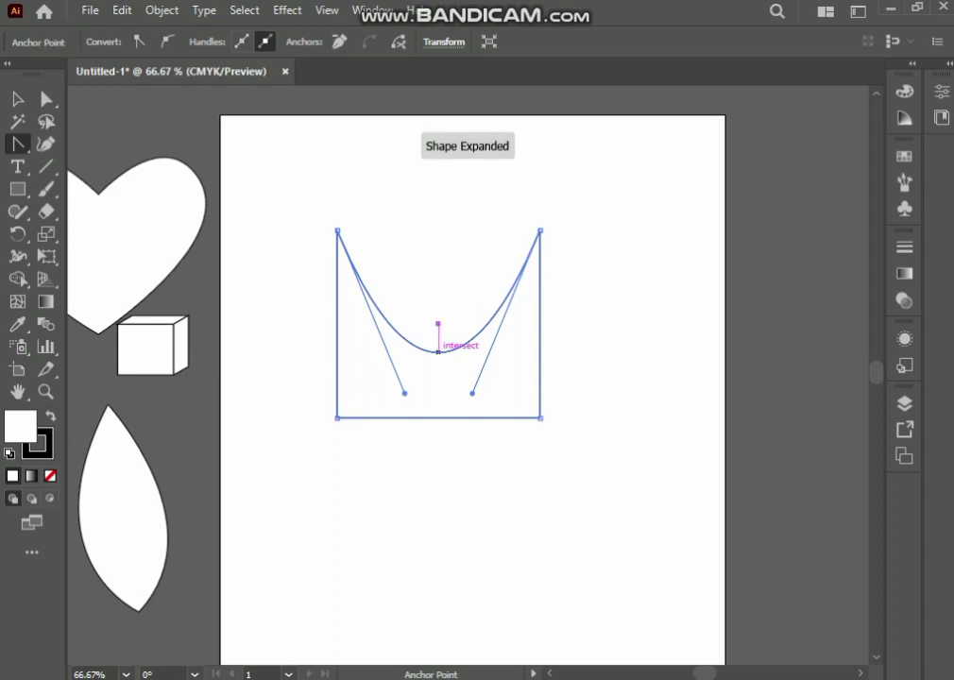
# Widen the neckline curve on both sides and raise the top corners into tank-top straps.
pyautogui.click(46, 98)
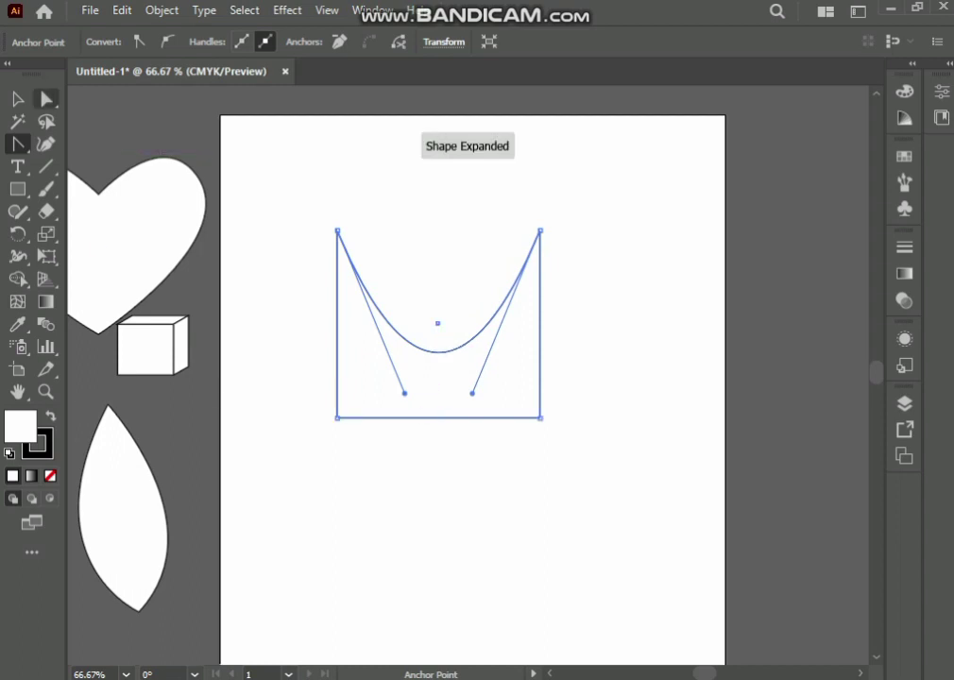
pyautogui.moveTo(404, 392); pyautogui.dragTo(363, 394)
pyautogui.moveTo(472, 393); pyautogui.dragTo(515, 398)
pyautogui.moveTo(269, 200); pyautogui.dragTo(350, 405)
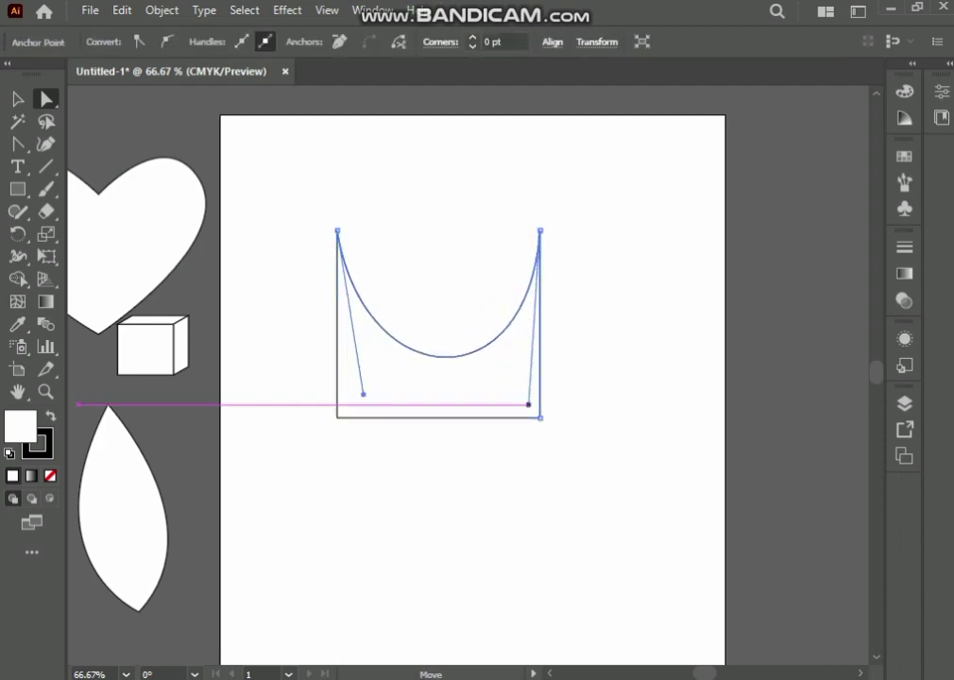
pyautogui.moveTo(298, 208)
pyautogui.mouseDown()
pyautogui.moveTo(502, 390)
pyautogui.moveTo(552, 392)
pyautogui.mouseUp()
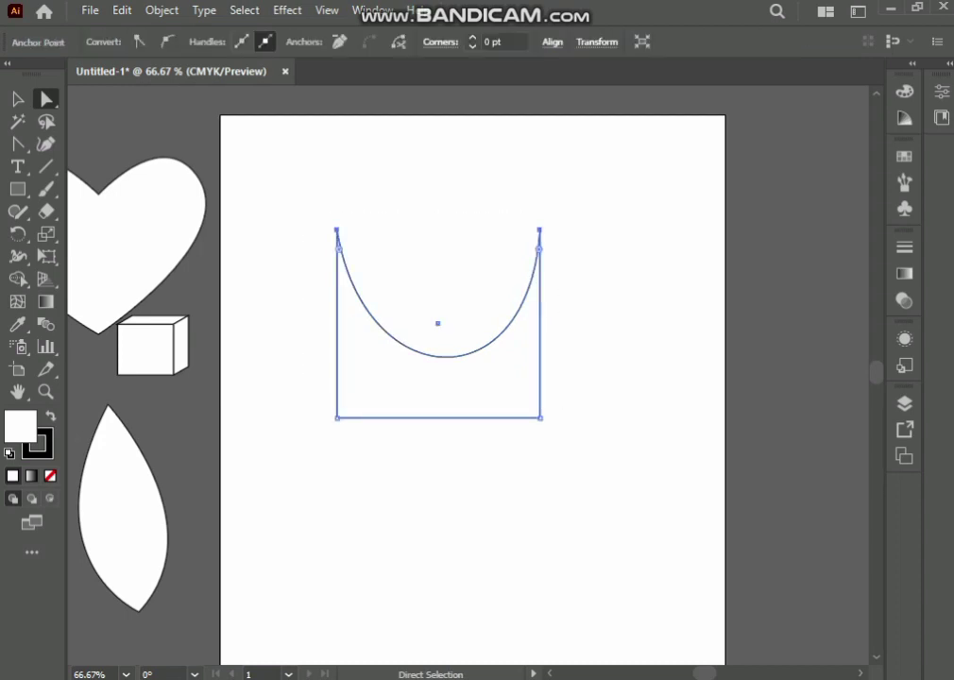
pyautogui.moveTo(447, 356)
pyautogui.mouseDown()
pyautogui.moveTo(425, 292)
pyautogui.moveTo(456, 319)
pyautogui.mouseUp()
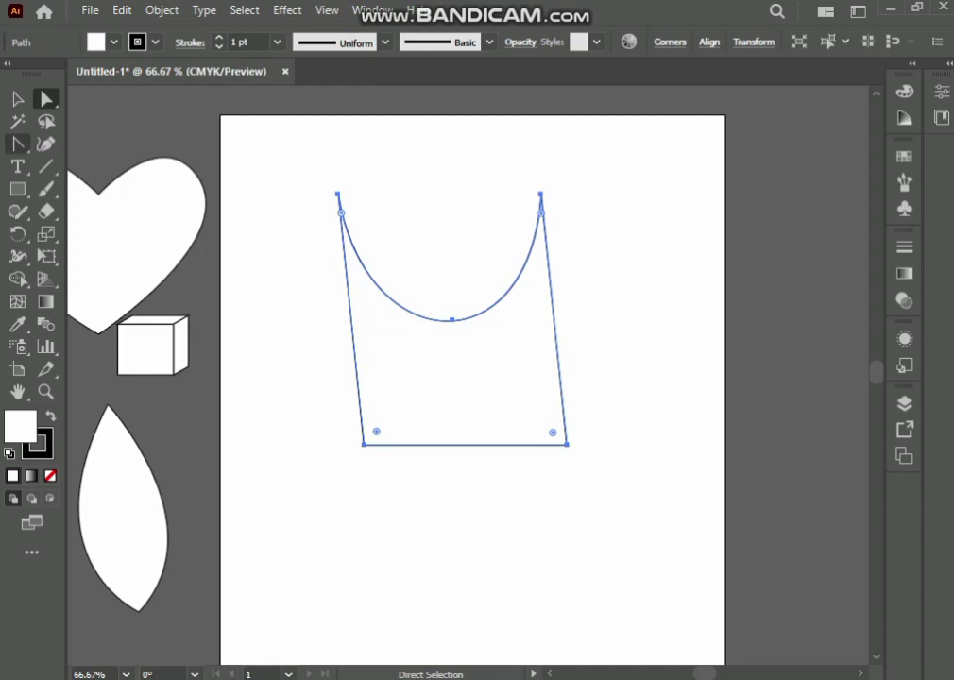
pyautogui.click(18, 144)
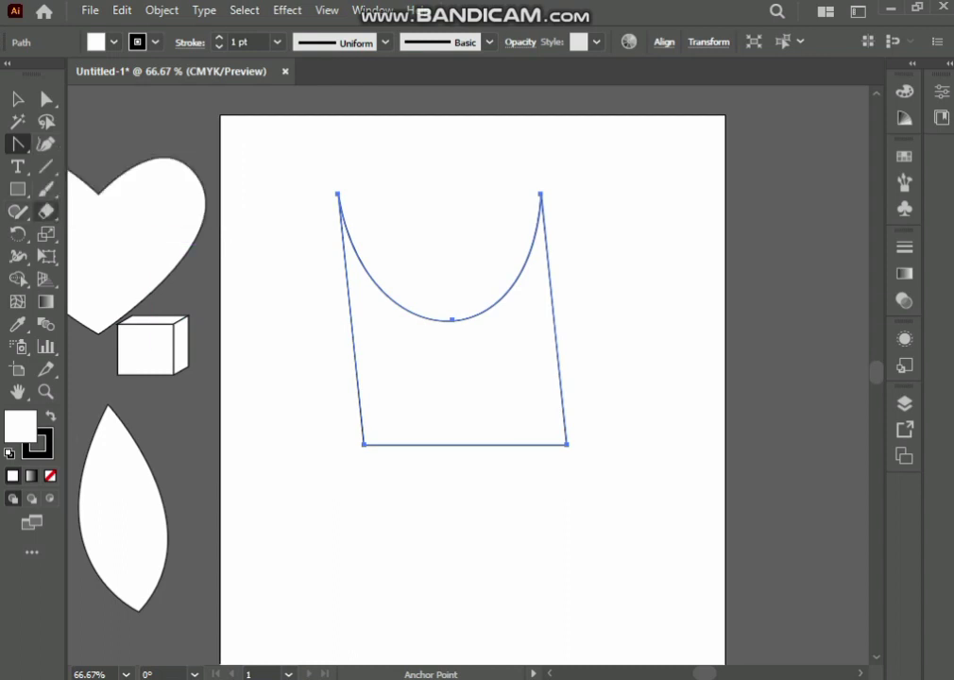
# Draw a new rectangle below the tank top, then shrink the tank top into the top-left corner.
pyautogui.press('m')
pyautogui.moveTo(313, 479)
pyautogui.mouseDown()
pyautogui.moveTo(534, 600)
pyautogui.moveTo(623, 632)
pyautogui.moveTo(607, 621)
pyautogui.mouseUp()
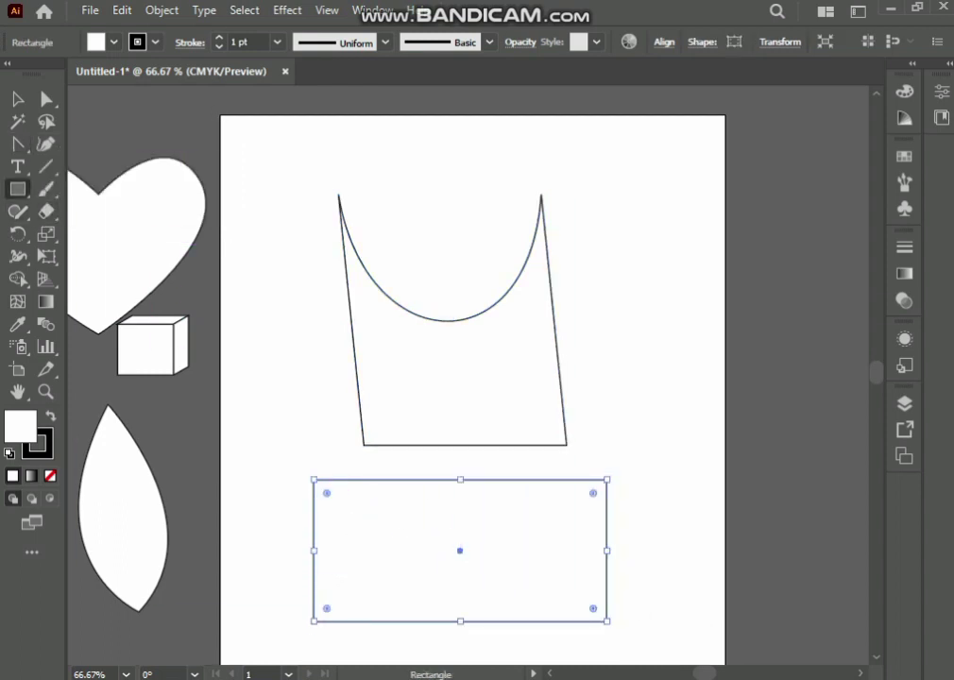
pyautogui.press('v')
pyautogui.moveTo(255, 178); pyautogui.dragTo(612, 404)
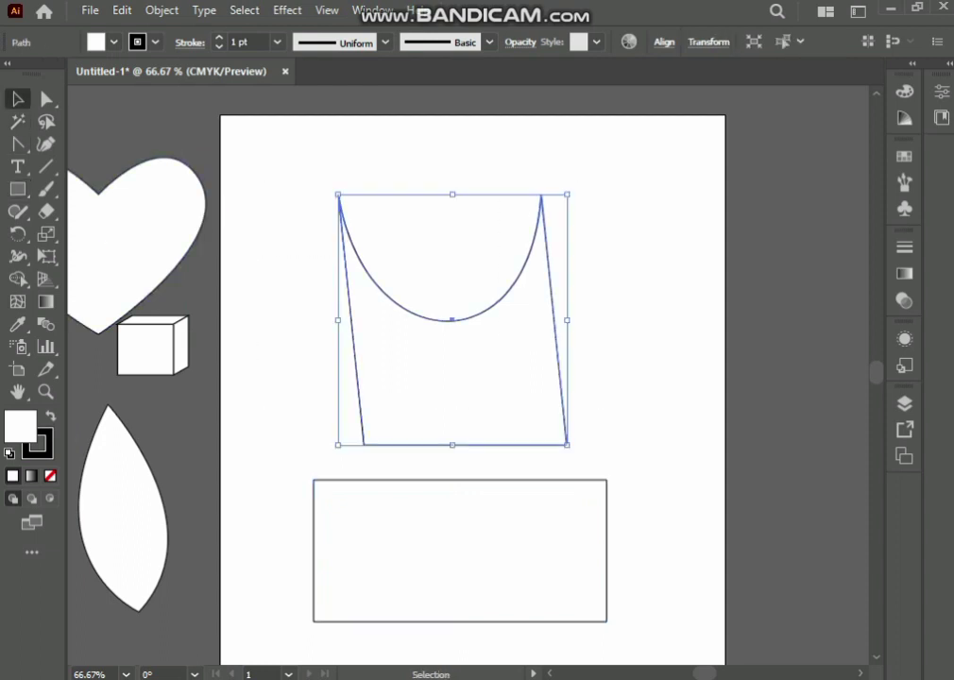
pyautogui.moveTo(460, 318); pyautogui.dragTo(386, 285)
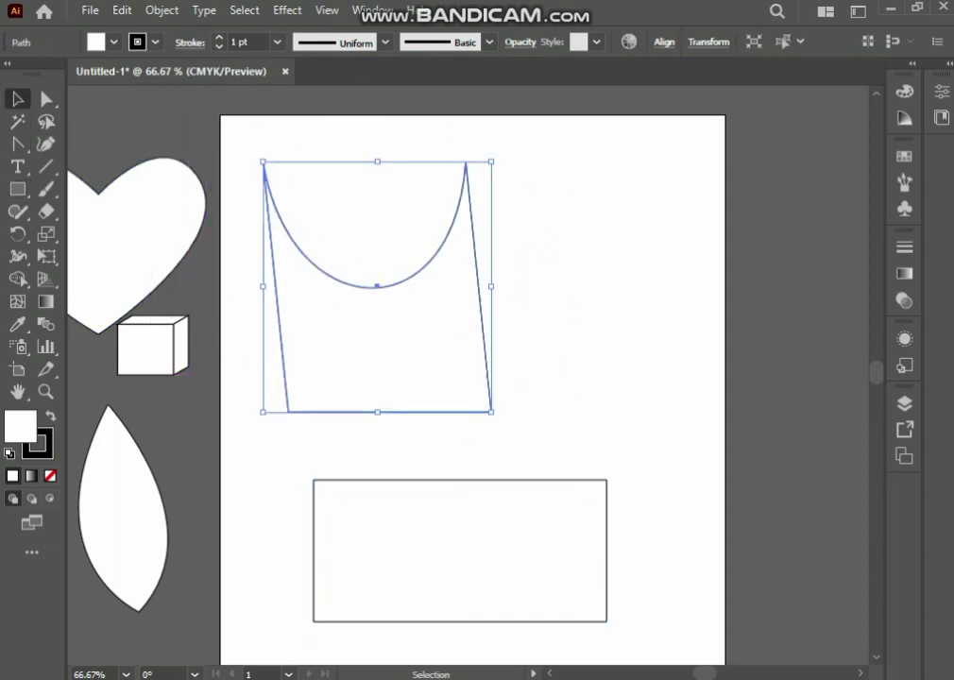
pyautogui.moveTo(263, 162); pyautogui.dragTo(366, 292)
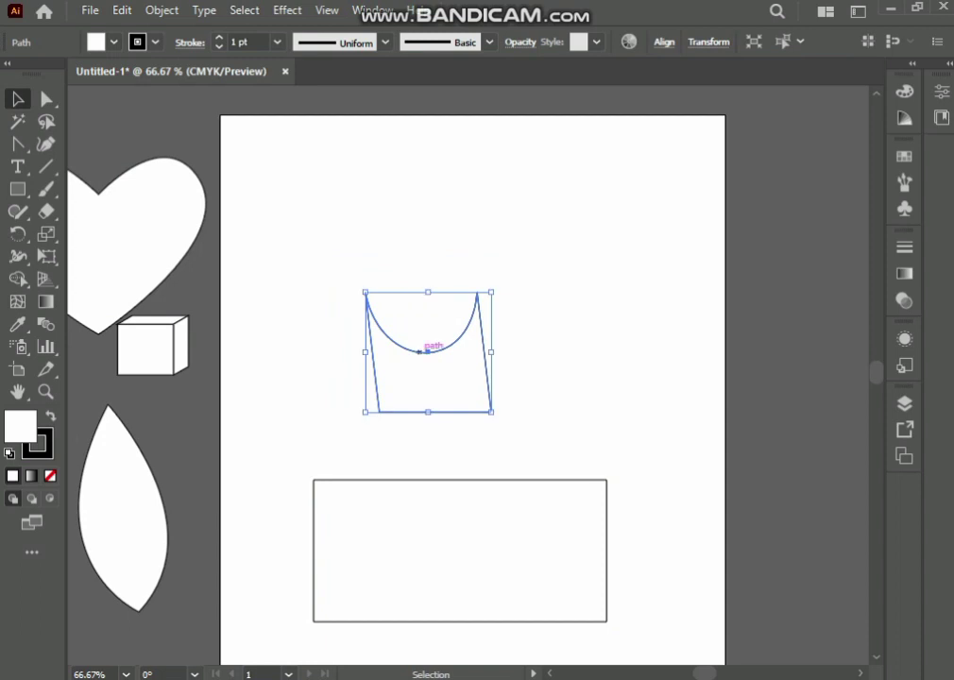
pyautogui.moveTo(427, 351); pyautogui.dragTo(281, 152)
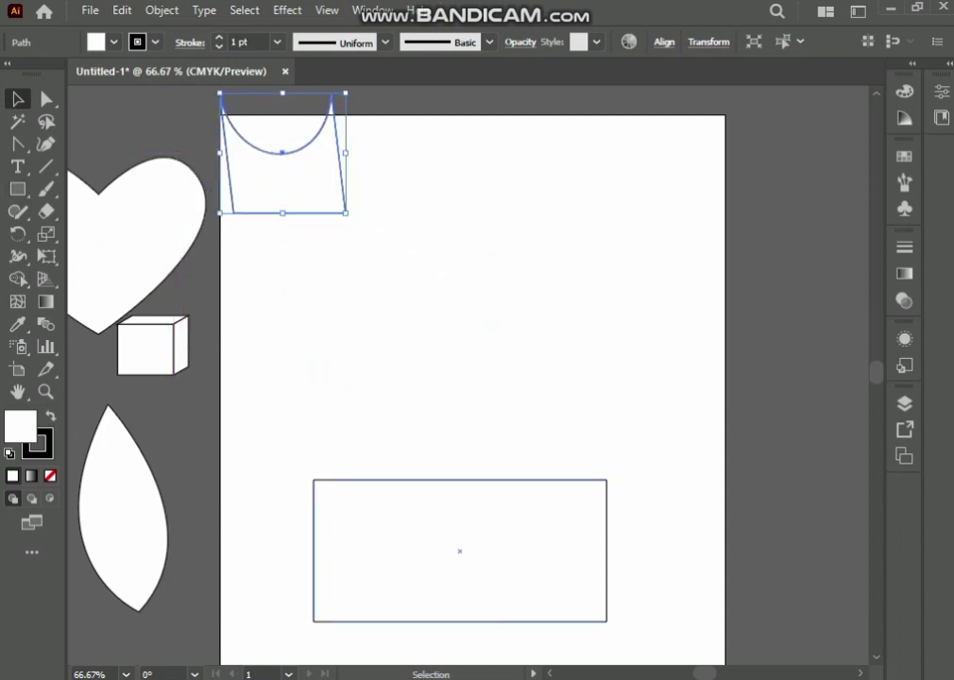
# Move the new rectangle toward the artboard centre and narrow it into a square.
pyautogui.moveTo(460, 550); pyautogui.dragTo(460, 404)
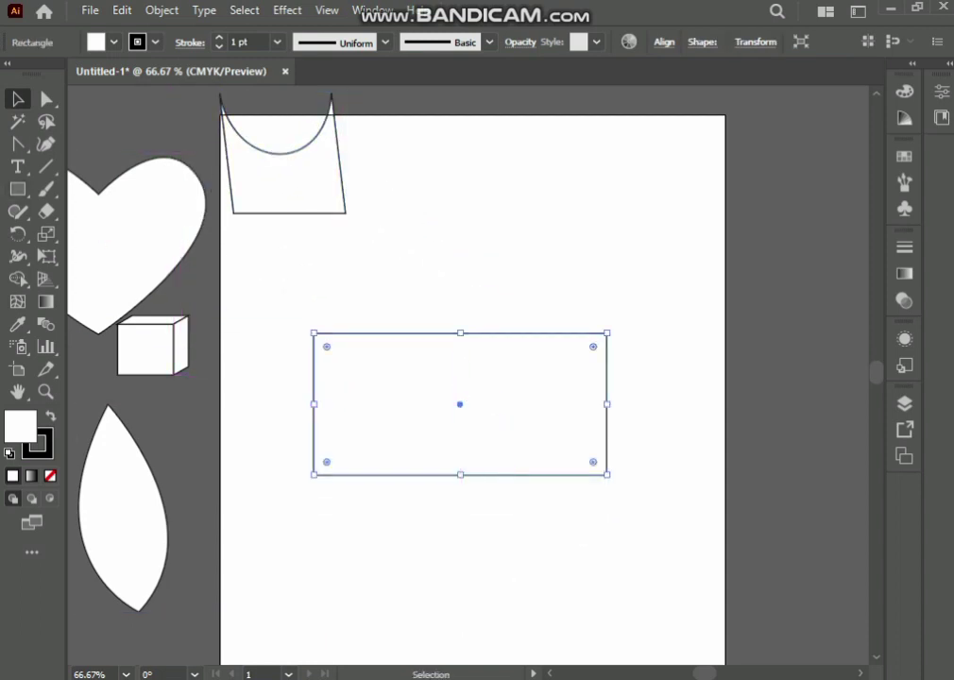
pyautogui.moveTo(314, 473); pyautogui.dragTo(438, 482)
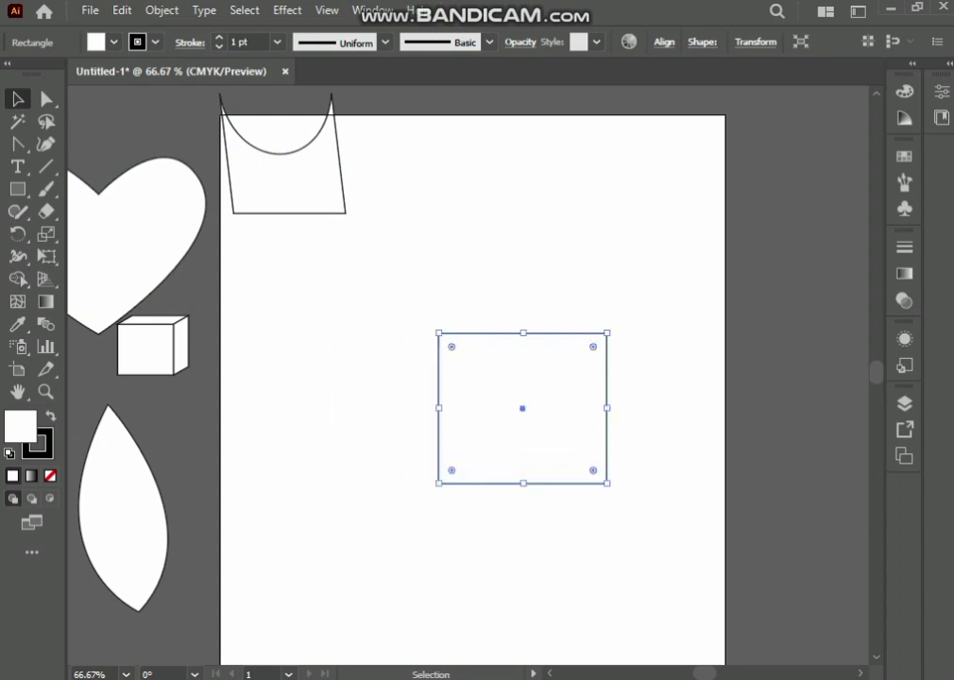
pyautogui.moveTo(523, 408); pyautogui.dragTo(482, 398)
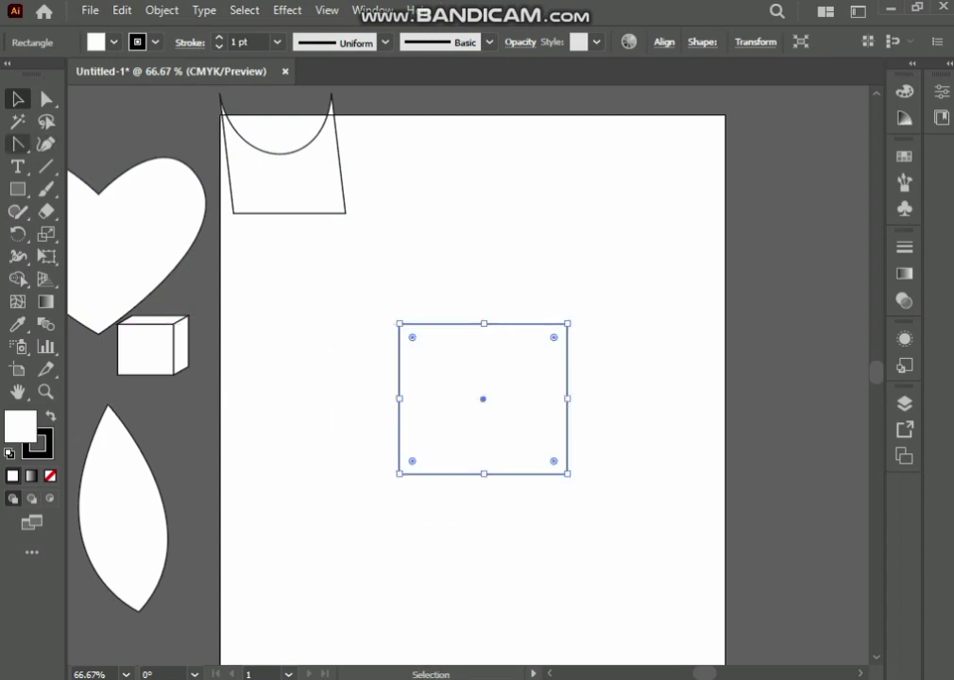
pyautogui.press('a')
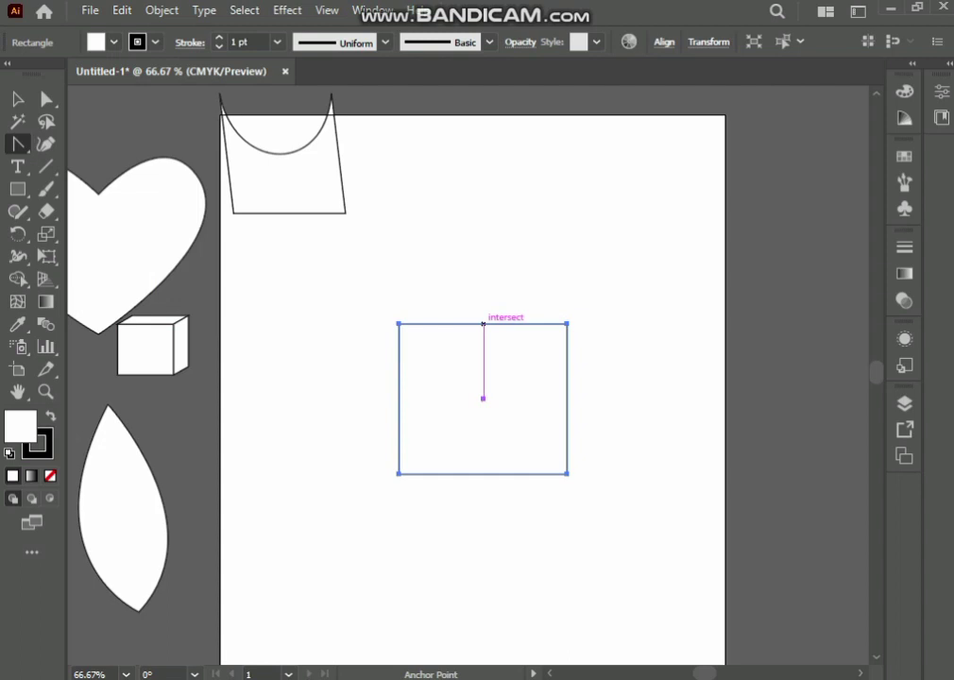
# Bend the square's top edge into an arch and delete its bottom-left anchor to open the path.
pyautogui.moveTo(482, 324)
pyautogui.mouseDown()
pyautogui.moveTo(484, 269)
pyautogui.moveTo(484, 283)
pyautogui.mouseUp()
pyautogui.moveTo(483, 294); pyautogui.dragTo(483, 260)
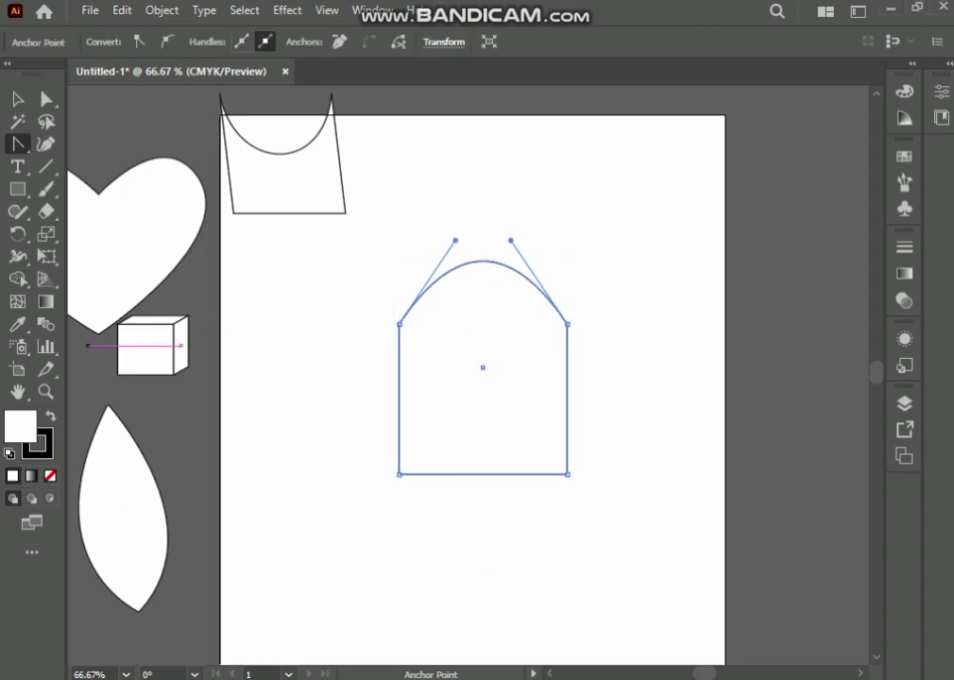
pyautogui.press('ctrl')
pyautogui.moveTo(366, 441); pyautogui.dragTo(580, 491)
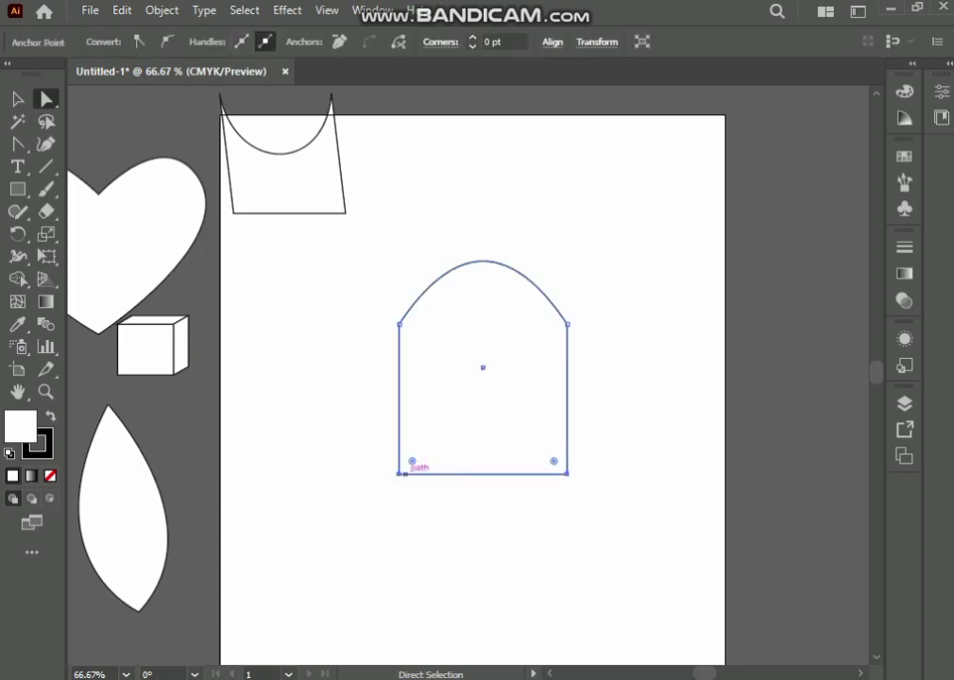
pyautogui.moveTo(367, 457); pyautogui.dragTo(434, 487)
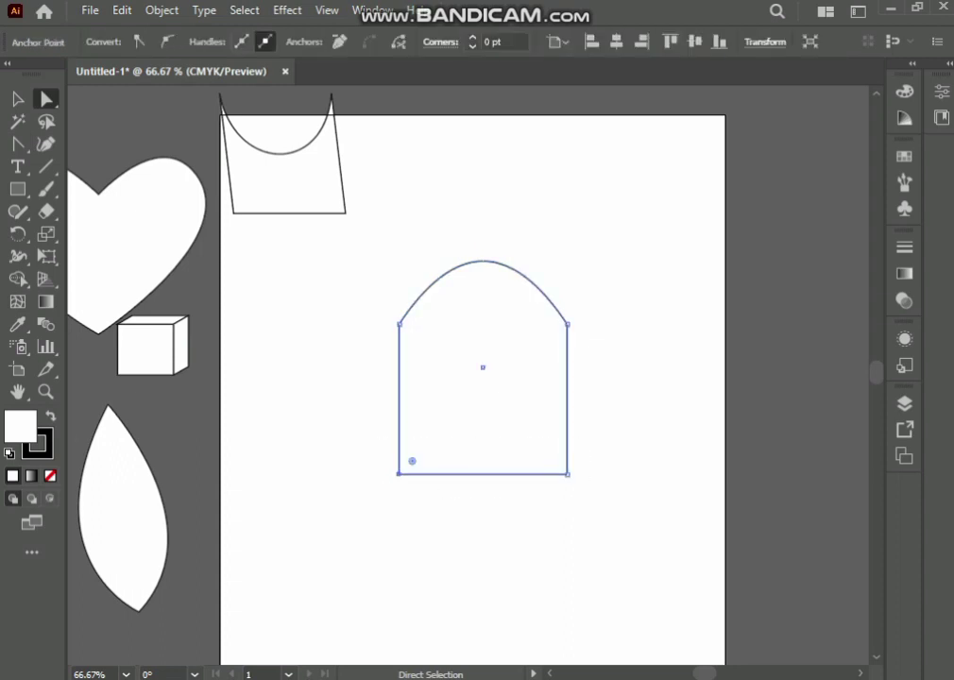
pyautogui.press('Delete')
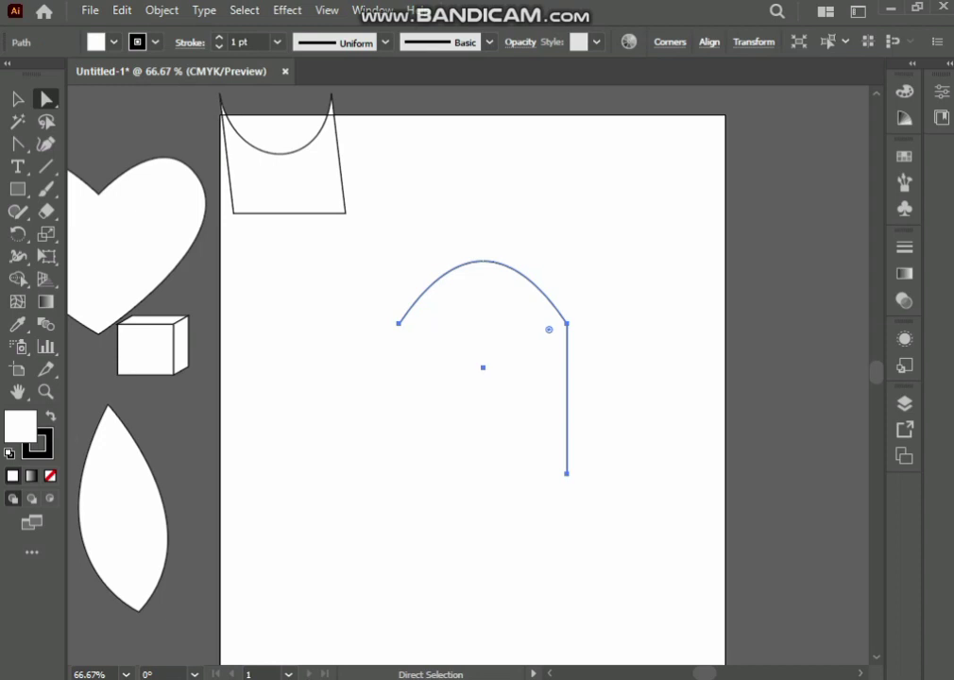
# Select the whole open arch path and delete it.
pyautogui.hotkey('ctrl', 'shift', 'a')
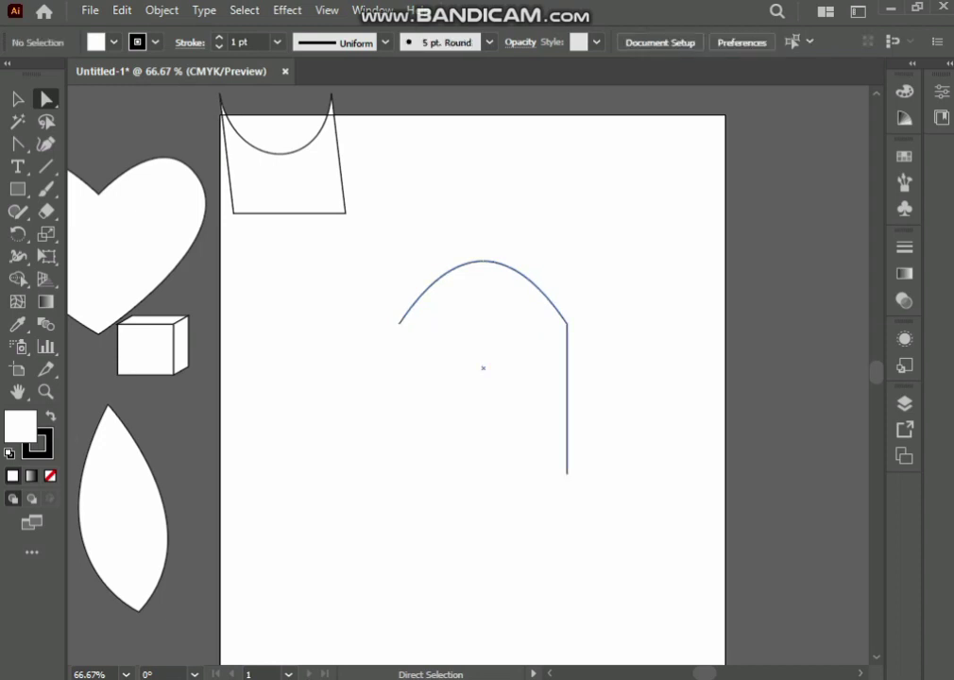
pyautogui.moveTo(445, 217); pyautogui.dragTo(571, 433)
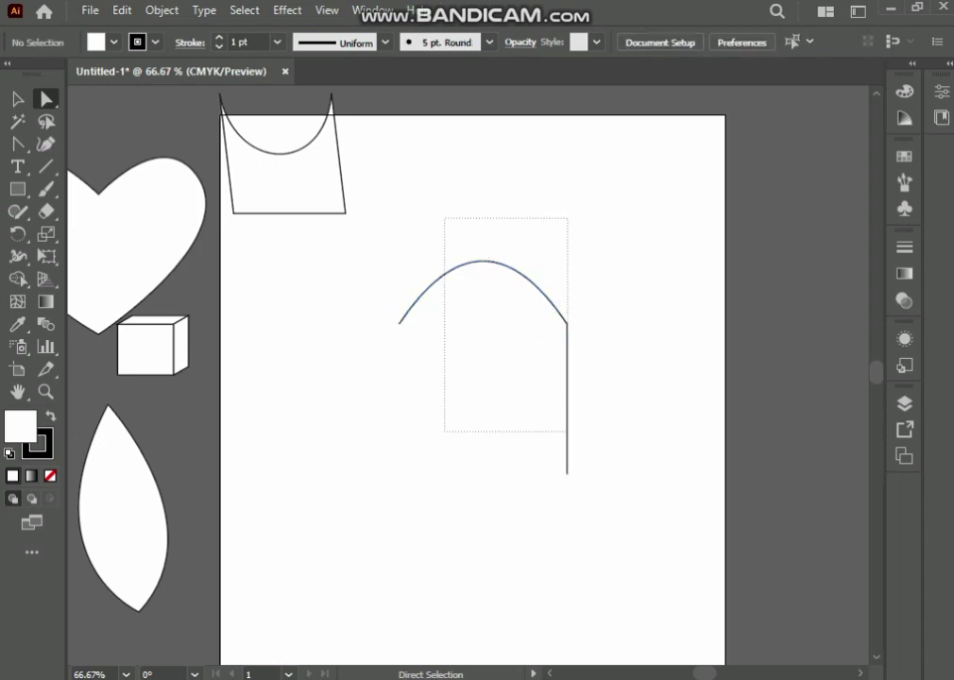
pyautogui.click(482, 367)
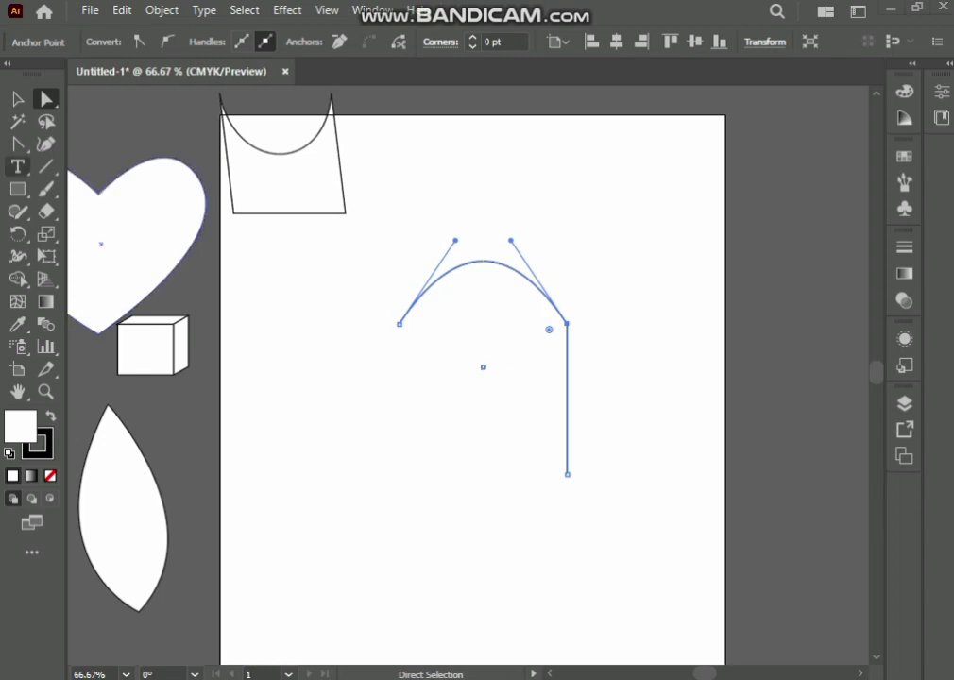
pyautogui.moveTo(387, 226); pyautogui.dragTo(593, 498)
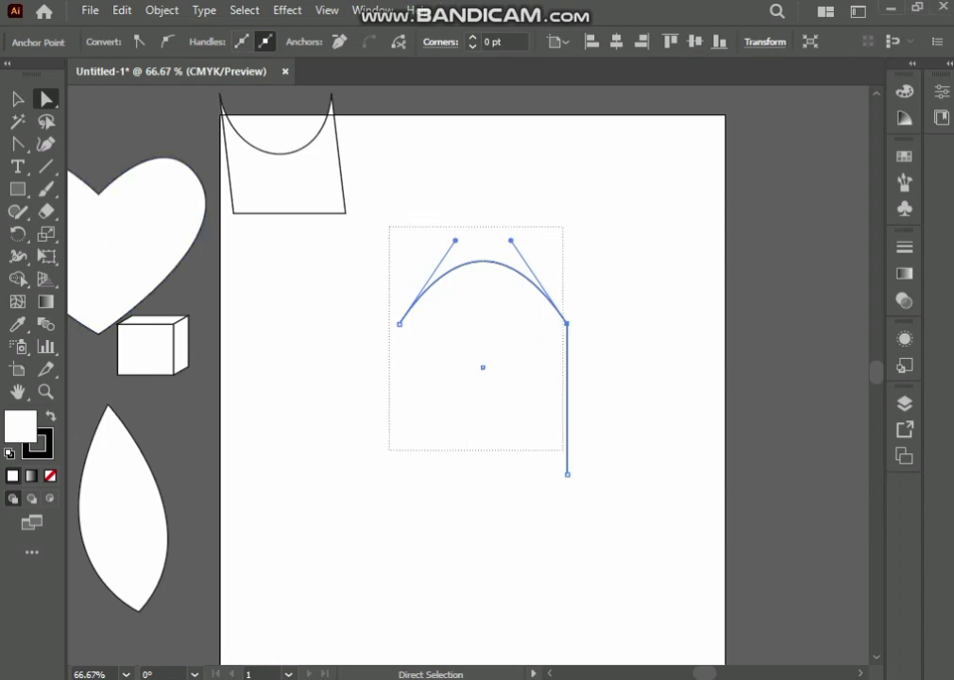
pyautogui.press('Delete')
pyautogui.click(18, 189)
# Draw a hexagon with the Polygon tool and move it to the artboard centre, keeping corners sharp.
pyautogui.rightClick(18, 189)
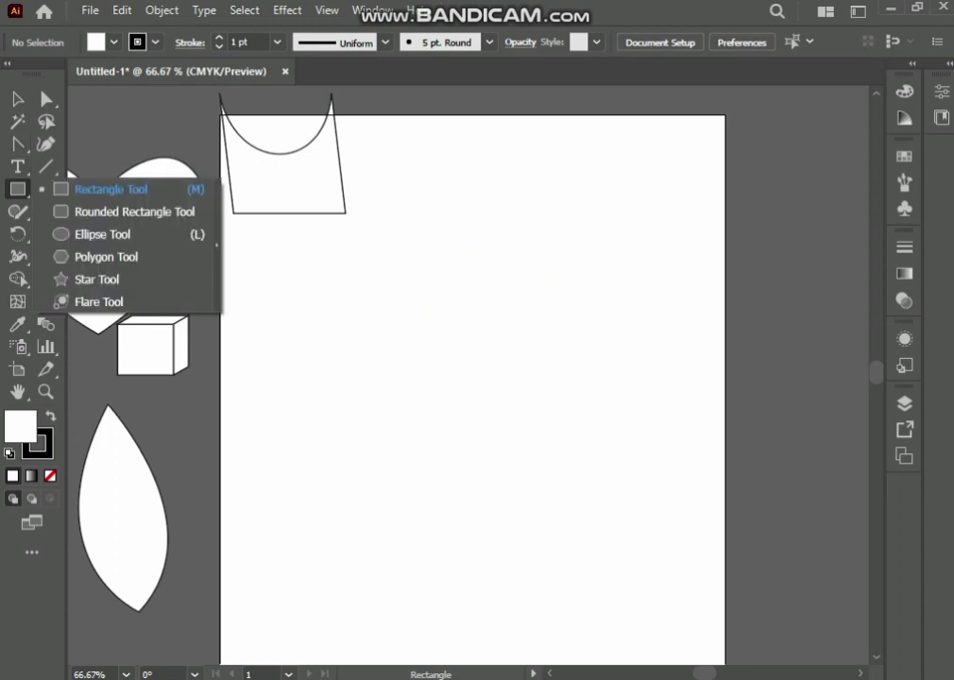
pyautogui.click(106, 257)
pyautogui.moveTo(392, 302)
pyautogui.mouseDown()
pyautogui.moveTo(489, 405)
pyautogui.moveTo(450, 403)
pyautogui.mouseUp()
pyautogui.press('v')
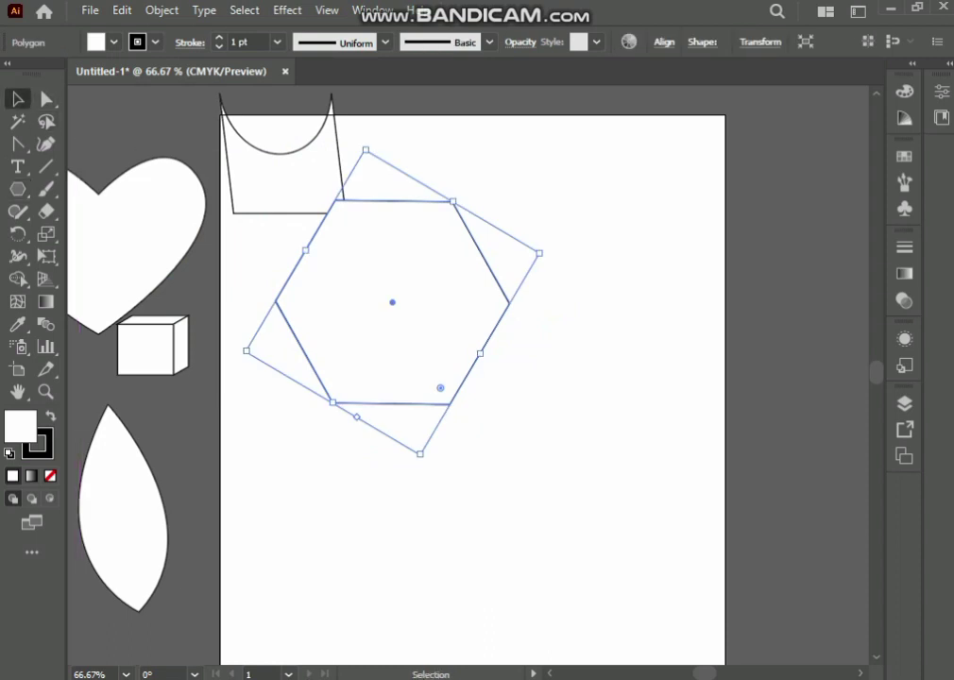
pyautogui.moveTo(416, 294); pyautogui.dragTo(515, 383)
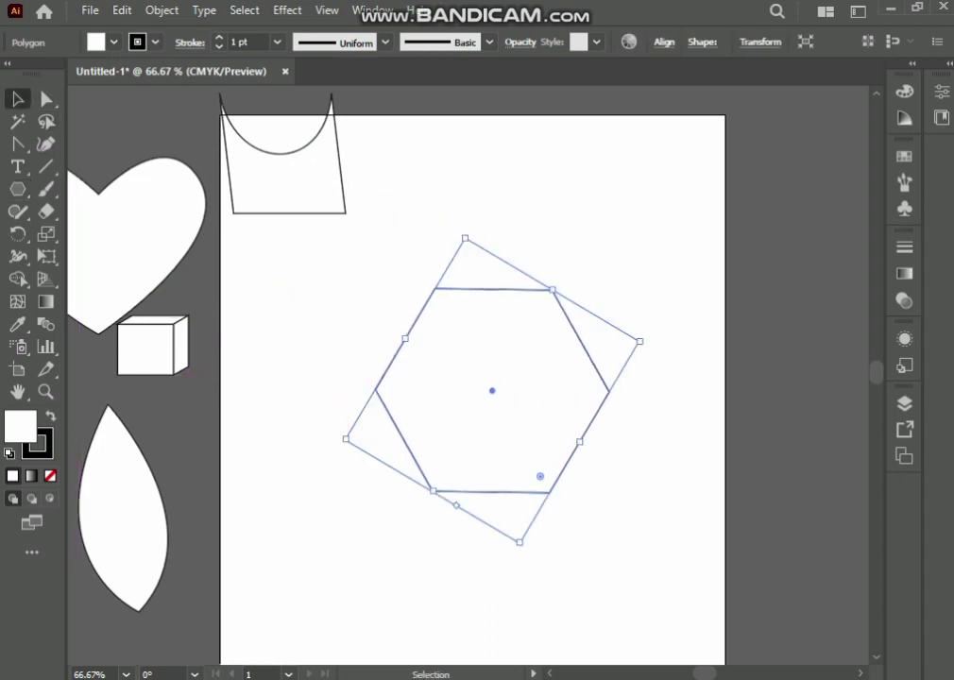
pyautogui.press('a')
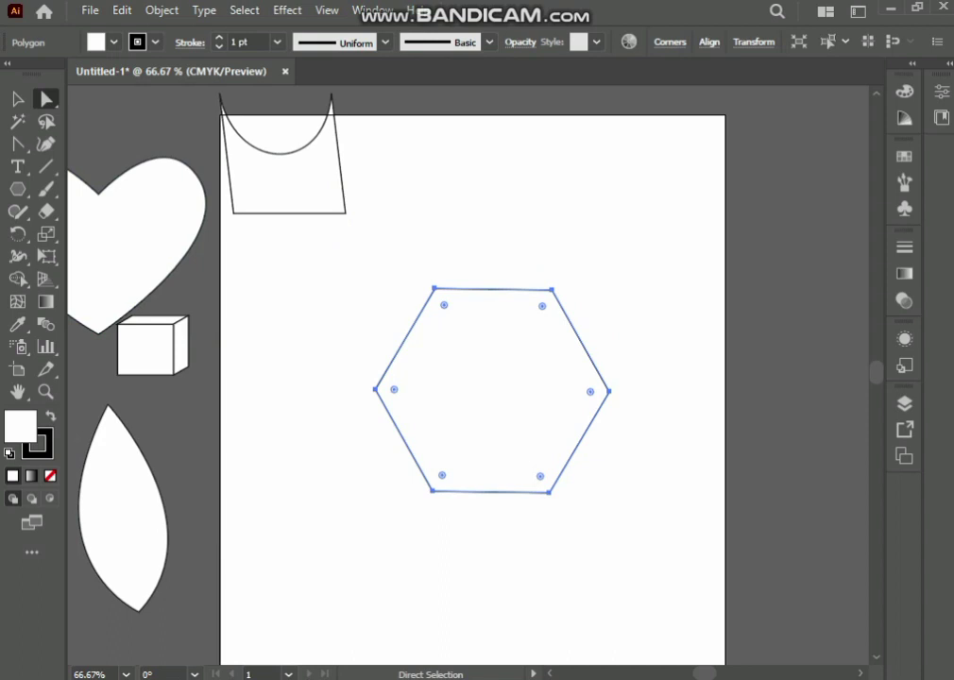
pyautogui.click(434, 288)
pyautogui.moveTo(444, 305)
pyautogui.mouseDown()
pyautogui.moveTo(558, 437)
pyautogui.moveTo(444, 305)
pyautogui.mouseUp()
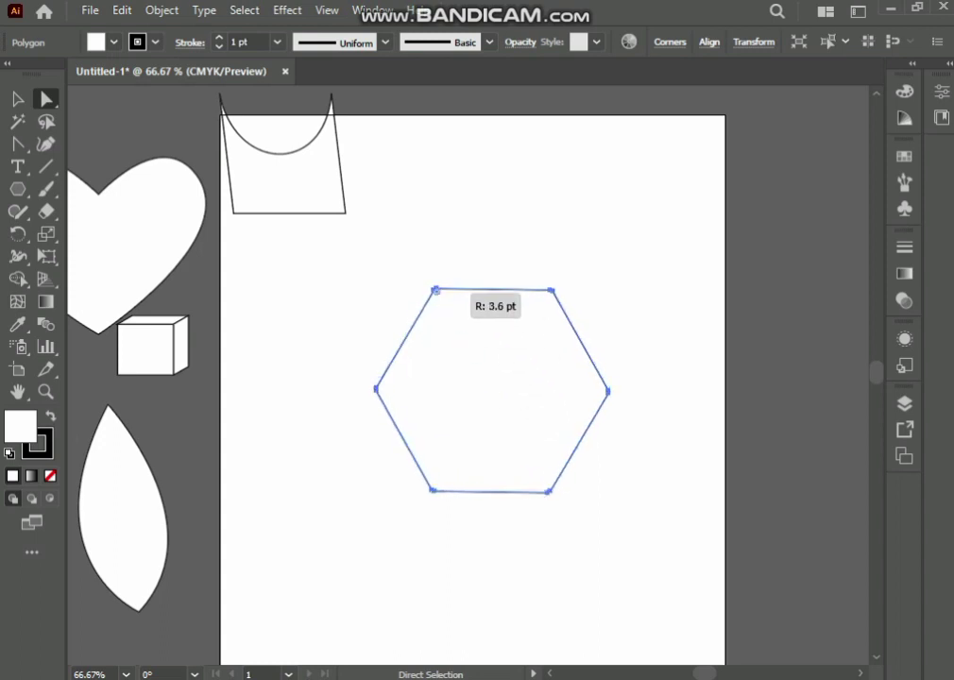
pyautogui.click(312, 307)
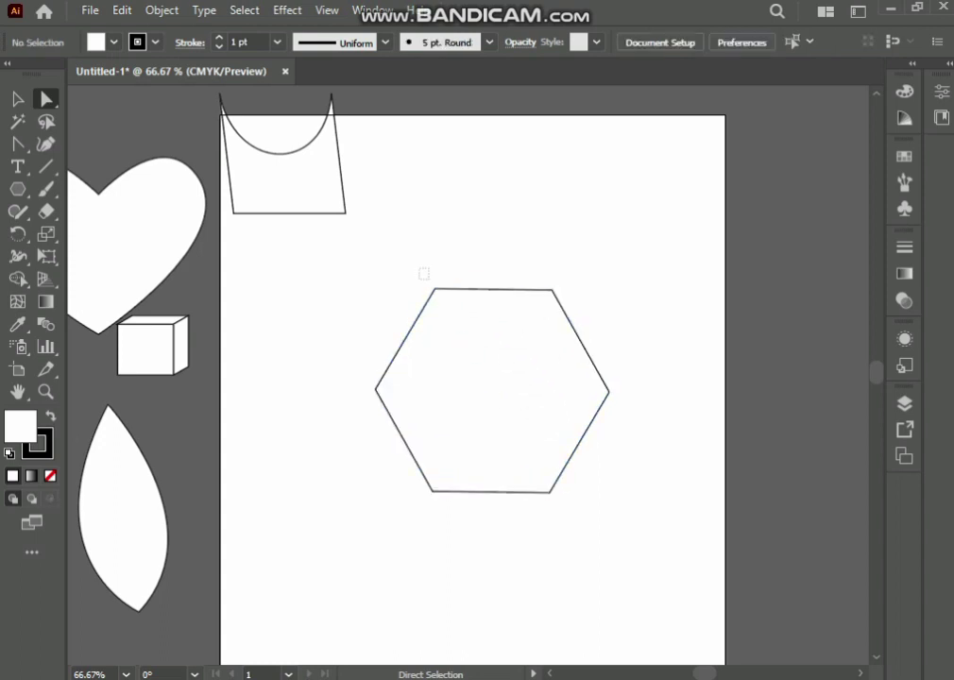
# Round the hexagon's top and bottom corner pairs into large arcs.
pyautogui.moveTo(421, 269); pyautogui.dragTo(567, 293)
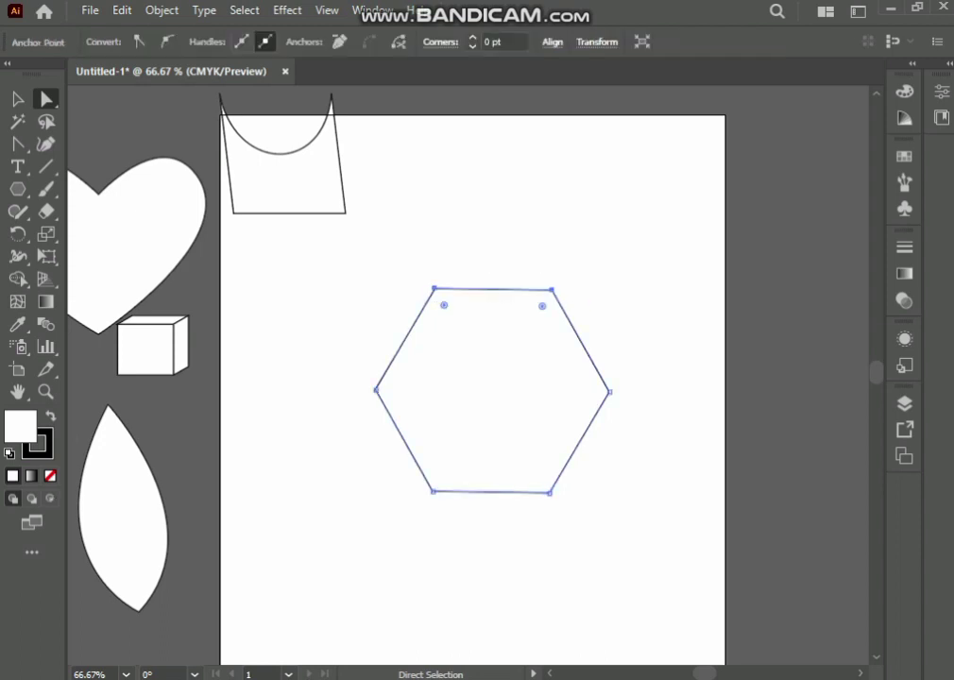
pyautogui.moveTo(443, 305); pyautogui.dragTo(491, 390)
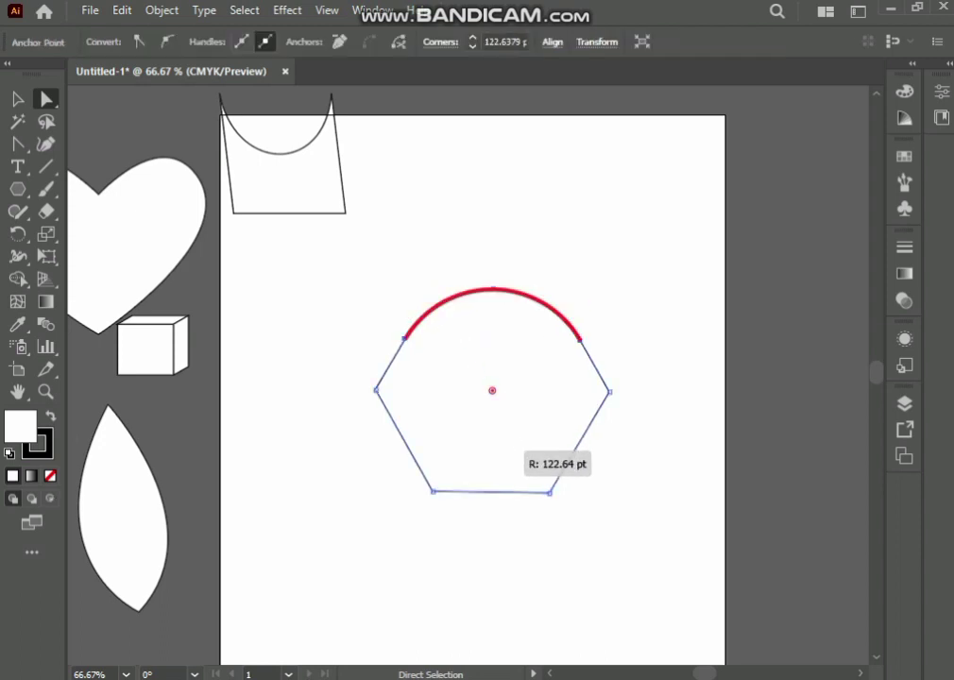
pyautogui.click(331, 264)
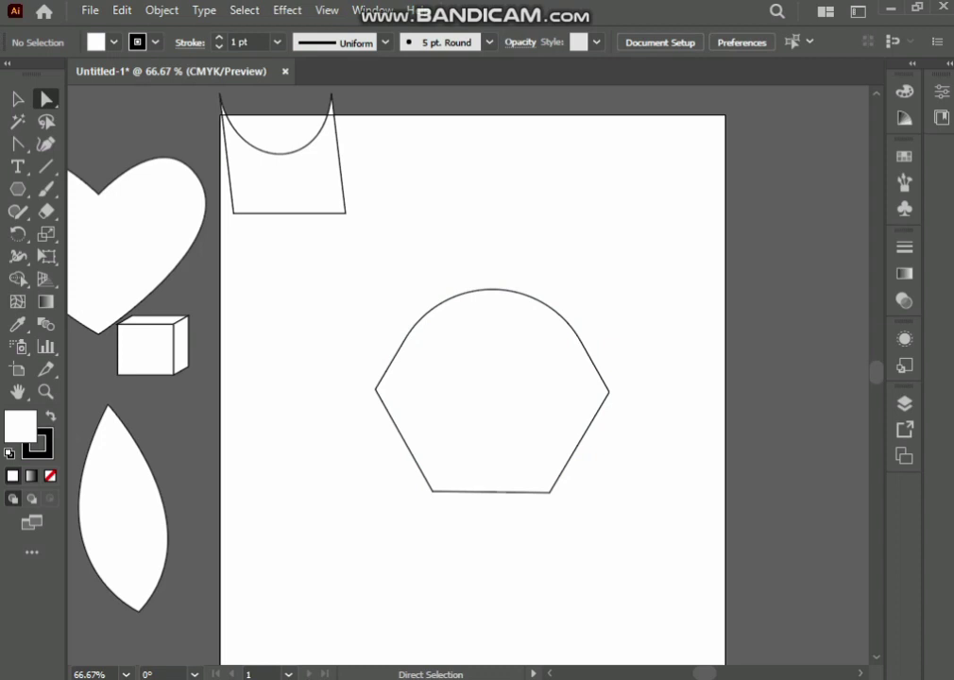
pyautogui.moveTo(569, 494)
pyautogui.mouseDown()
pyautogui.moveTo(405, 475)
pyautogui.moveTo(492, 388)
pyautogui.mouseUp()
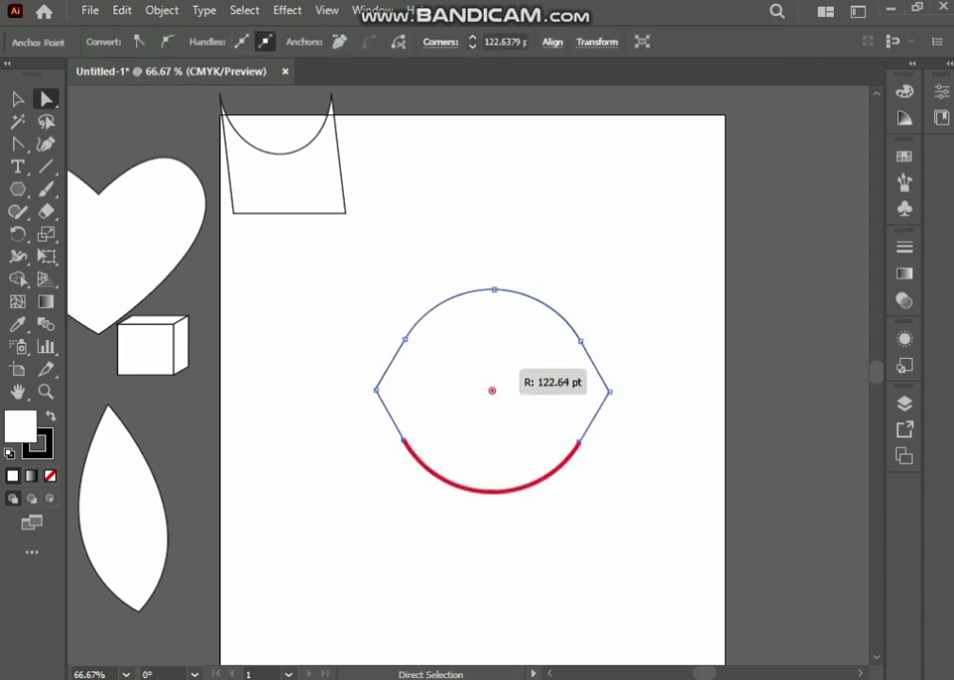
pyautogui.hotkey('ctrl', 'shift', 'a')
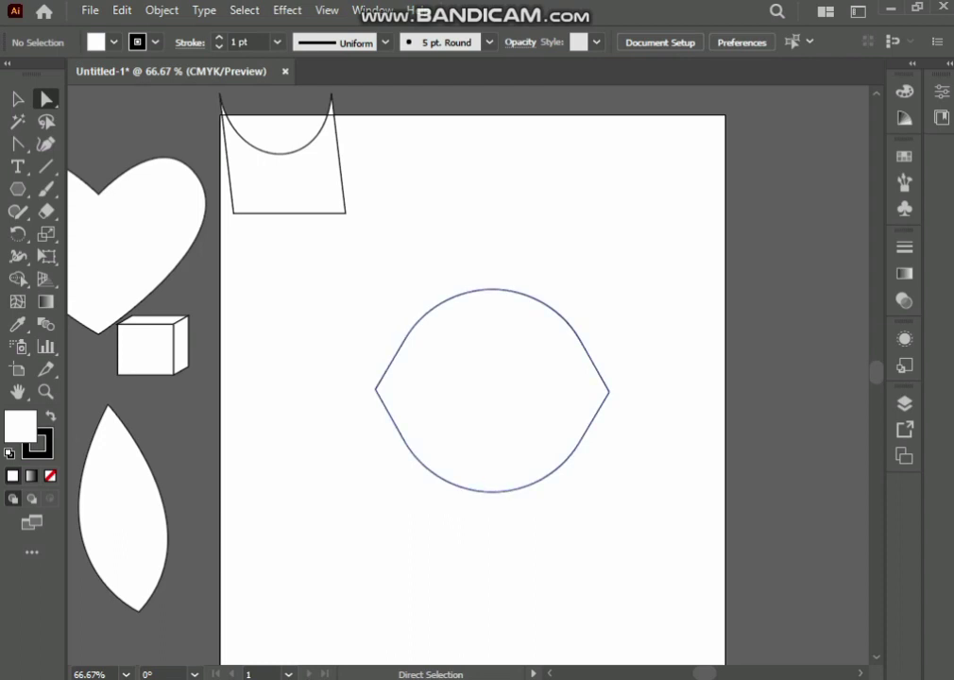
# Delete the hexagon's left corner anchor to open the path.
pyautogui.moveTo(337, 332); pyautogui.dragTo(397, 391)
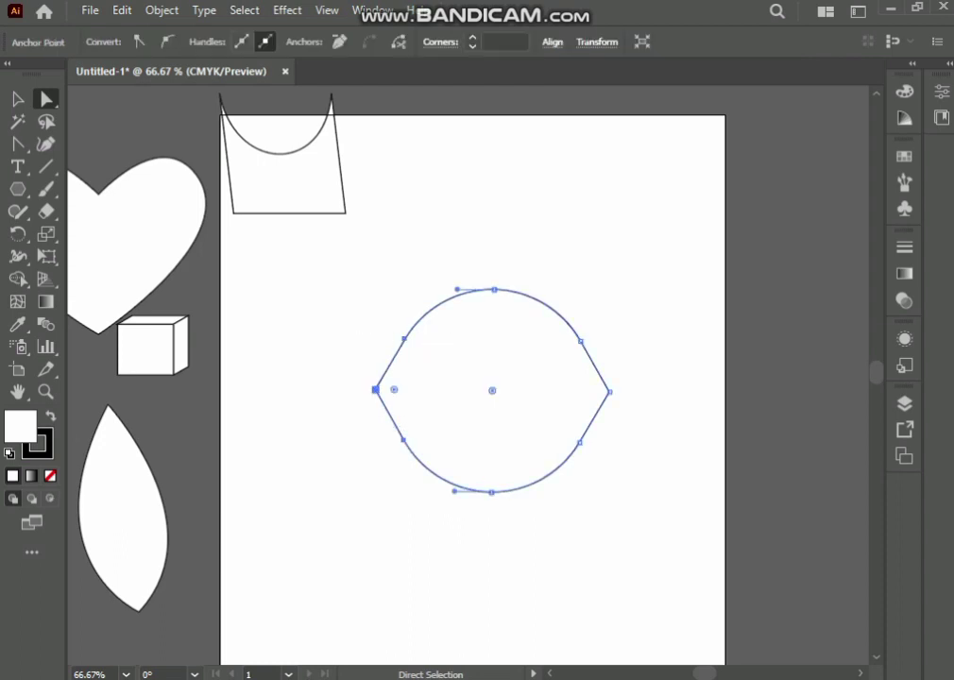
pyautogui.click(298, 307)
pyautogui.moveTo(288, 294); pyautogui.dragTo(314, 321)
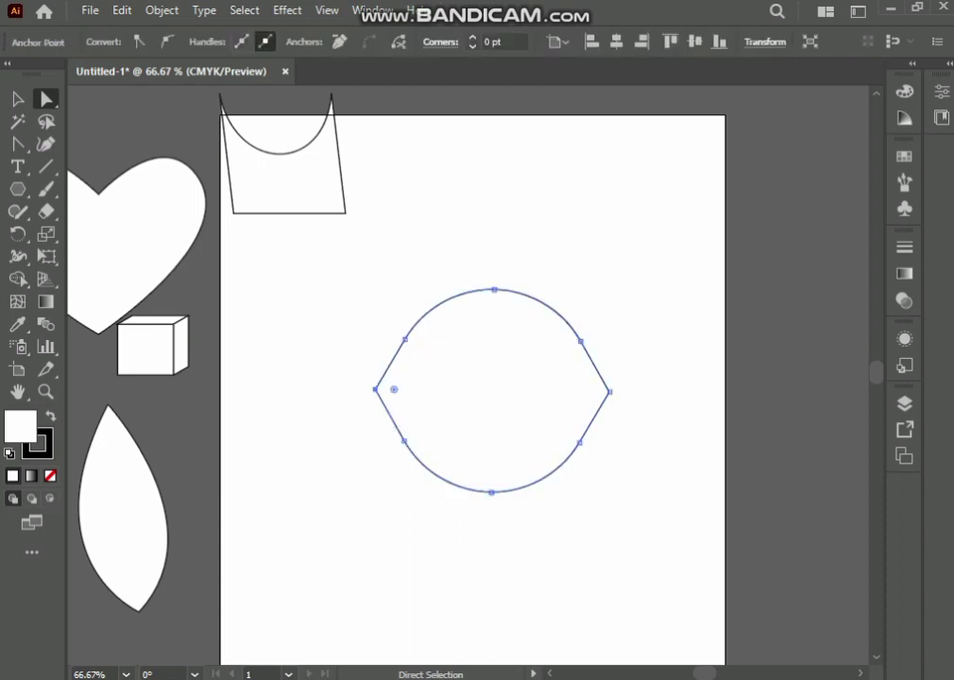
pyautogui.press('Delete')
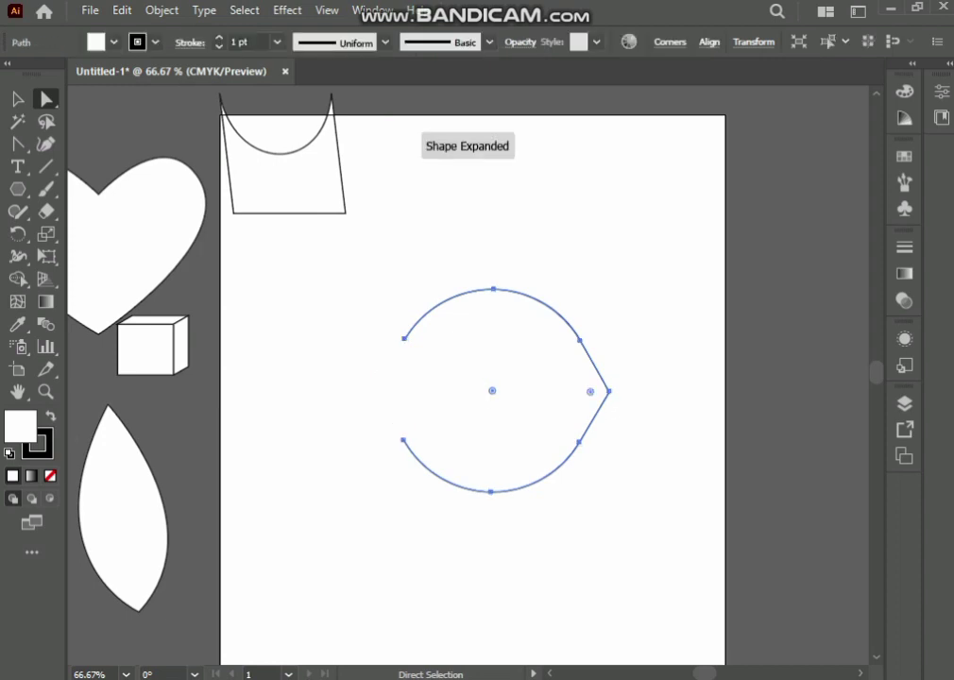
pyautogui.hotkey('ctrl', 'shift', 'a')
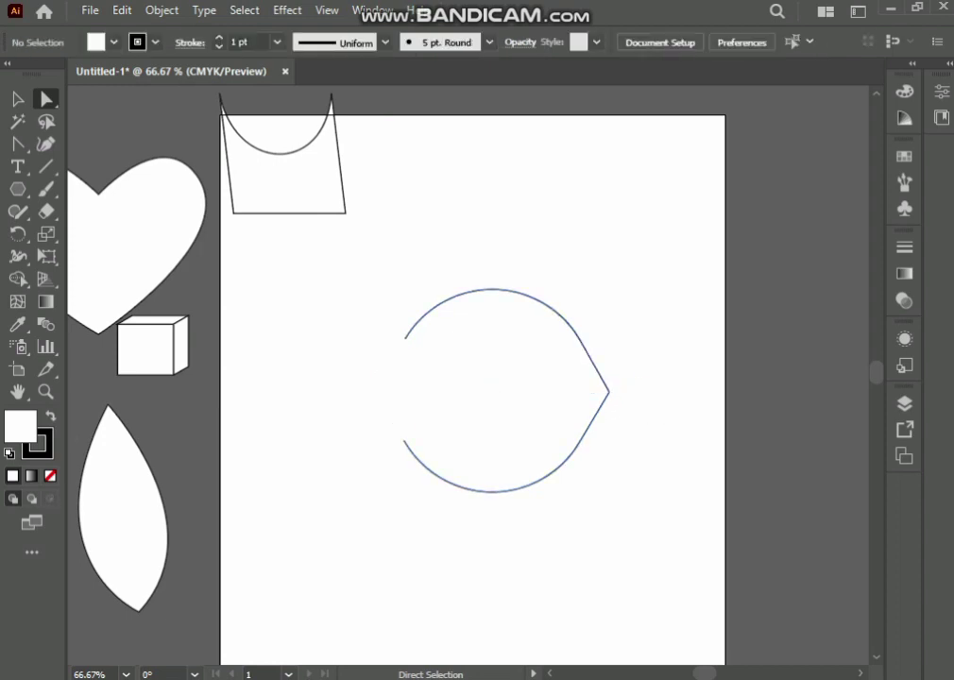
# Rotate the open rounded path about 90° clockwise, then remove it.
pyautogui.click(491, 290)
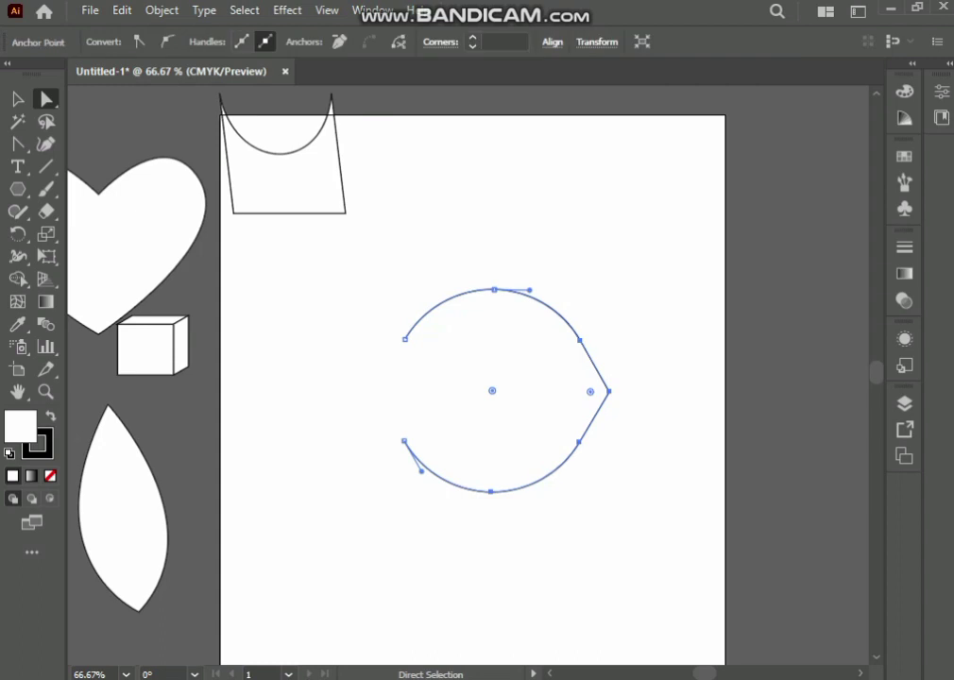
pyautogui.press('v')
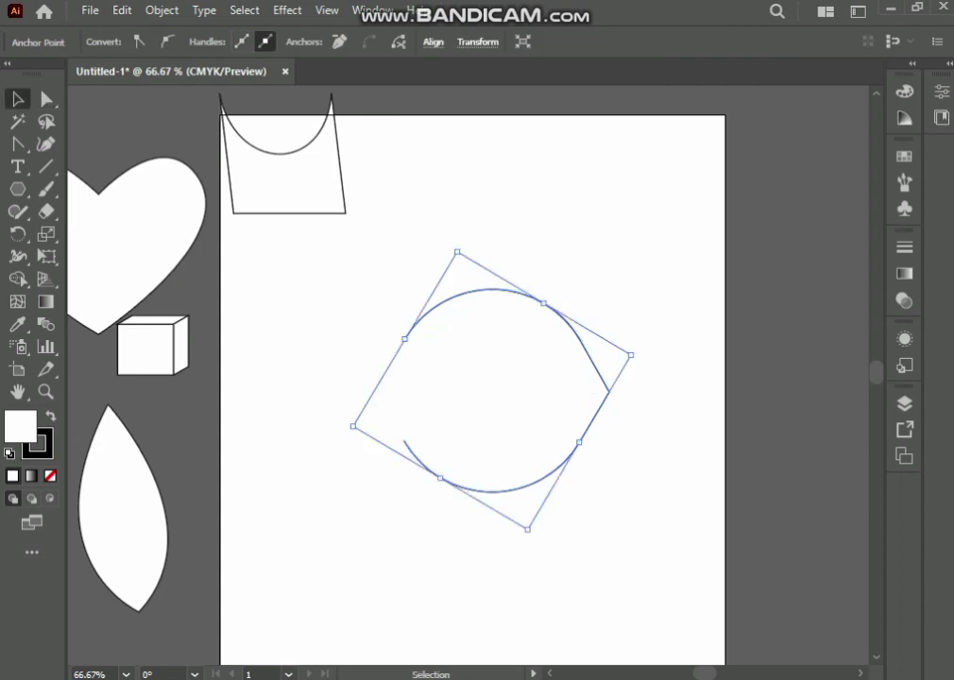
pyautogui.moveTo(631, 357); pyautogui.dragTo(609, 614)
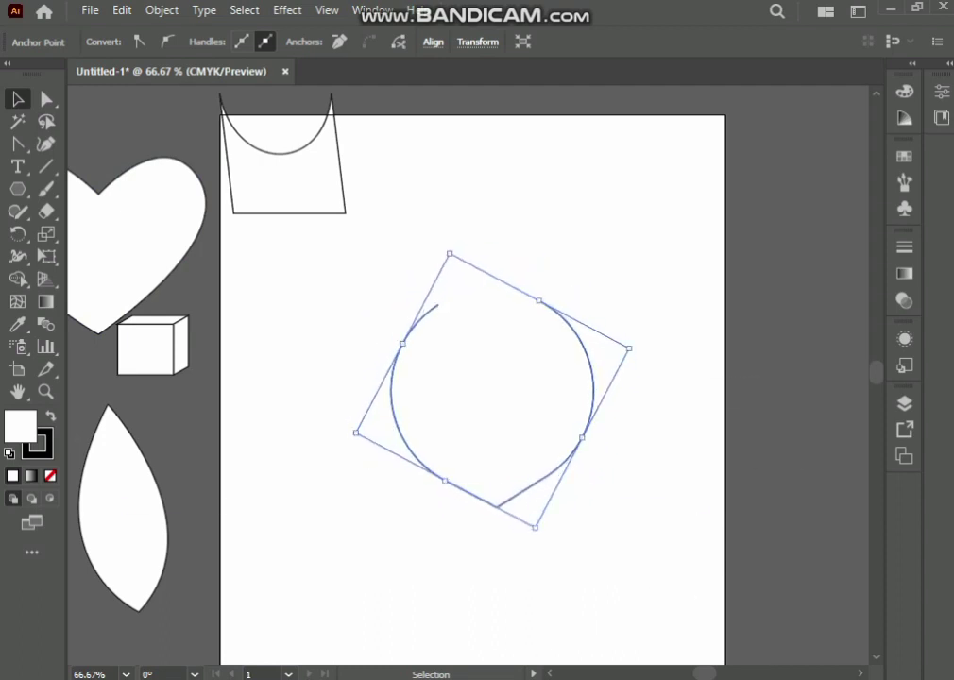
pyautogui.hotkey('ctrl', 'shift', 'a')
pyautogui.hotkey('ctrl', 'z')
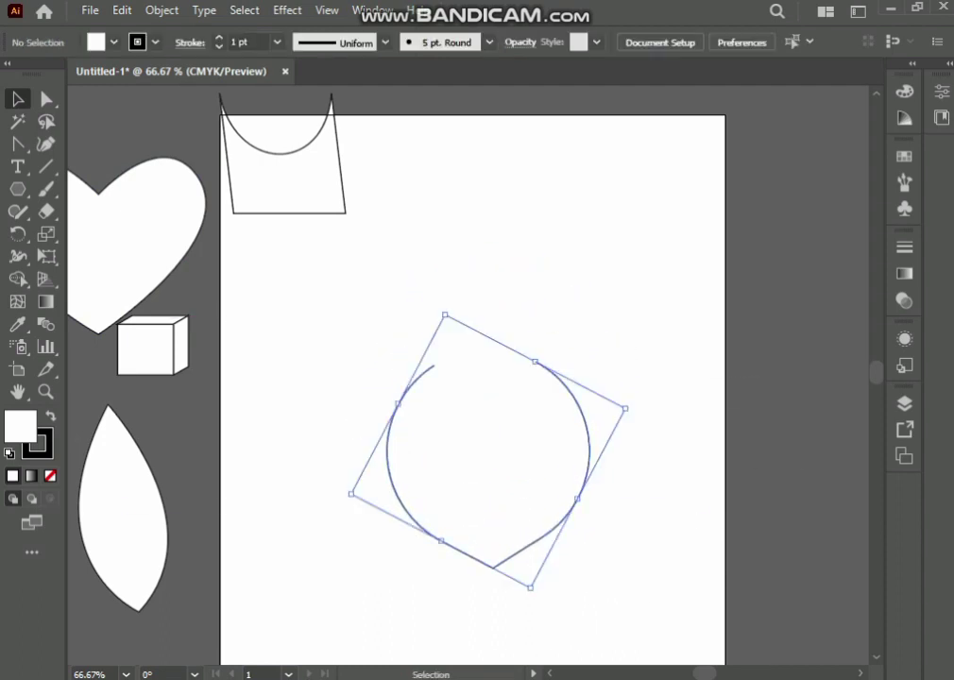
pyautogui.hotkey('ctrl', 'z')
pyautogui.hotkey('ctrl', 'shift', 'z')
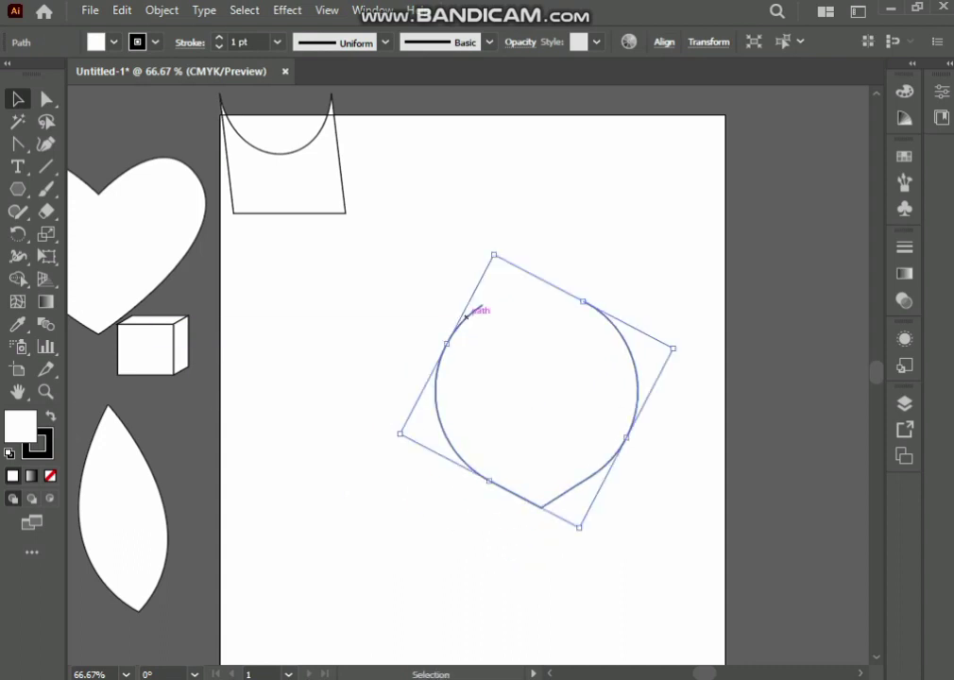
pyautogui.hotkey('ctrl', 'z')
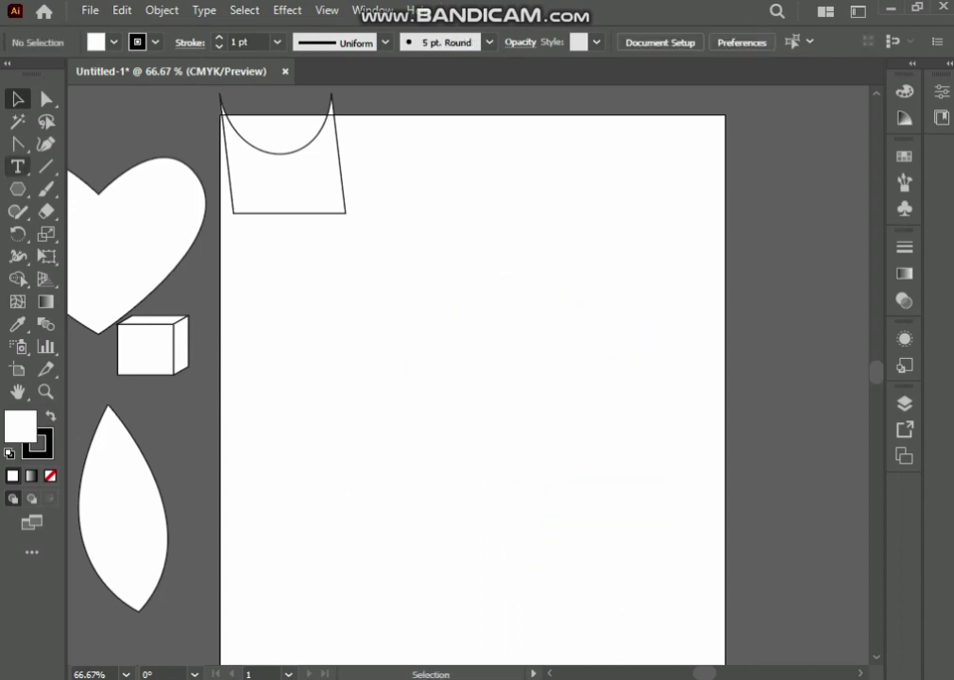
# Draw a rectangle mid-artboard and fill it red.
pyautogui.click(17, 187)
pyautogui.rightClick(17, 188)
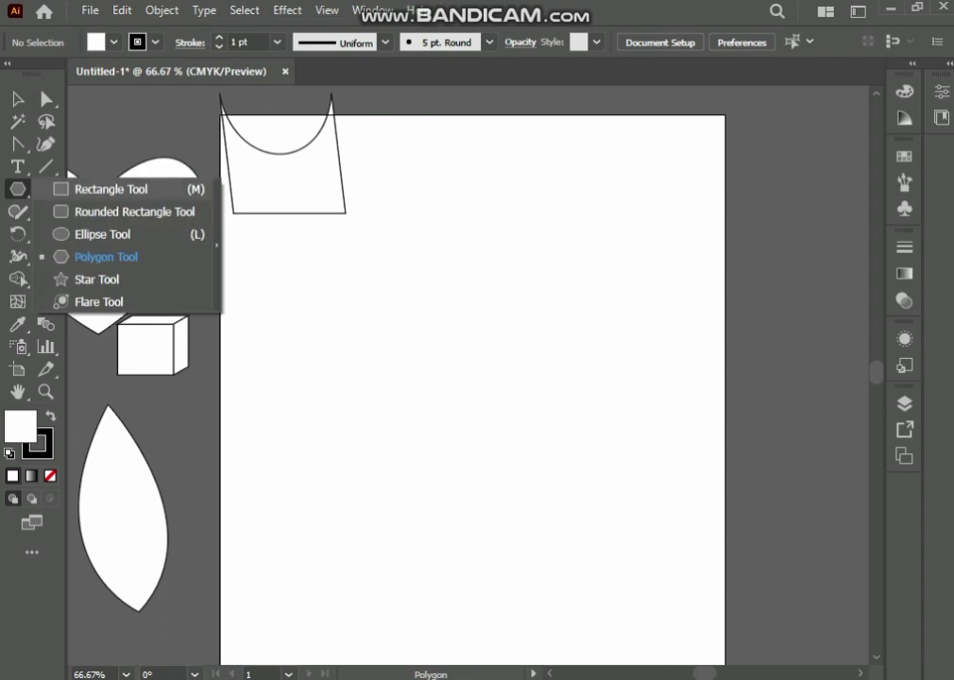
pyautogui.click(85, 189)
pyautogui.moveTo(324, 299)
pyautogui.mouseDown()
pyautogui.moveTo(400, 418)
pyautogui.moveTo(472, 458)
pyautogui.mouseUp()
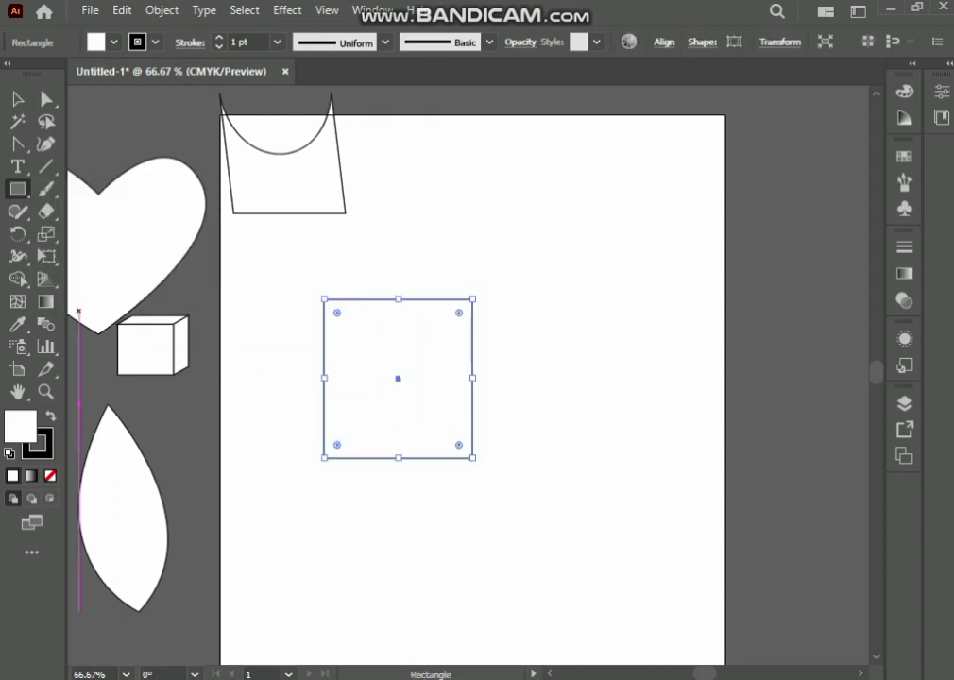
pyautogui.doubleClick(20, 426)
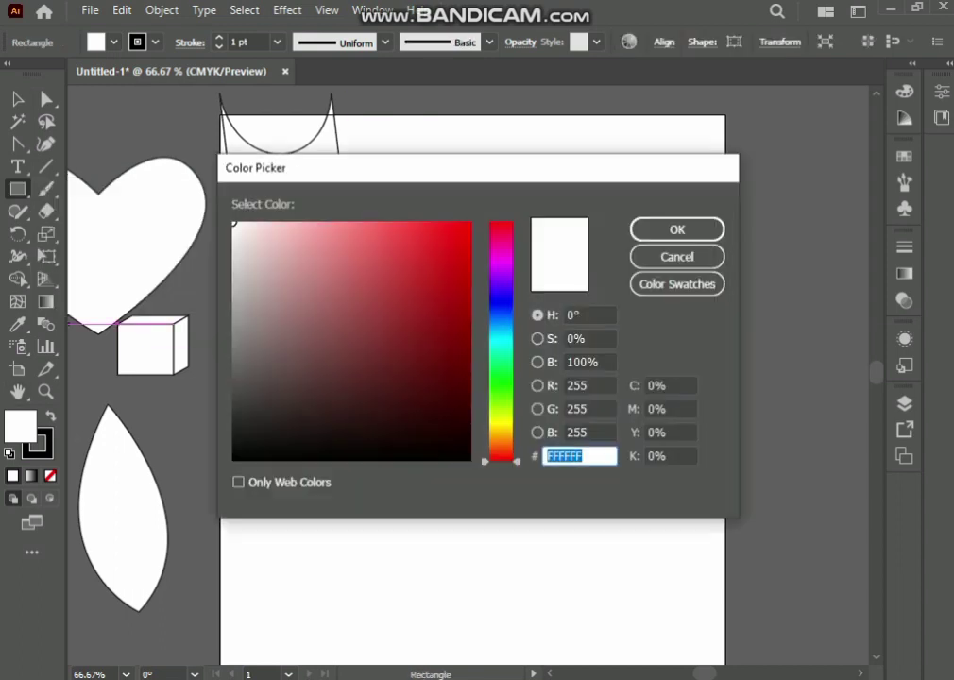
pyautogui.moveTo(434, 225); pyautogui.dragTo(468, 220)
pyautogui.press('Return')
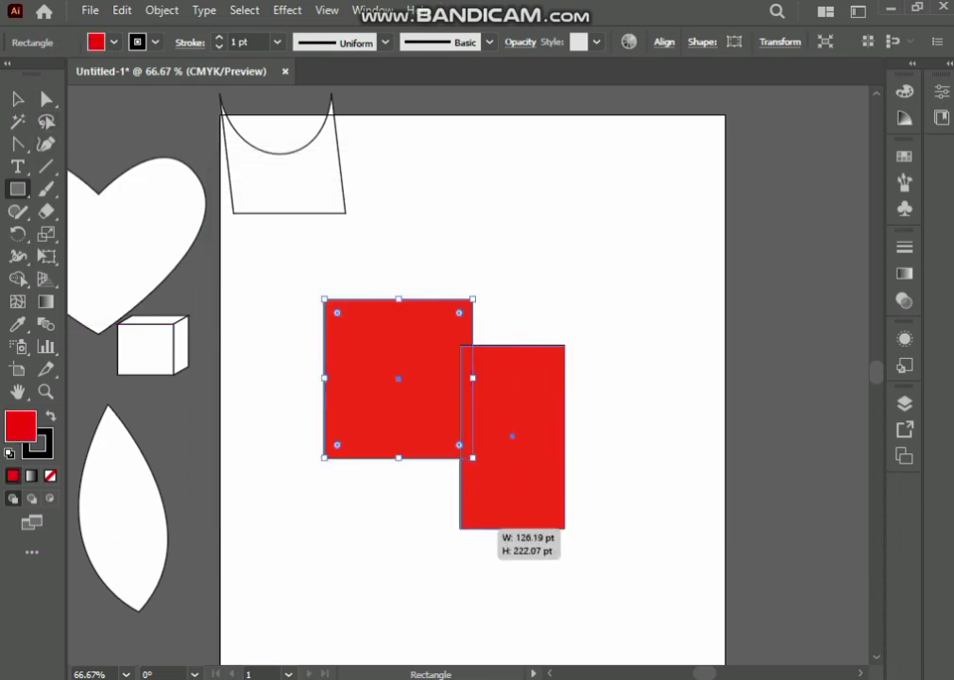
# Draw two more overlapping rectangles filled 00CAF9 cyan and F7E500 yellow.
pyautogui.moveTo(564, 346); pyautogui.dragTo(375, 516)
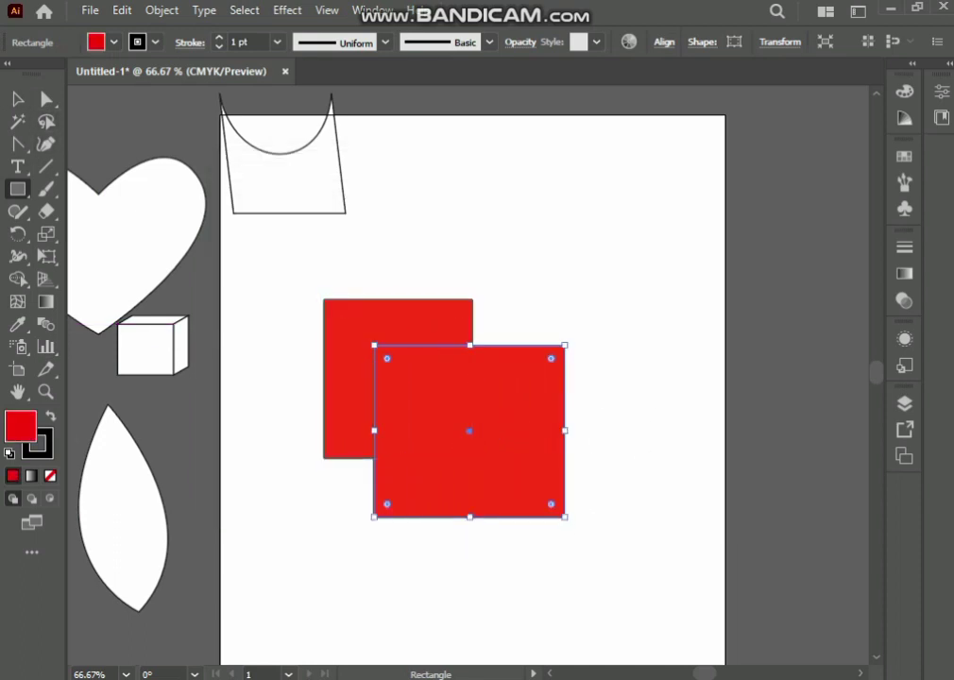
pyautogui.doubleClick(20, 426)
pyautogui.write('00CAF9')
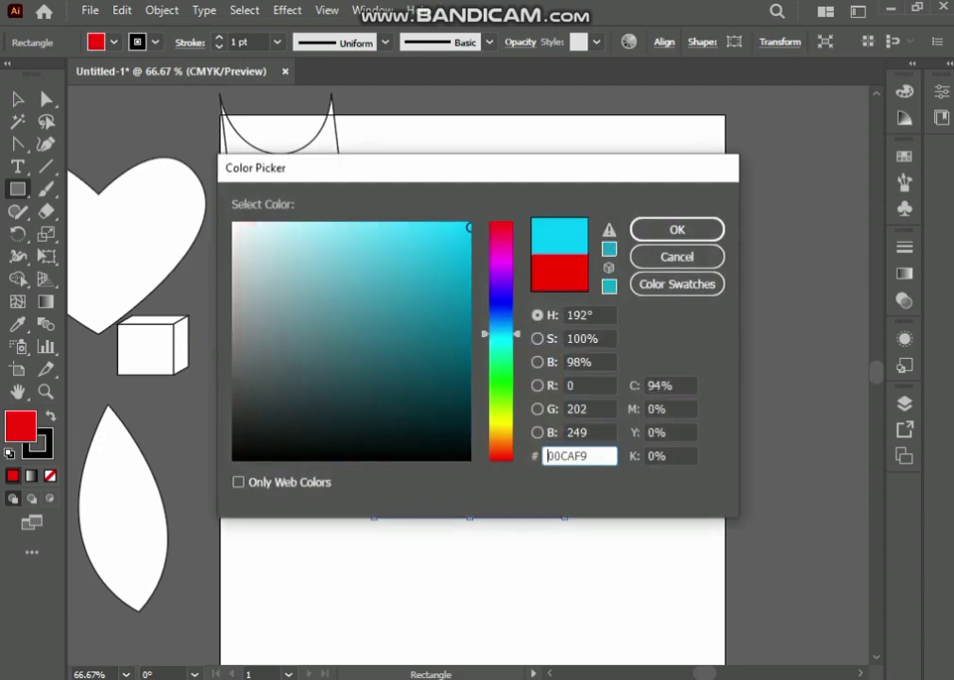
pyautogui.press('Return')
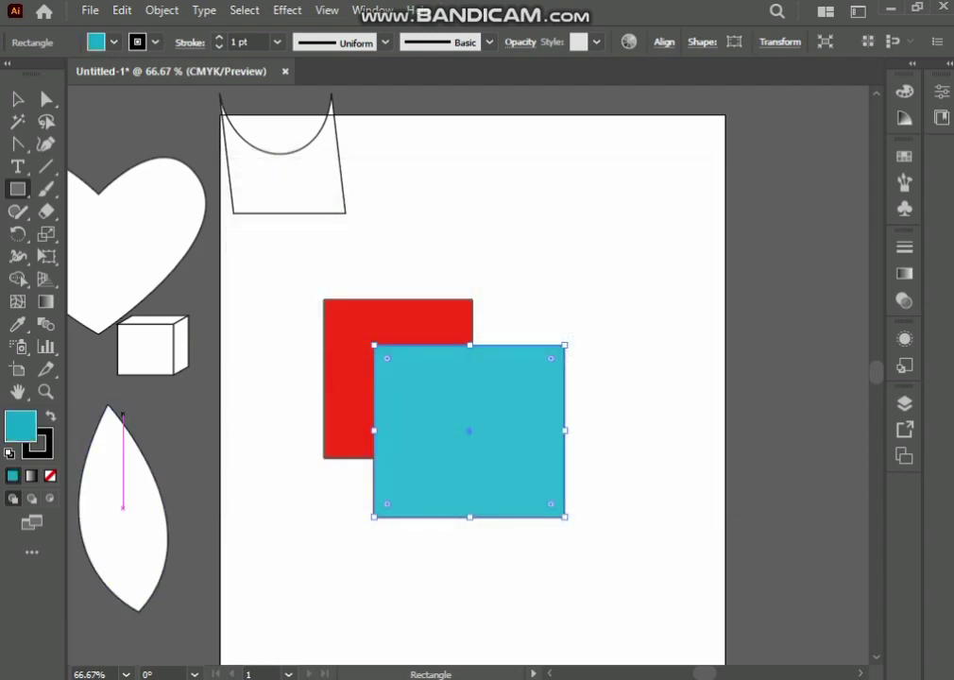
pyautogui.moveTo(369, 267); pyautogui.dragTo(594, 431)
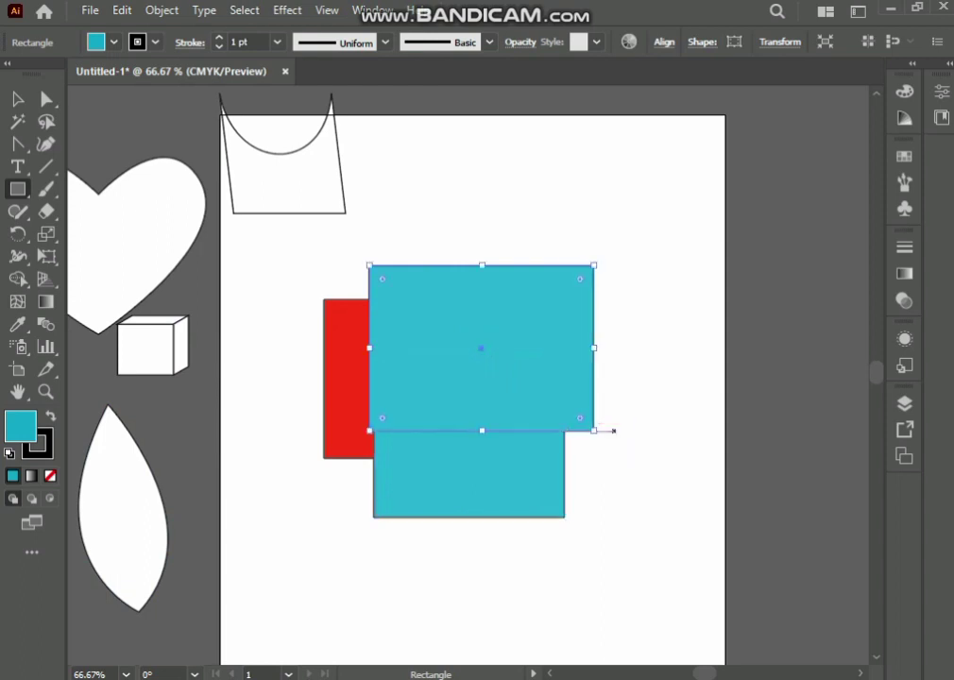
pyautogui.doubleClick(20, 426)
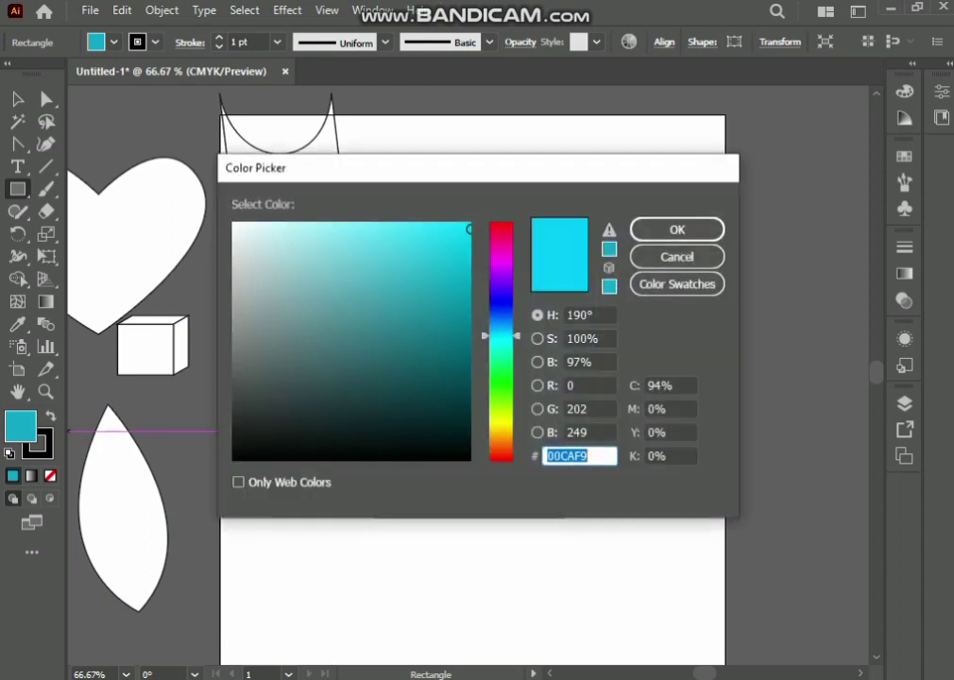
pyautogui.write('F7E500')
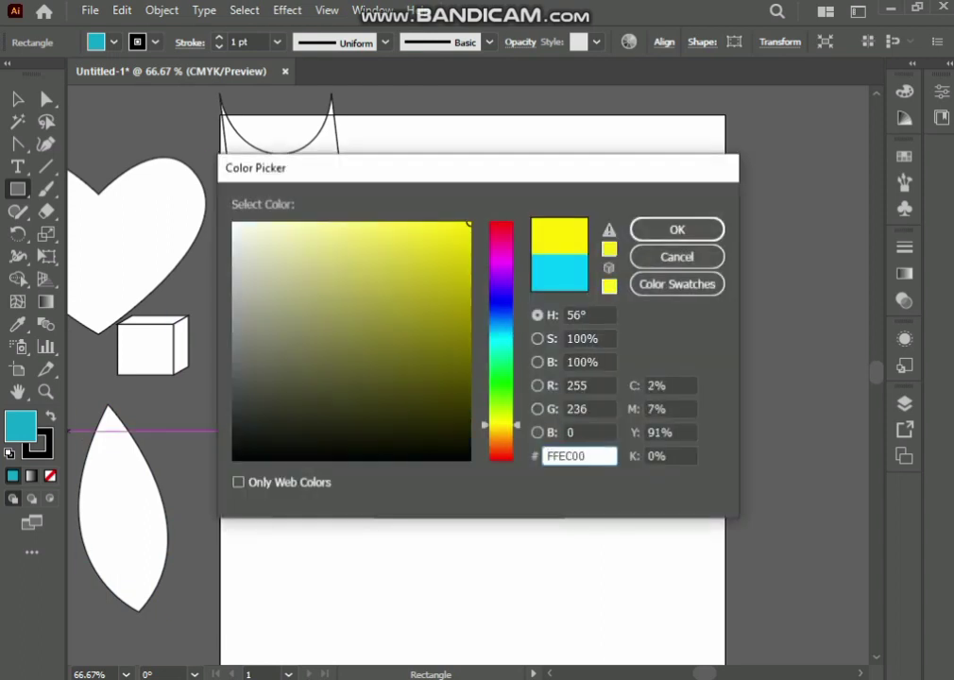
pyautogui.press('Return')
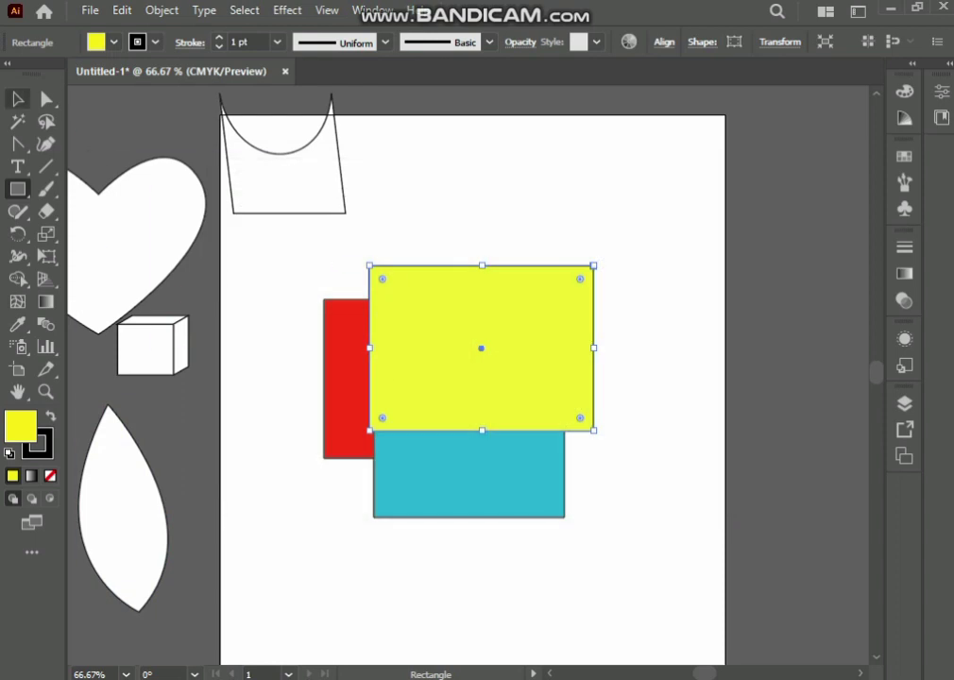
# Drag the cyan, yellow and red rectangles into a stepped vertical stack.
pyautogui.press('v')
pyautogui.moveTo(346, 245)
pyautogui.mouseDown()
pyautogui.moveTo(529, 401)
pyautogui.moveTo(529, 444)
pyautogui.mouseUp()
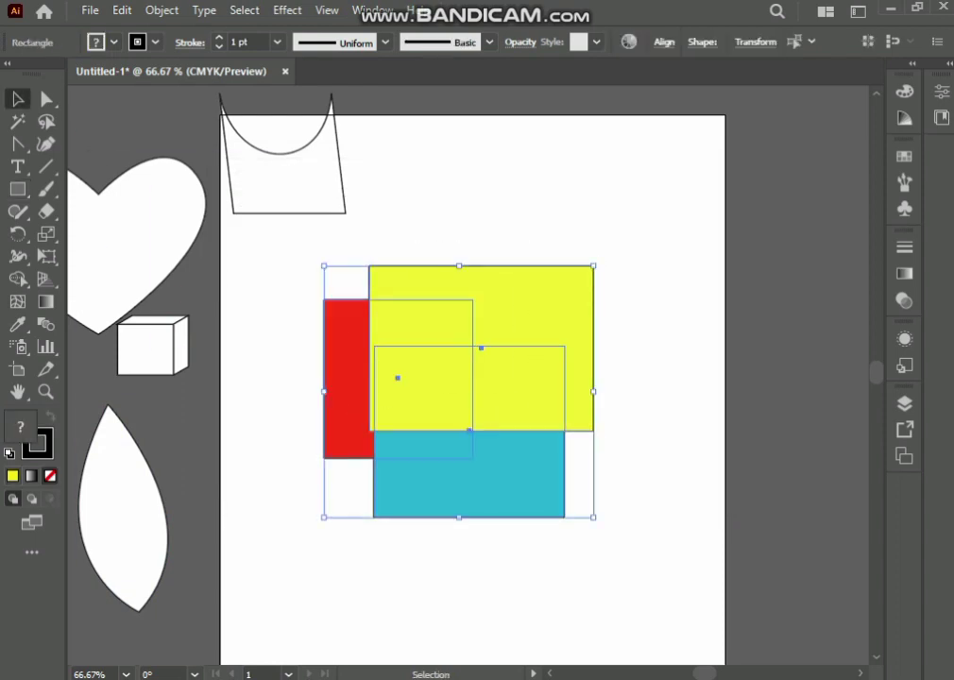
pyautogui.moveTo(469, 431); pyautogui.dragTo(423, 440)
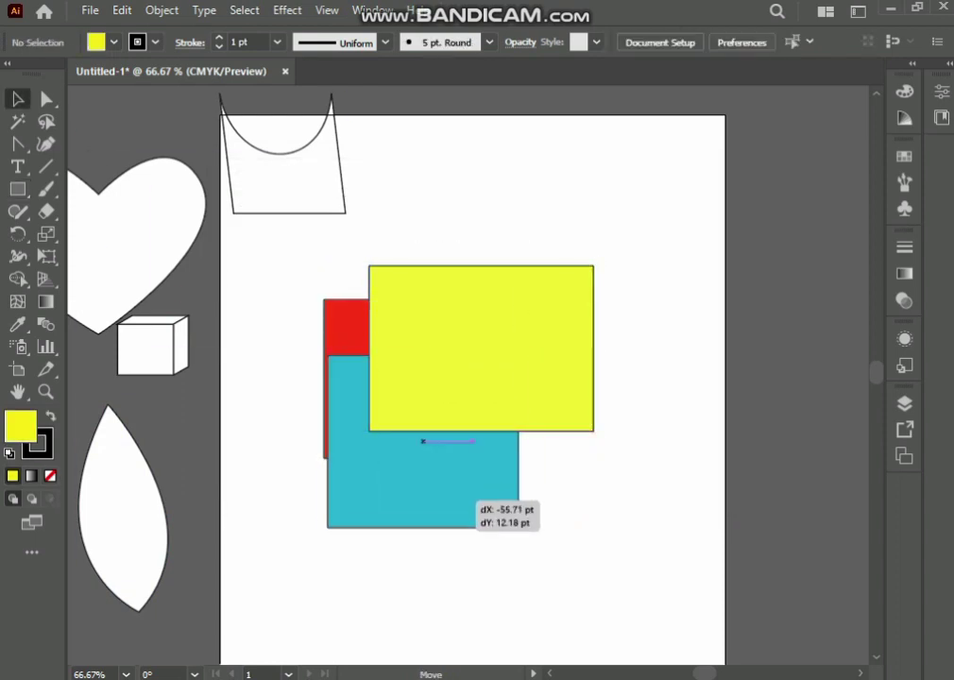
pyautogui.moveTo(480, 265); pyautogui.dragTo(445, 379)
pyautogui.moveTo(398, 355); pyautogui.dragTo(439, 346)
pyautogui.moveTo(445, 461); pyautogui.dragTo(441, 461)
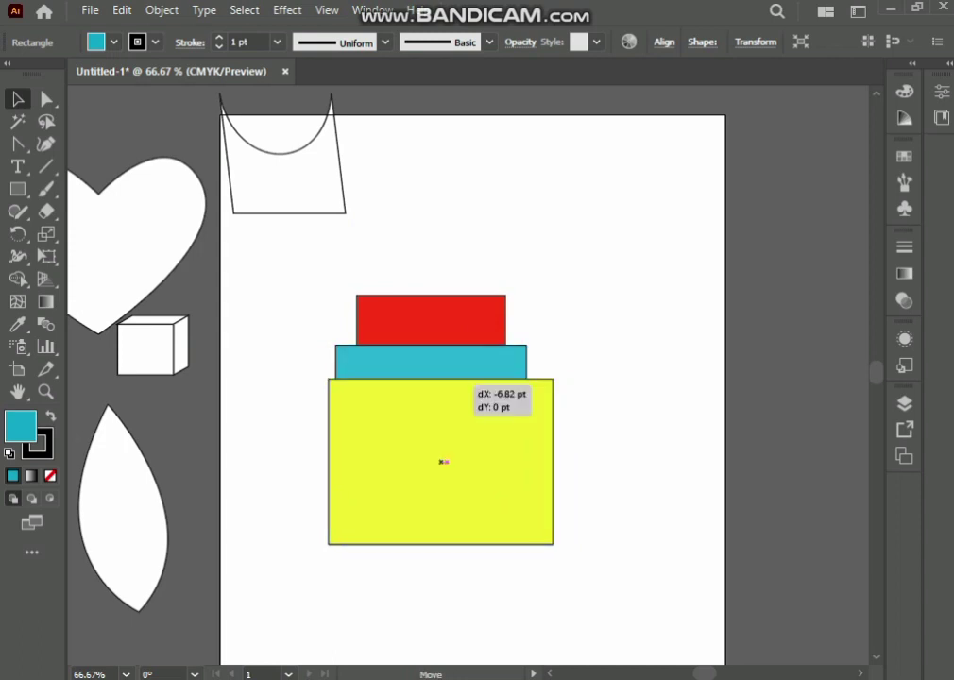
pyautogui.click(316, 280)
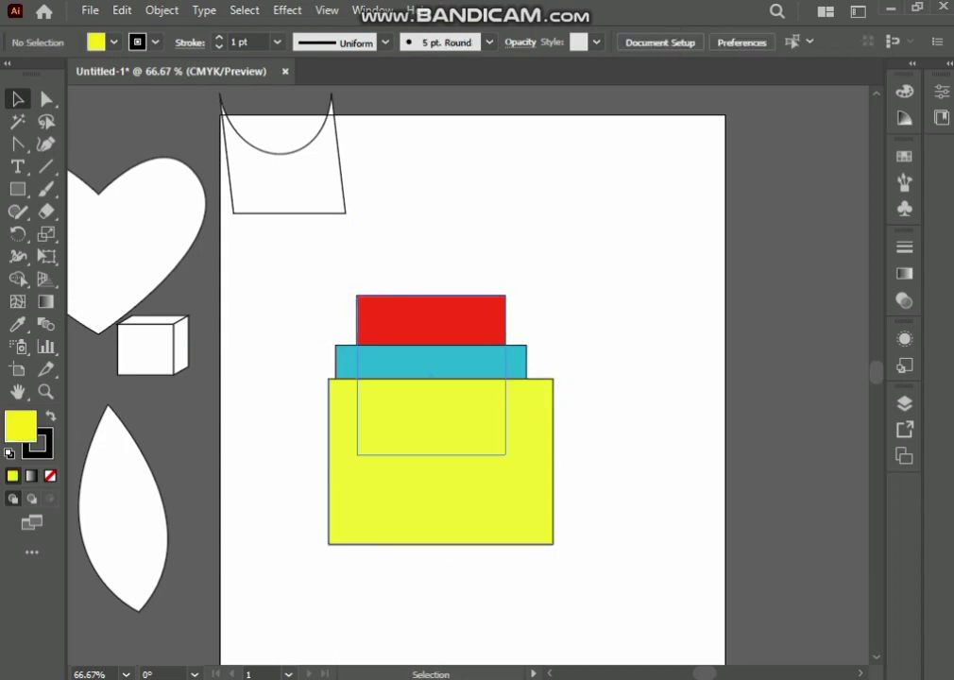
pyautogui.click(370, 299)
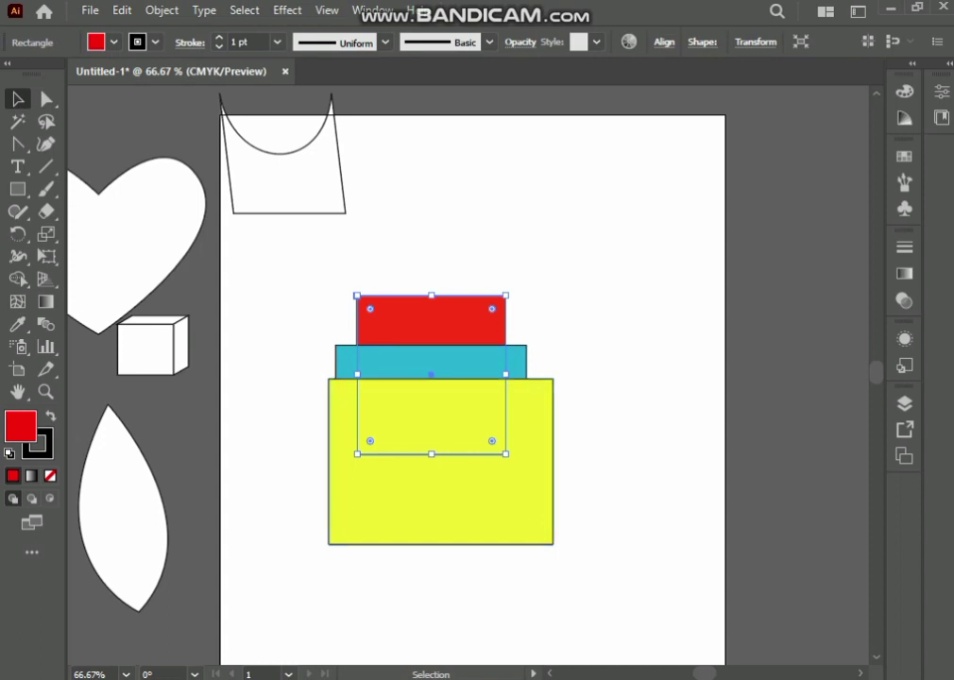
pyautogui.hotkey('ctrl', 'shift', 'a')
pyautogui.click(440, 461)
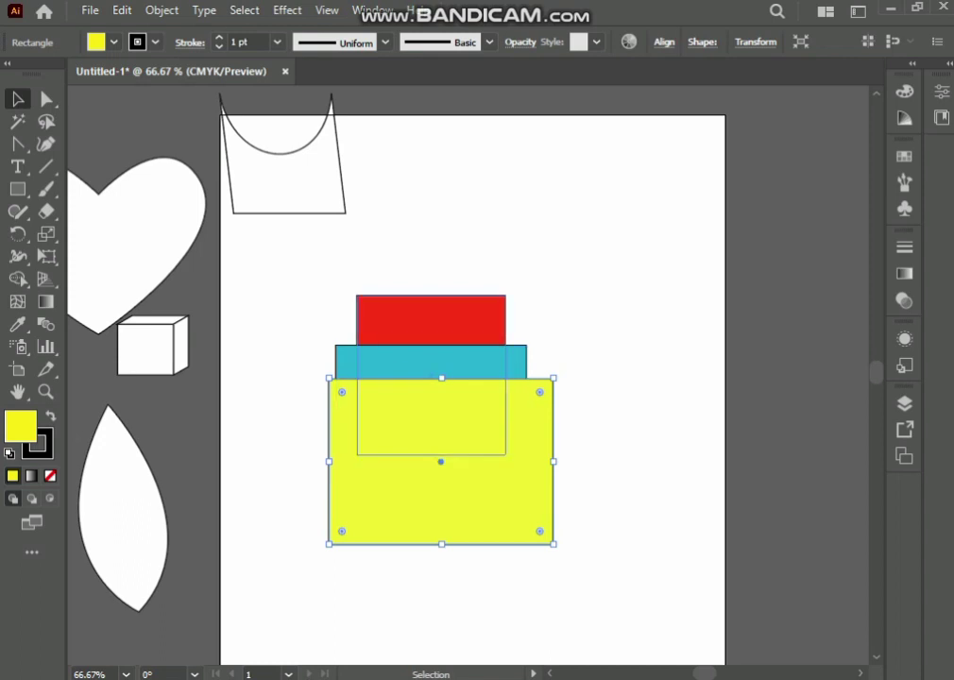
pyautogui.click(431, 321)
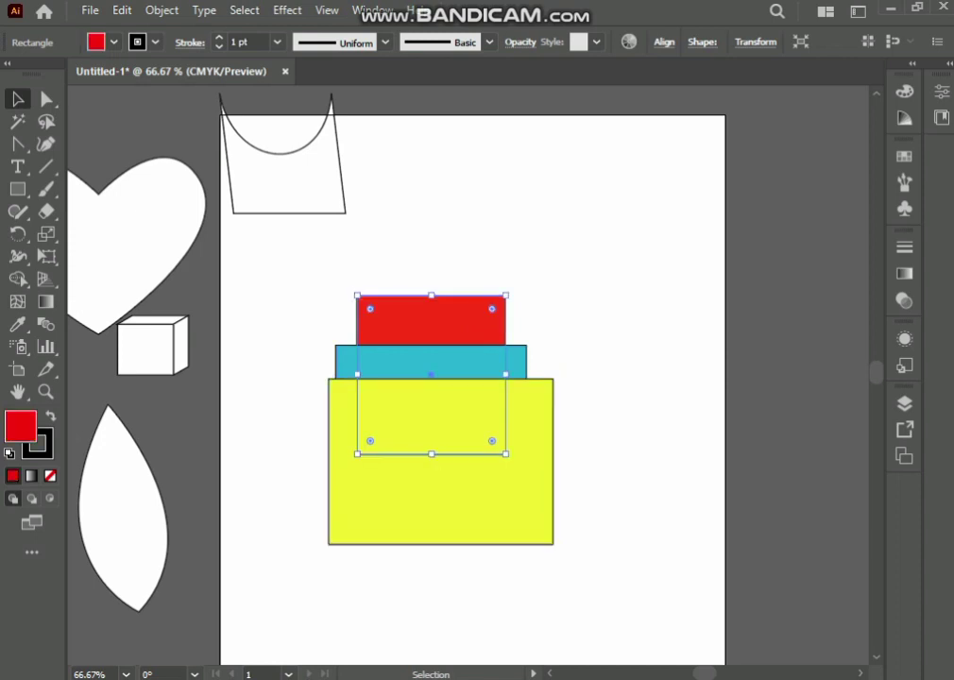
# Bring the red rectangle to front and shift it right and down.
pyautogui.rightClick(410, 244)
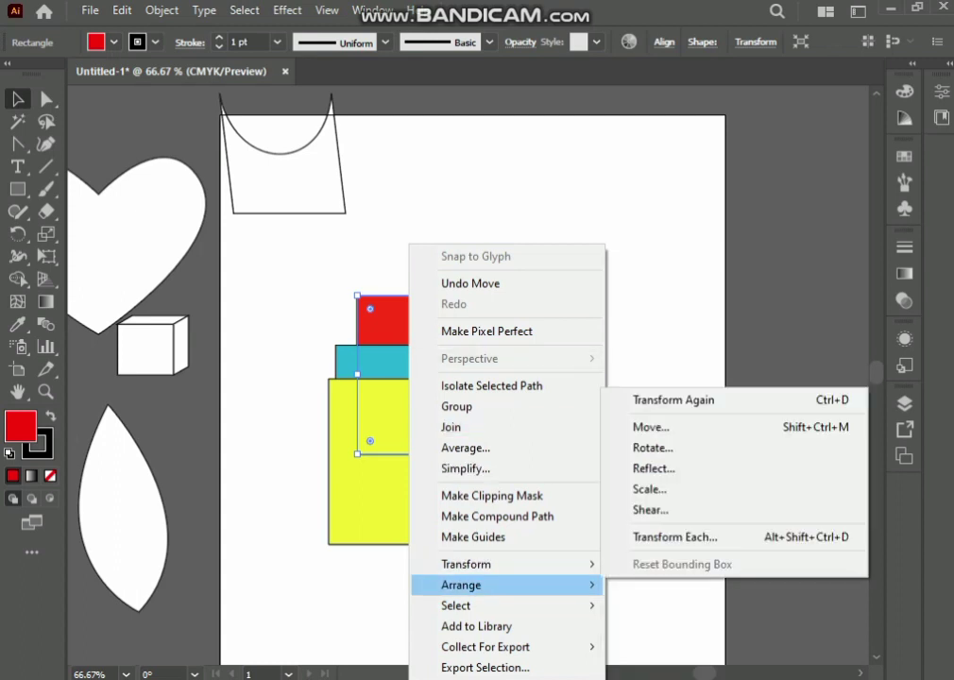
pyautogui.click(667, 584)
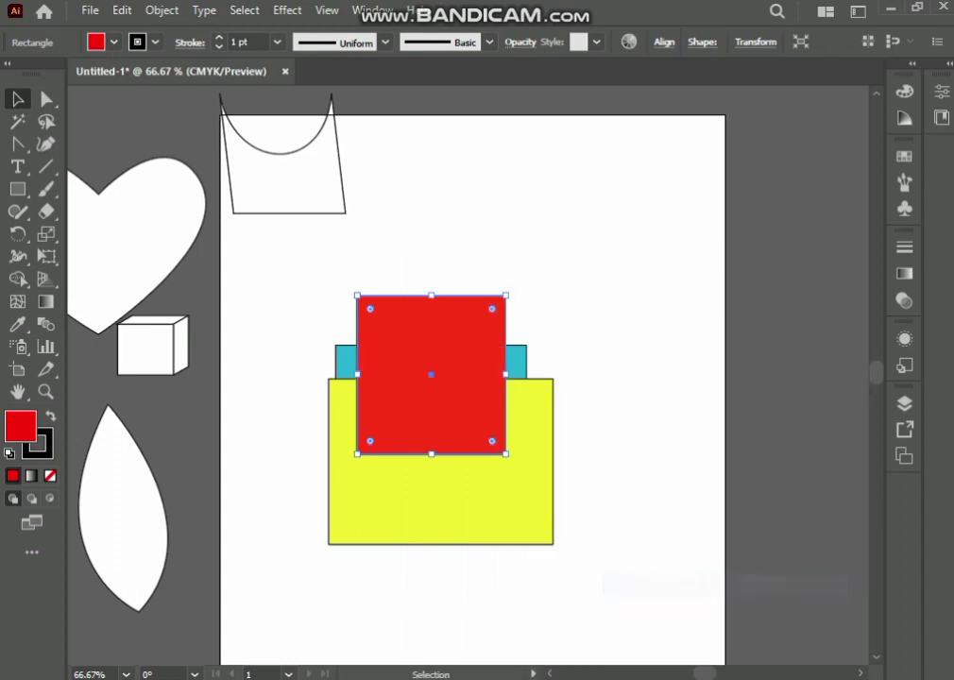
pyautogui.moveTo(430, 374); pyautogui.dragTo(456, 403)
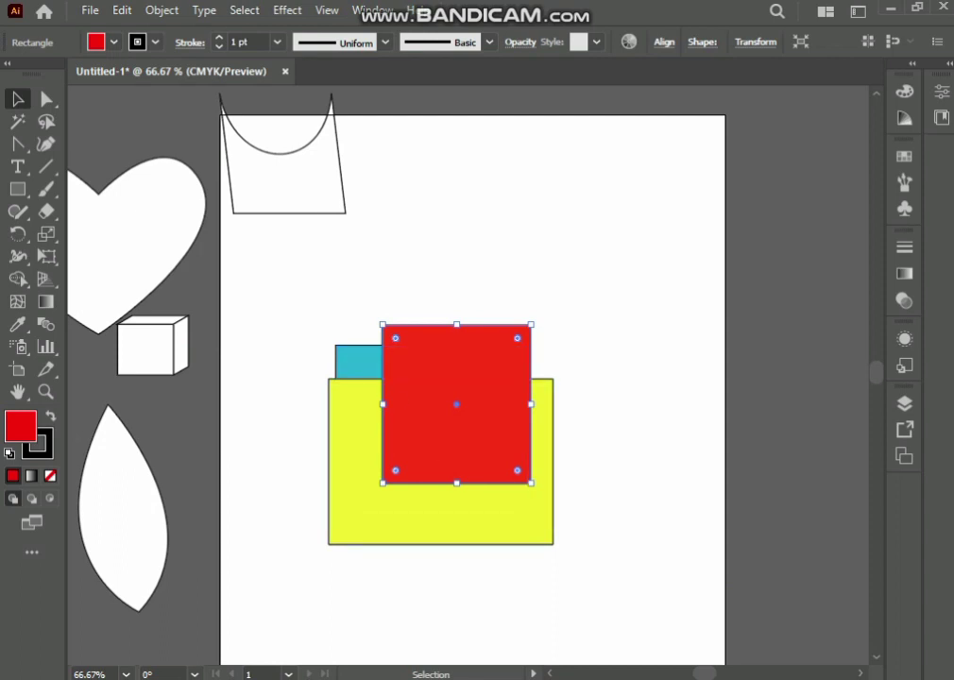
pyautogui.rightClick(412, 245)
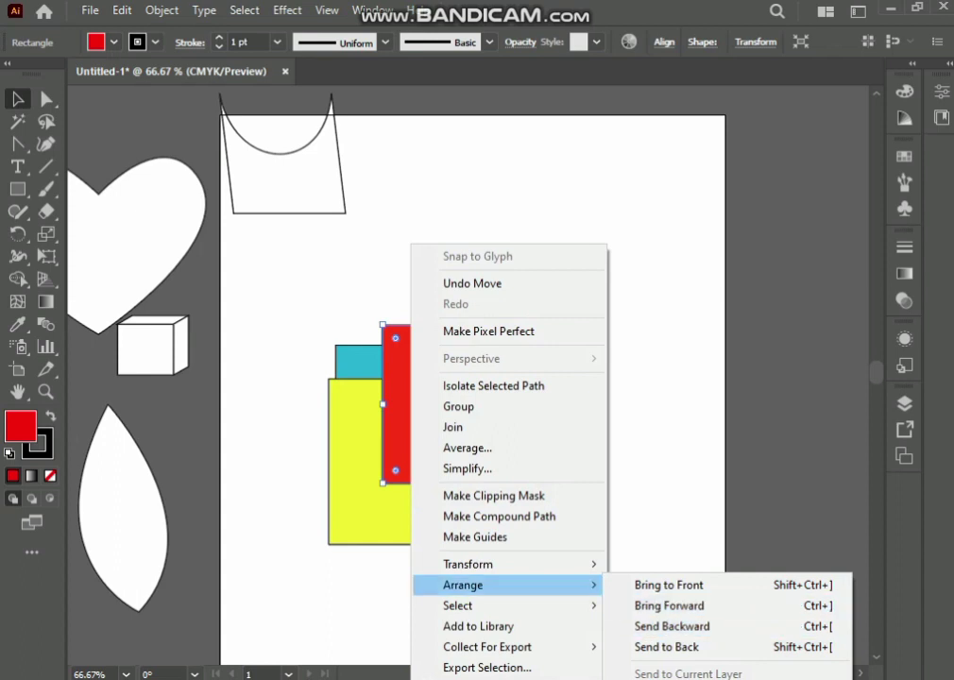
# Send the red rectangle back one level and reposition the red and yellow rectangles.
pyautogui.click(672, 626)
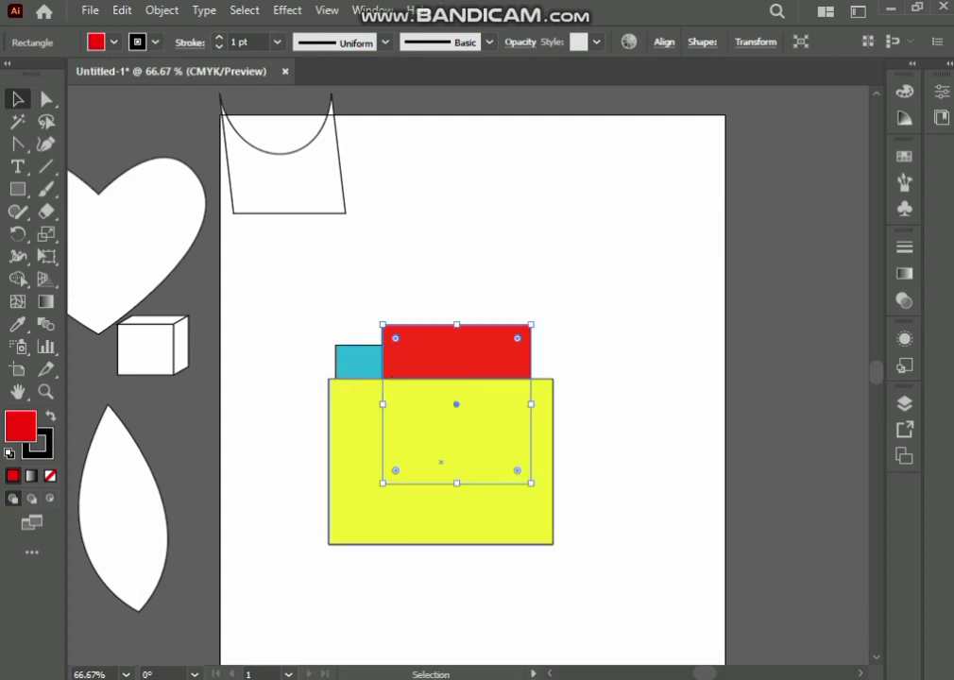
pyautogui.moveTo(439, 458); pyautogui.dragTo(470, 467)
pyautogui.moveTo(463, 326); pyautogui.dragTo(425, 363)
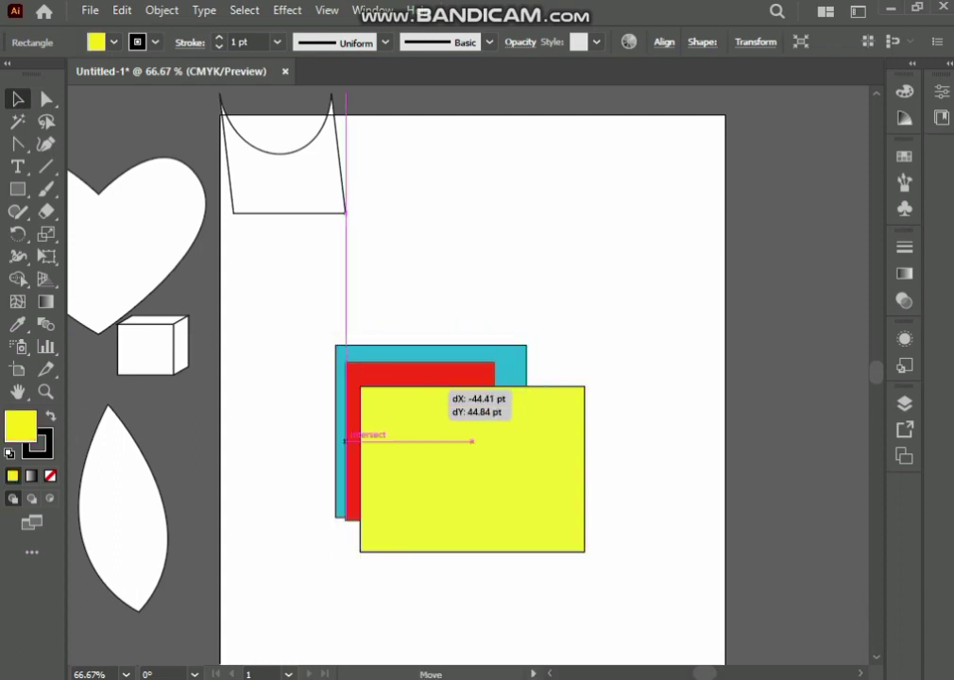
pyautogui.click(436, 377)
pyautogui.moveTo(472, 404)
pyautogui.mouseDown()
pyautogui.moveTo(432, 414)
pyautogui.moveTo(511, 411)
pyautogui.mouseUp()
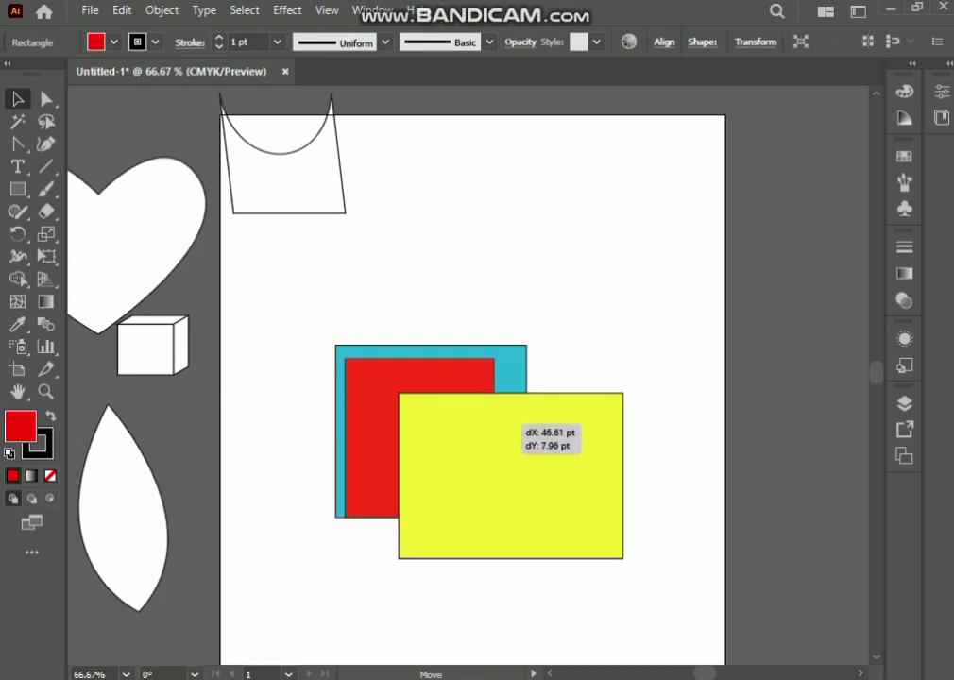
pyautogui.moveTo(369, 377)
pyautogui.mouseDown()
pyautogui.moveTo(406, 380)
pyautogui.moveTo(385, 381)
pyautogui.mouseUp()
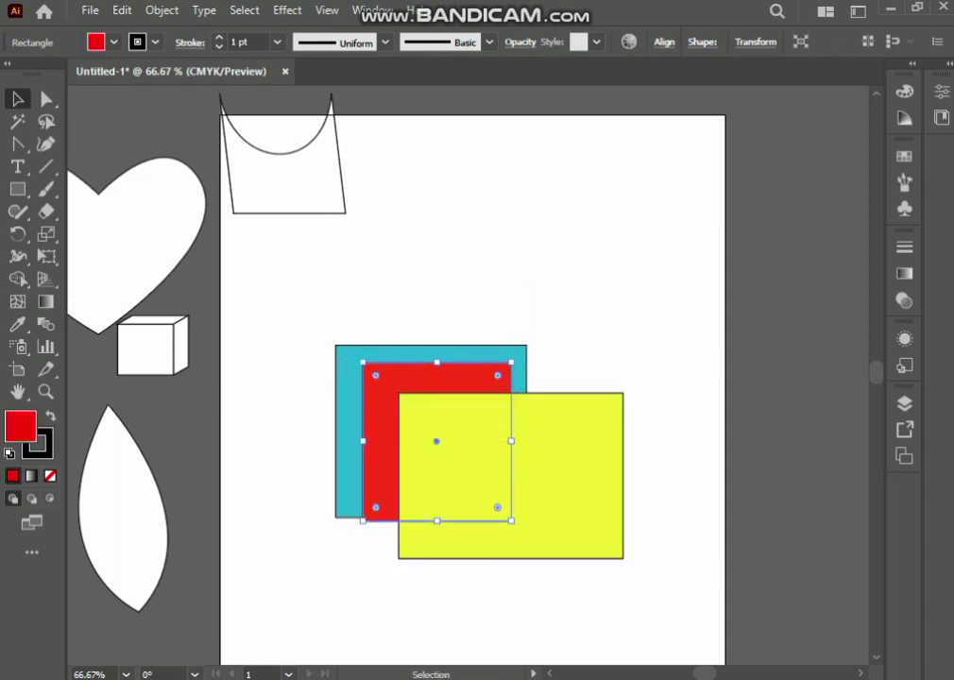
pyautogui.hotkey('ctrl', 'shift', 'a')
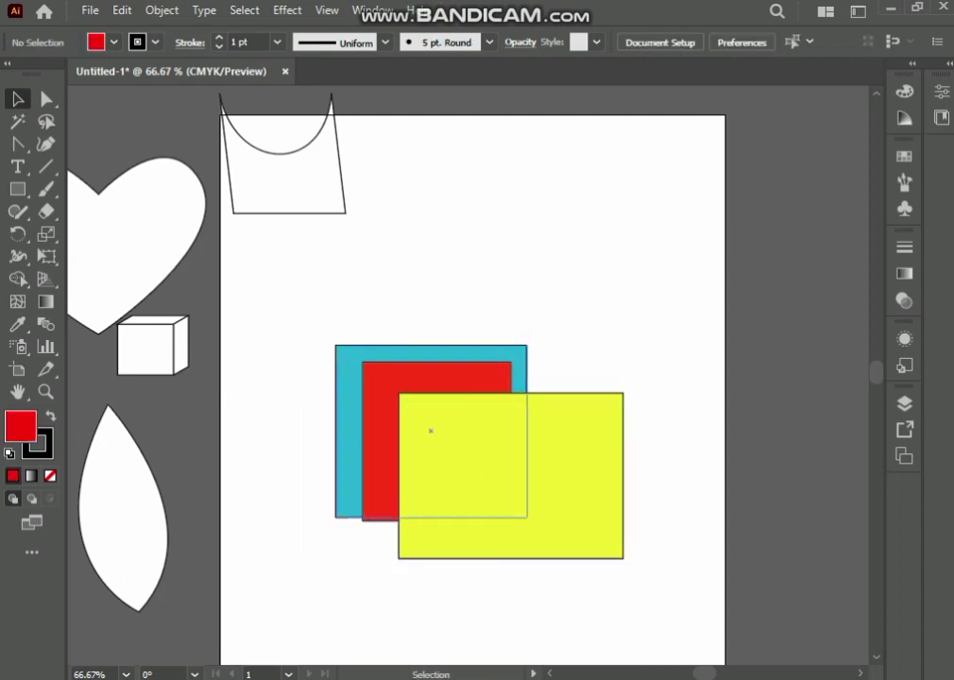
pyautogui.click(348, 354)
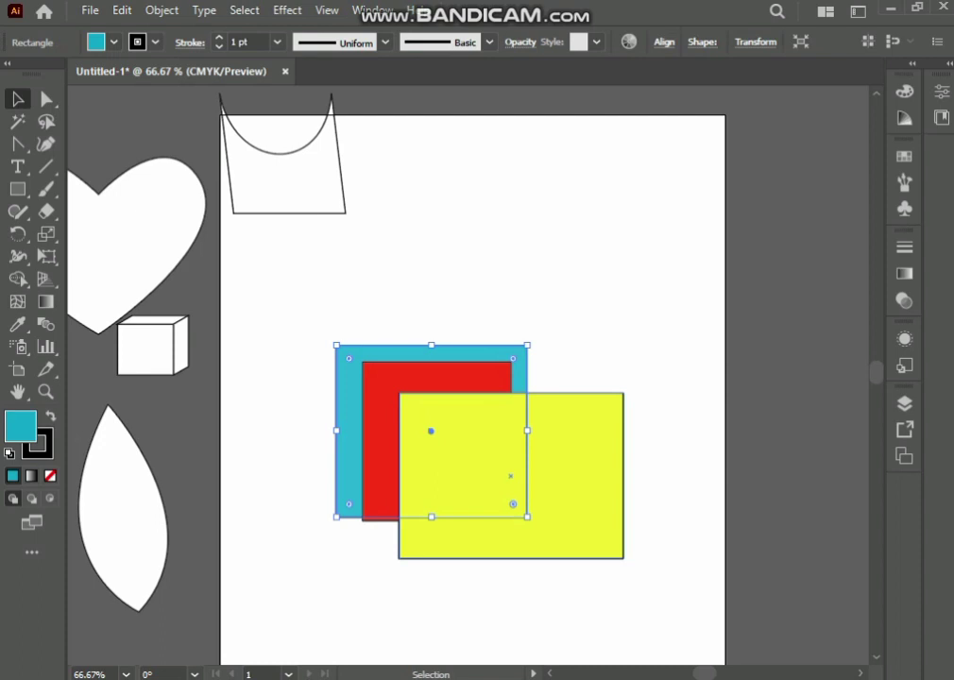
pyautogui.hotkey('ctrl', 'shift', 'a')
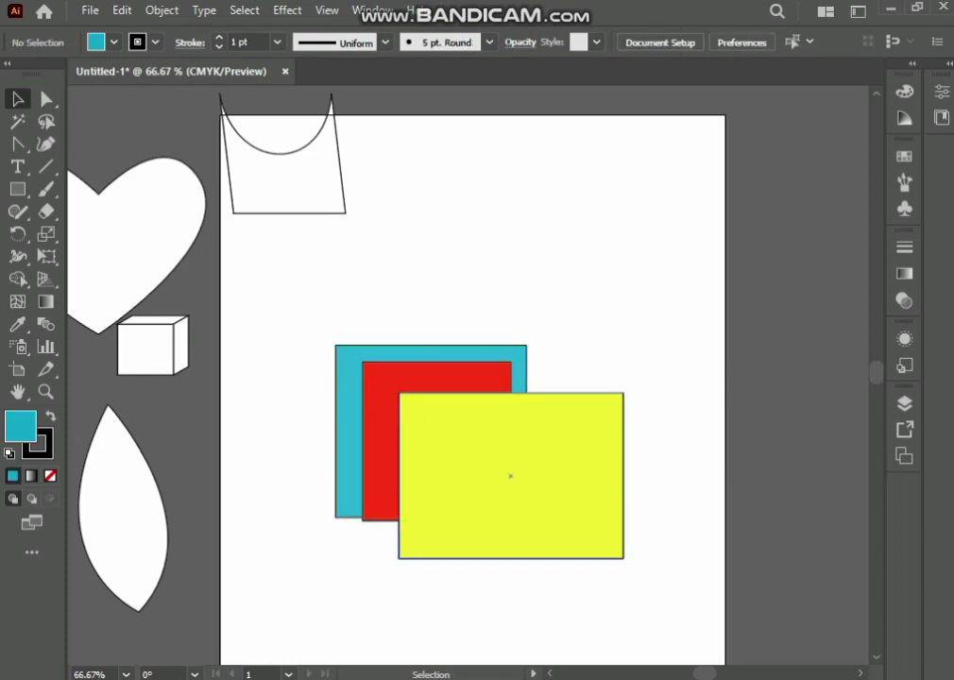
pyautogui.click(338, 432)
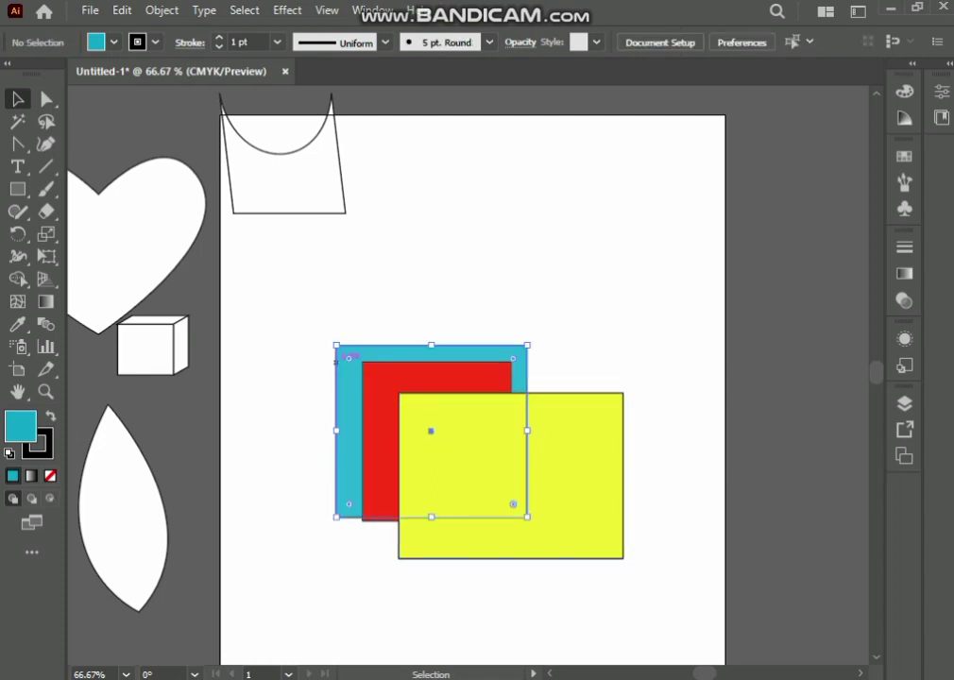
# Bring the cyan rectangle forward one level, adjust red and yellow, and move all three up.
pyautogui.rightClick(342, 432)
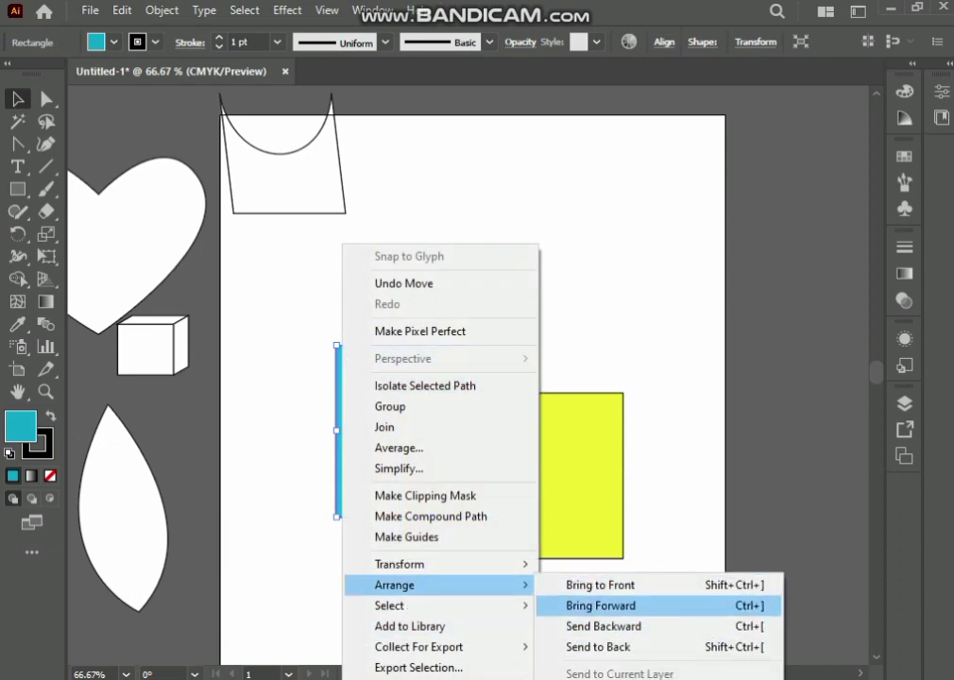
pyautogui.click(600, 605)
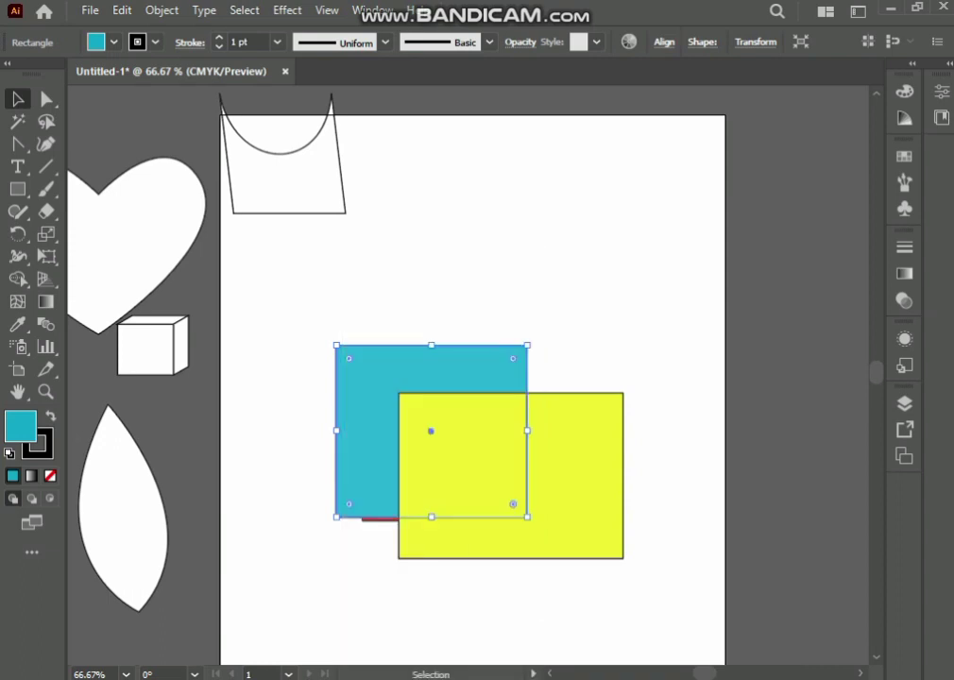
pyautogui.click(599, 605)
pyautogui.moveTo(377, 518); pyautogui.dragTo(324, 531)
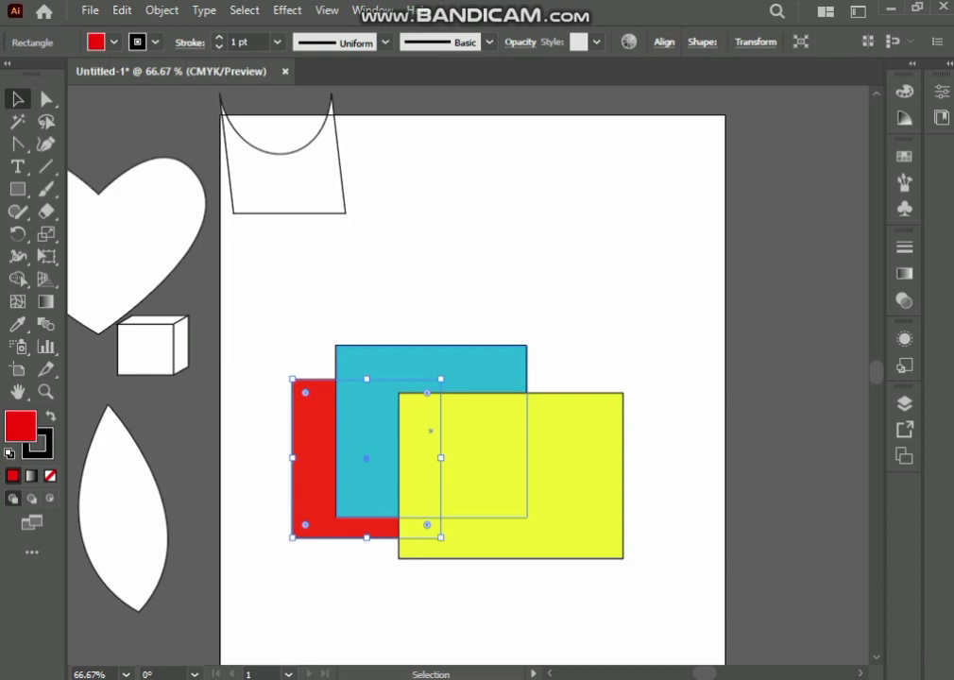
pyautogui.moveTo(500, 477); pyautogui.dragTo(510, 436)
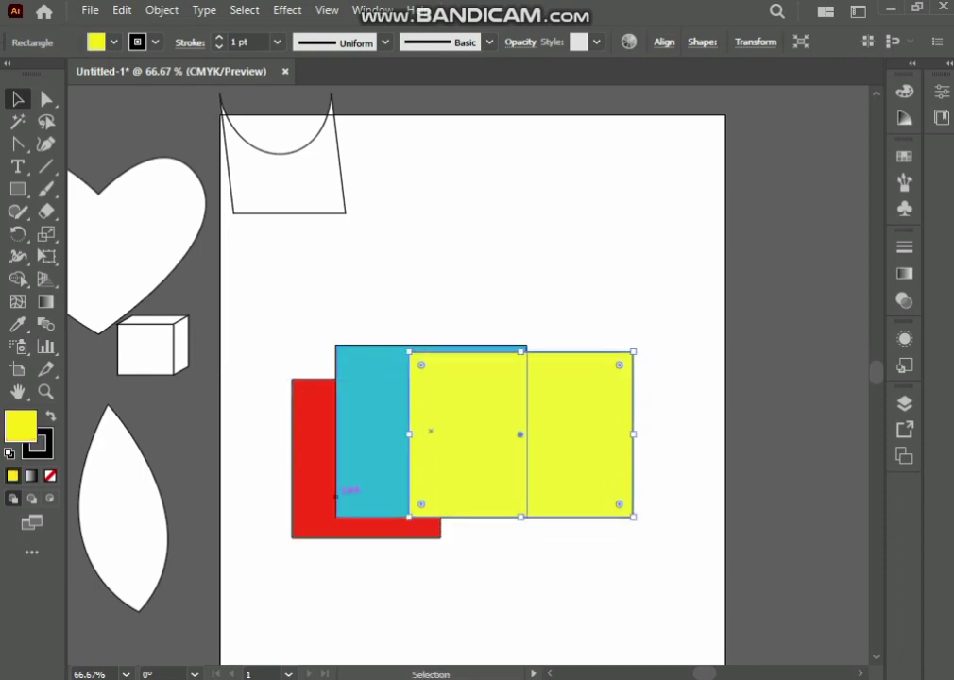
pyautogui.click(274, 326)
pyautogui.moveTo(274, 326); pyautogui.dragTo(497, 536)
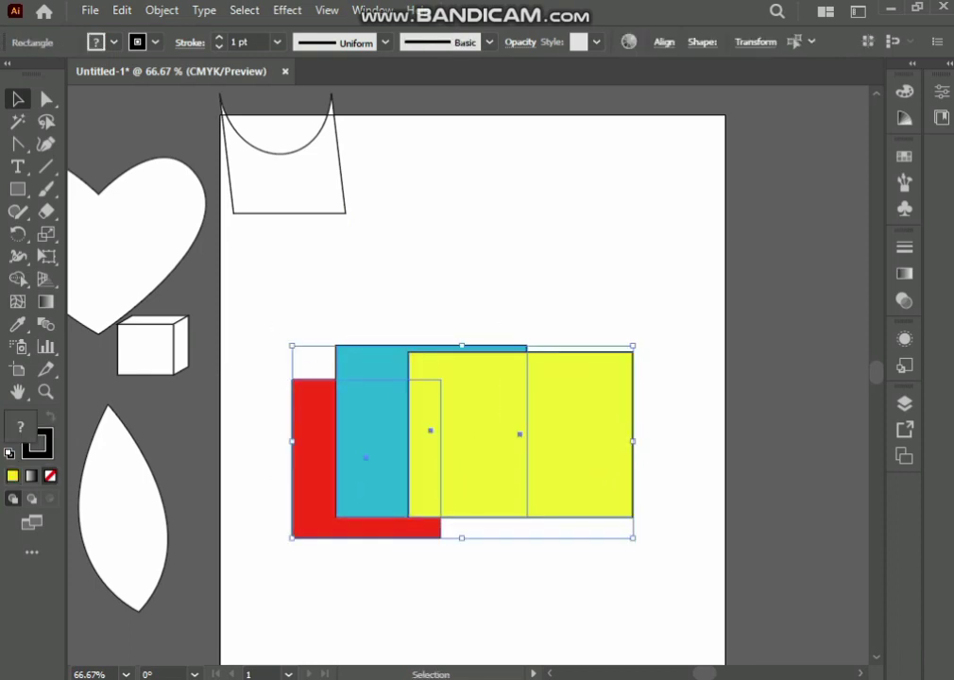
pyautogui.moveTo(433, 438); pyautogui.dragTo(431, 322)
pyautogui.press('Delete')
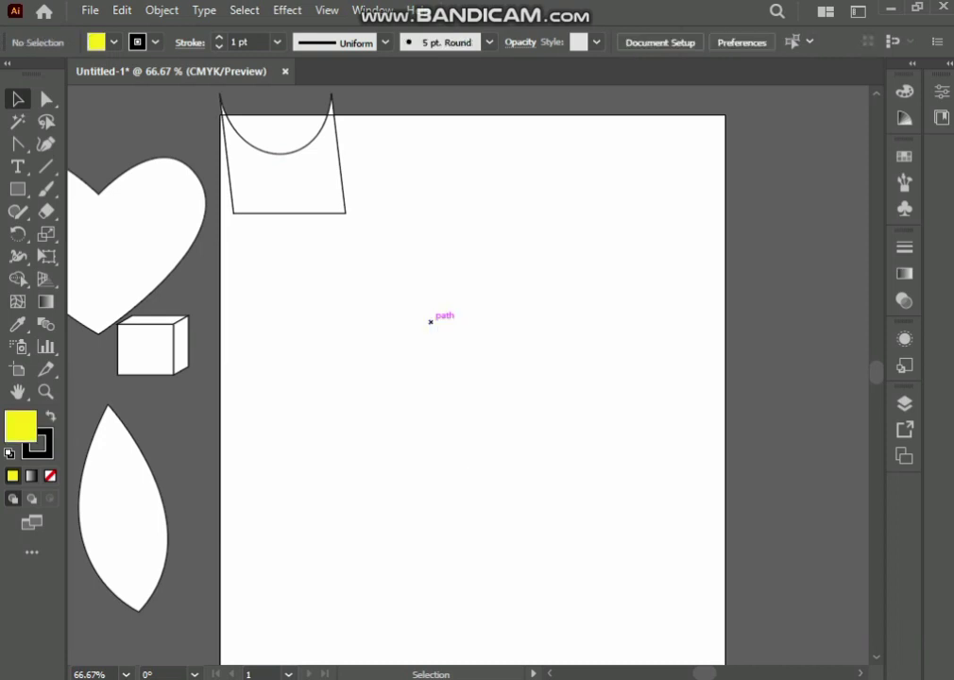
pyautogui.press('a')
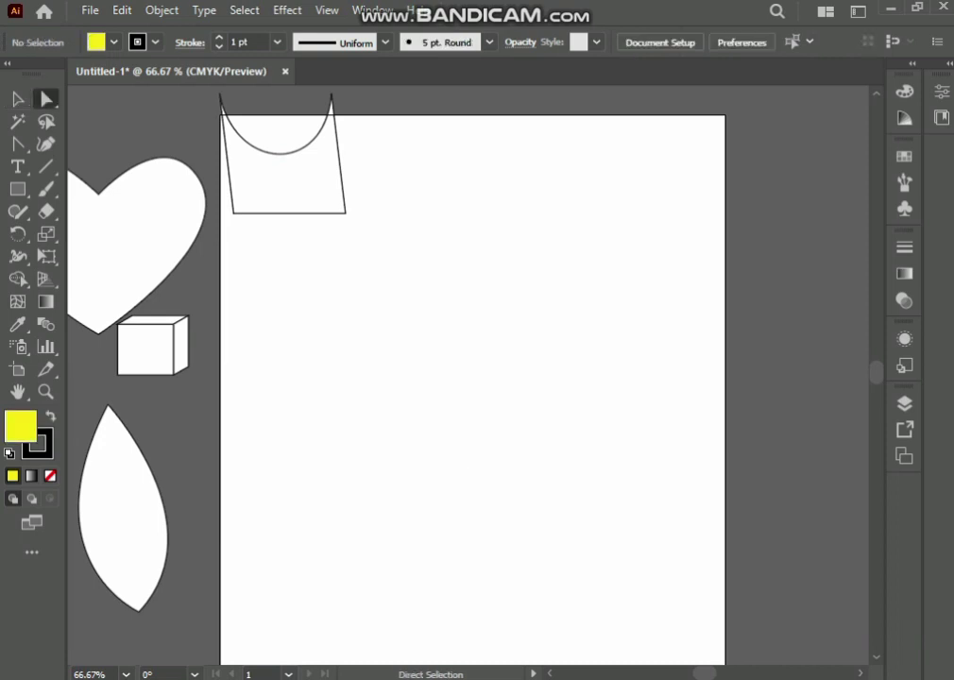
pyautogui.moveTo(255, 245); pyautogui.dragTo(198, 170)
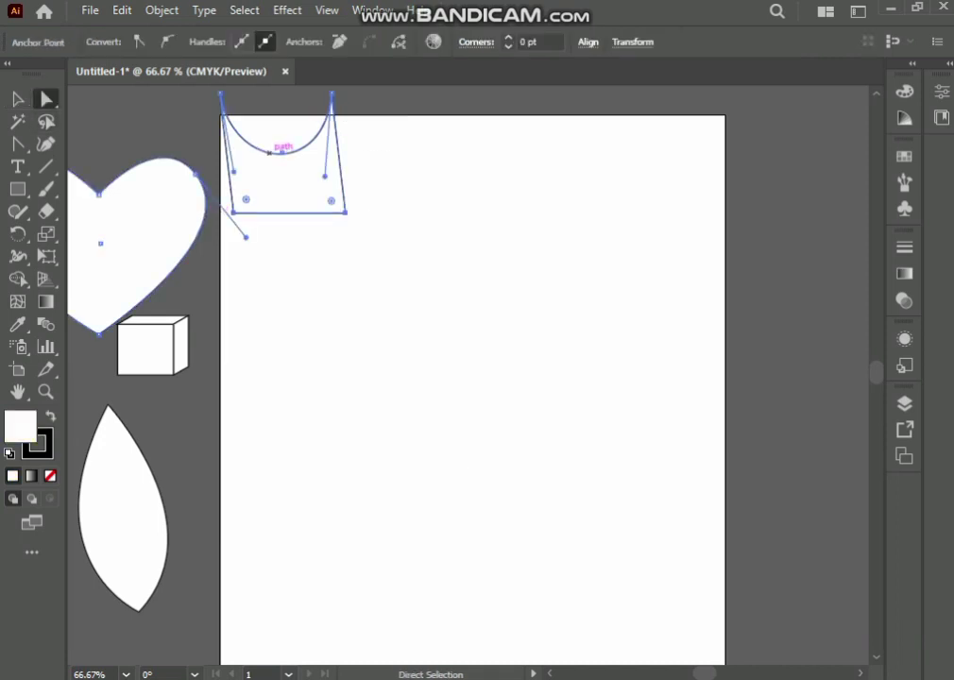
pyautogui.moveTo(282, 151)
pyautogui.mouseDown()
pyautogui.moveTo(406, 373)
pyautogui.moveTo(434, 193)
pyautogui.moveTo(341, 225)
pyautogui.mouseUp()
pyautogui.hotkey('ctrl', 'z')
pyautogui.hotkey('ctrl', 'z')
pyautogui.press('v')
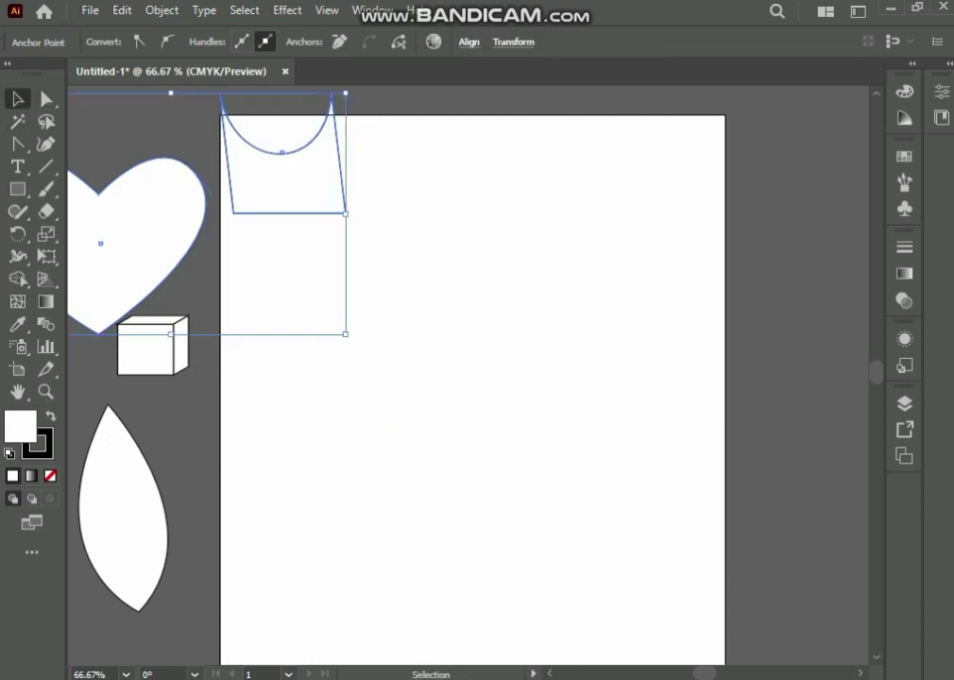
pyautogui.hotkey('ctrl', 'shift', 'a')
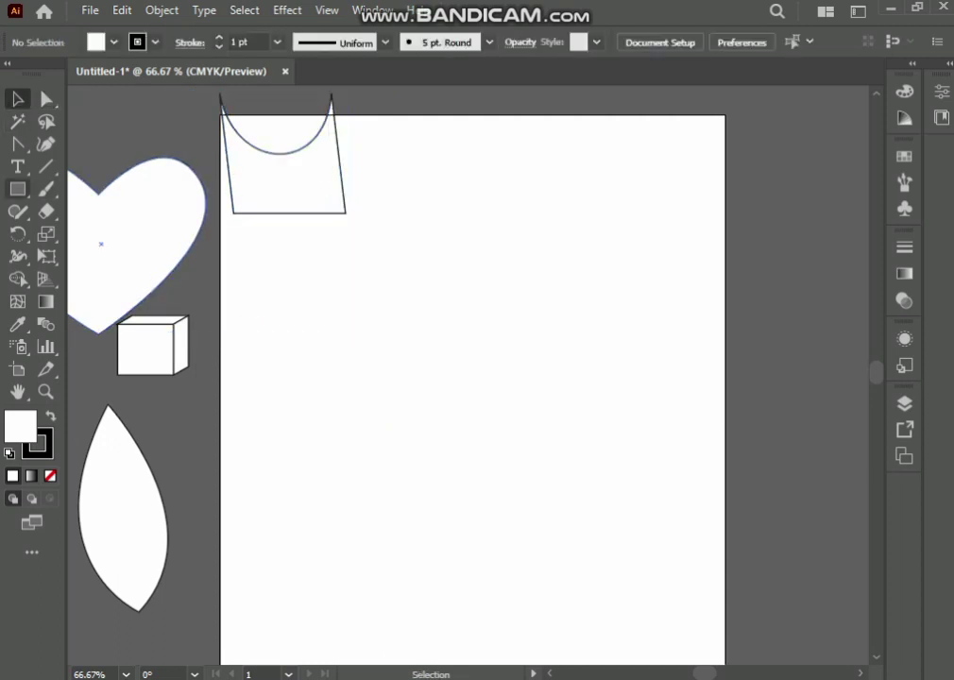
pyautogui.press('m')
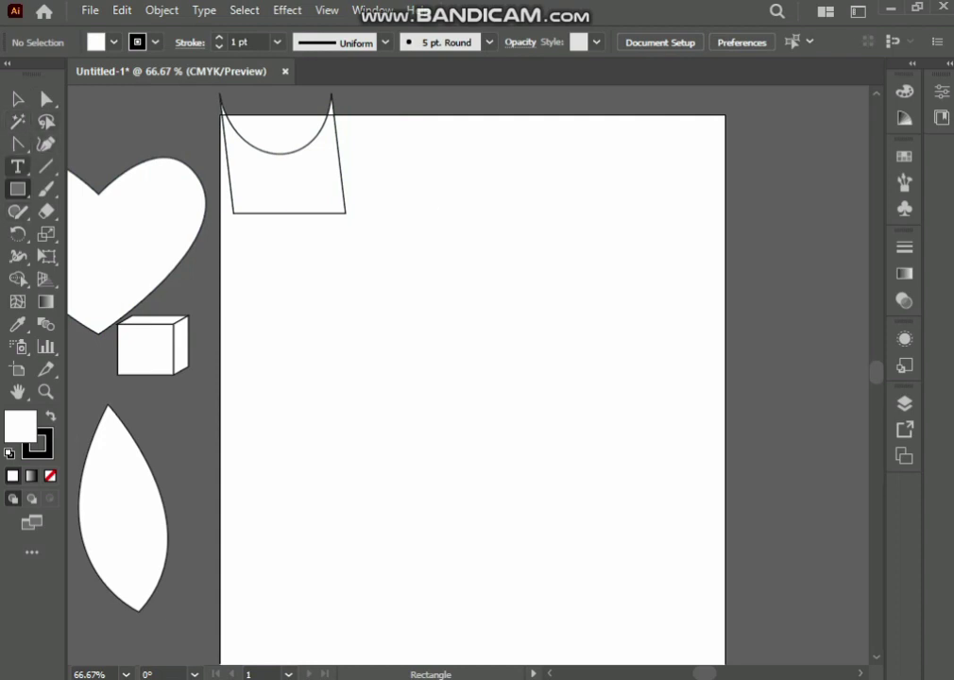
# Pen-draw the bottle's left half: rounded top, straight neck, bulging base, flat bottom.
pyautogui.moveTo(17, 144); pyautogui.dragTo(95, 143)
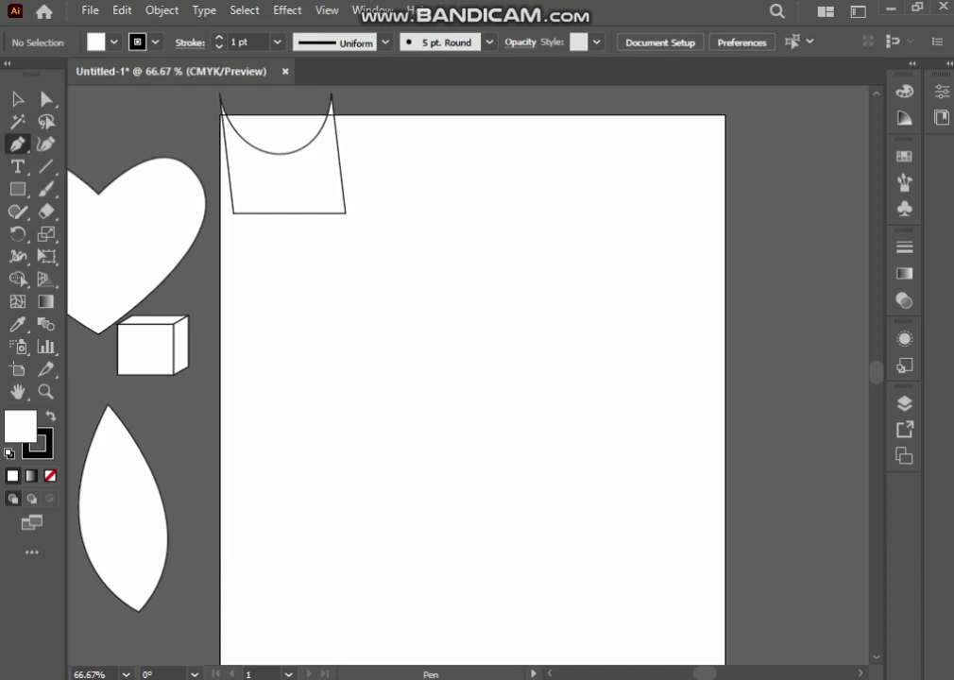
pyautogui.click(472, 441)
pyautogui.press('Escape')
pyautogui.click(472, 212)
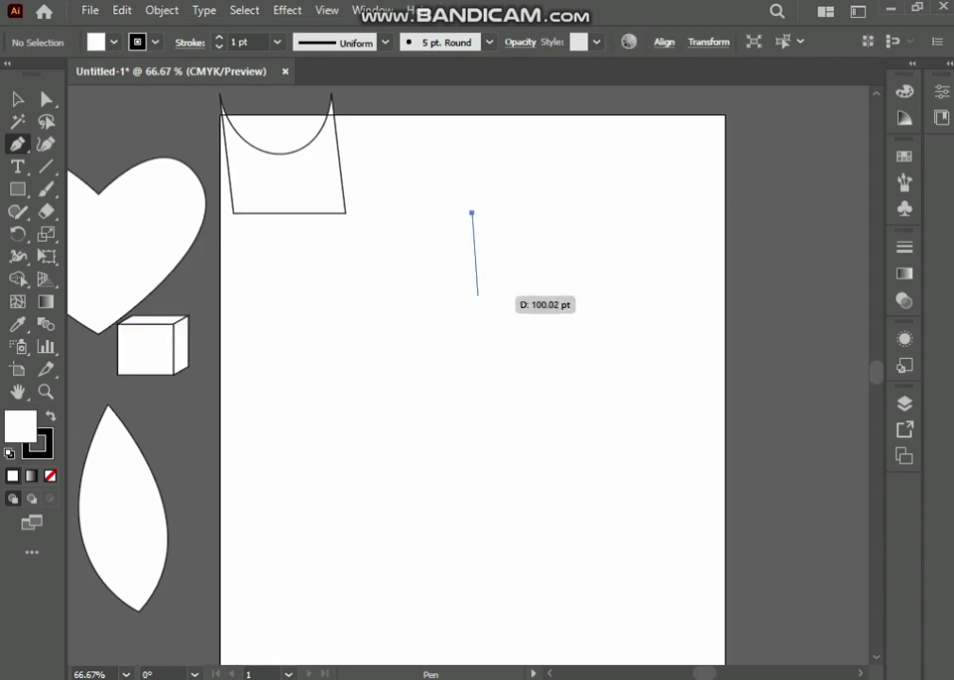
pyautogui.moveTo(477, 299); pyautogui.dragTo(540, 330)
pyautogui.moveTo(477, 299); pyautogui.dragTo(477, 299)
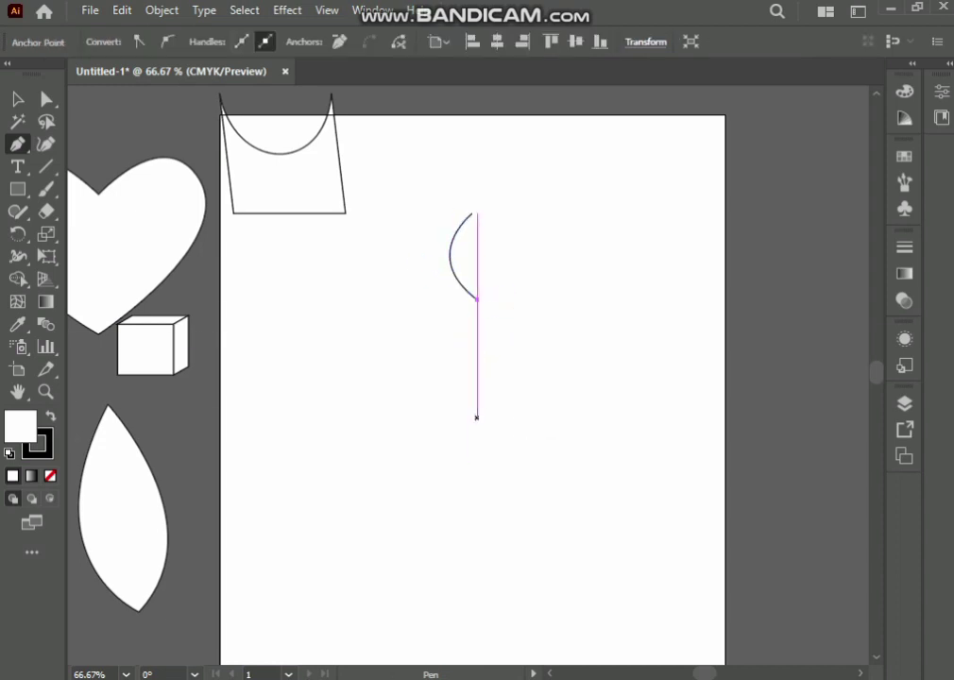
pyautogui.click(477, 416)
pyautogui.moveTo(477, 465)
pyautogui.mouseDown()
pyautogui.moveTo(514, 490)
pyautogui.moveTo(477, 476)
pyautogui.mouseUp()
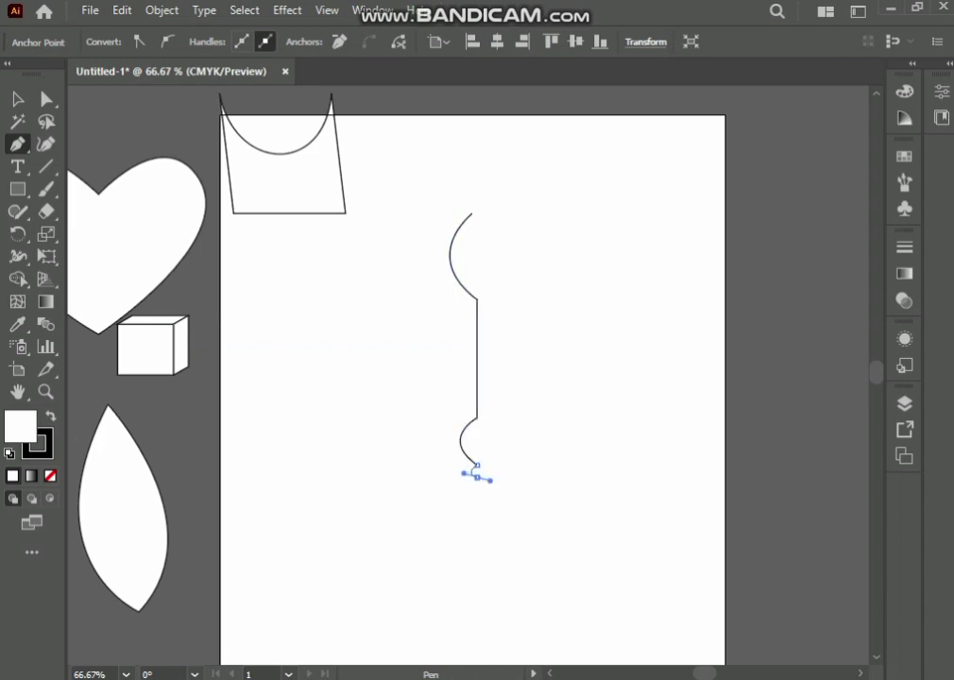
pyautogui.moveTo(477, 476)
pyautogui.mouseDown()
pyautogui.moveTo(525, 477)
pyautogui.moveTo(505, 477)
pyautogui.mouseUp()
pyautogui.click(505, 477)
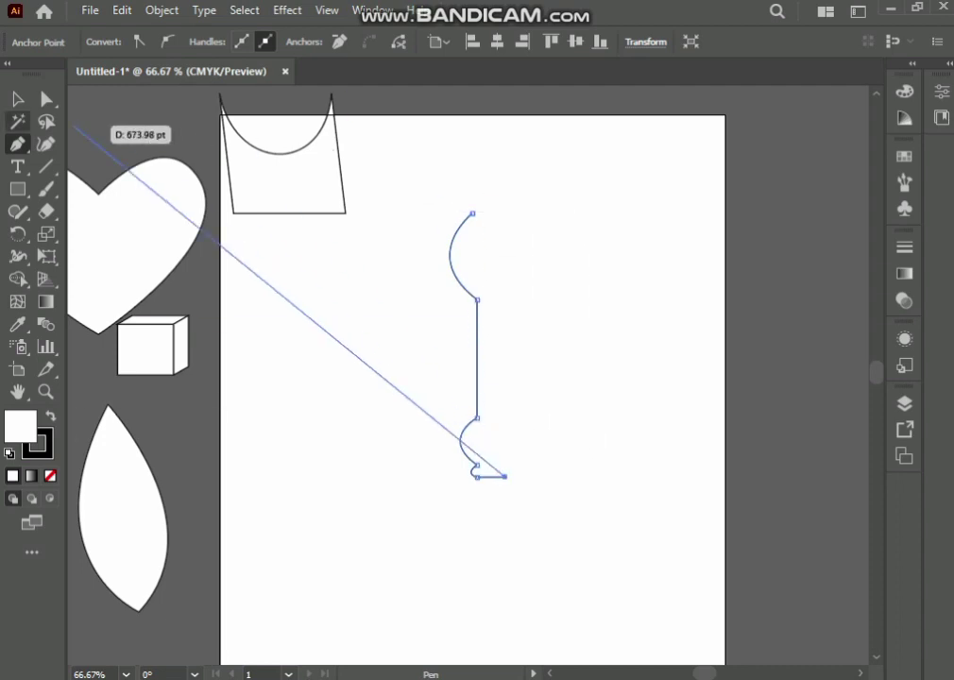
pyautogui.click(17, 98)
pyautogui.hotkey('ctrl', 'shift', 'a')
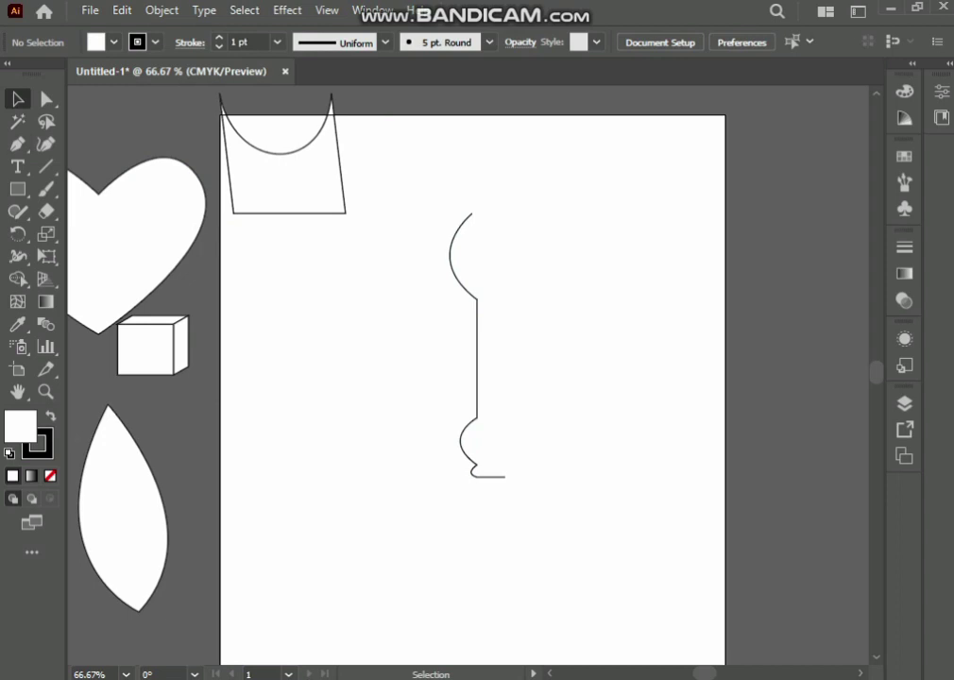
# Reflect the half-bottle path across the vertical axis as a copy.
pyautogui.moveTo(416, 185); pyautogui.dragTo(495, 424)
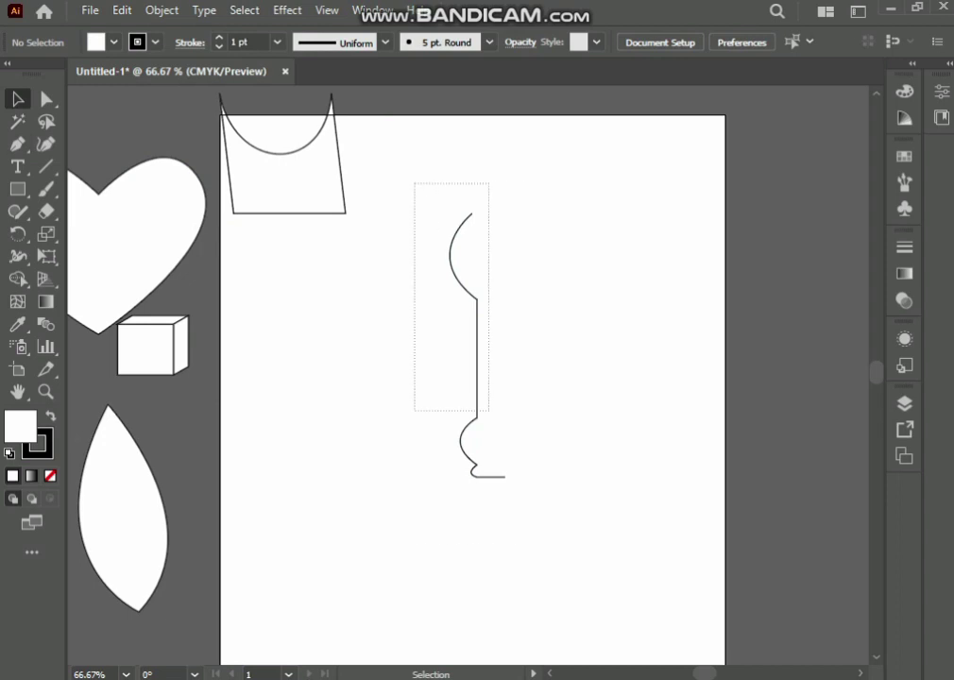
pyautogui.rightClick(477, 243)
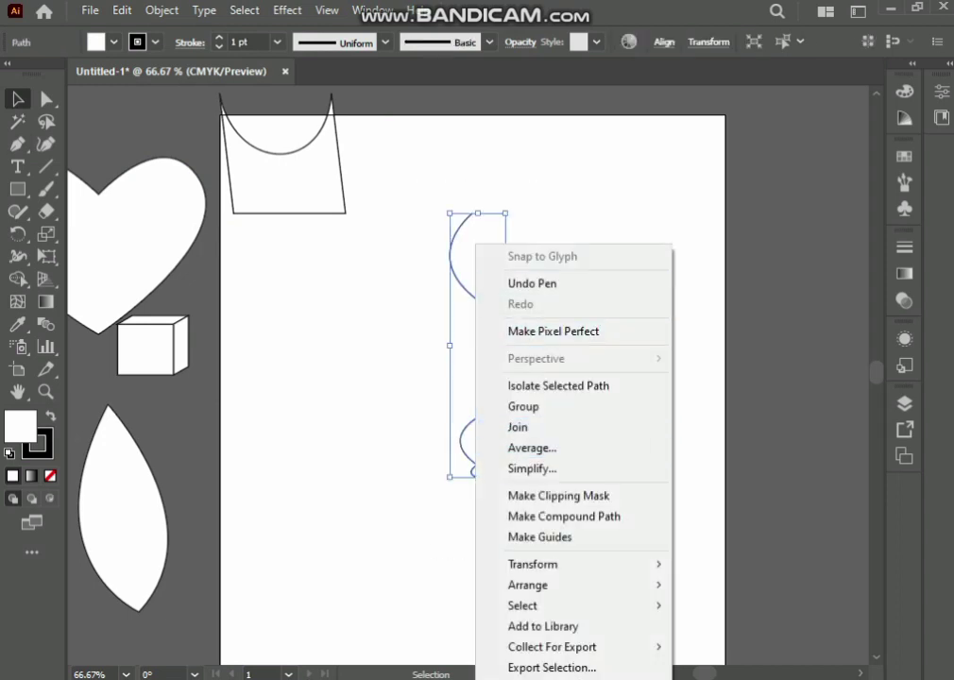
pyautogui.click(425, 255)
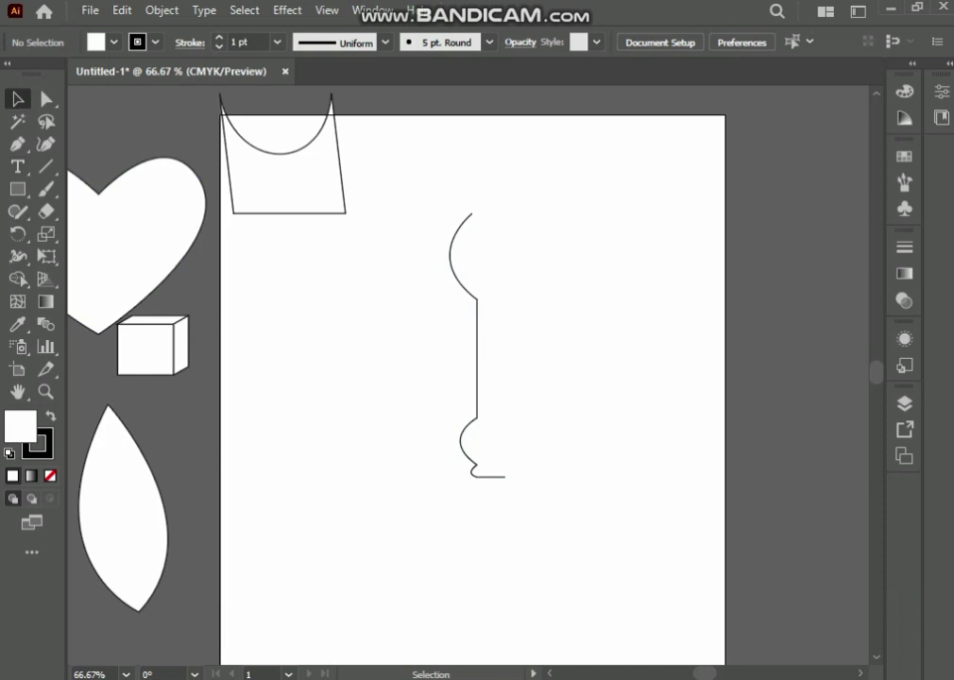
pyautogui.click(455, 248)
pyautogui.rightClick(463, 244)
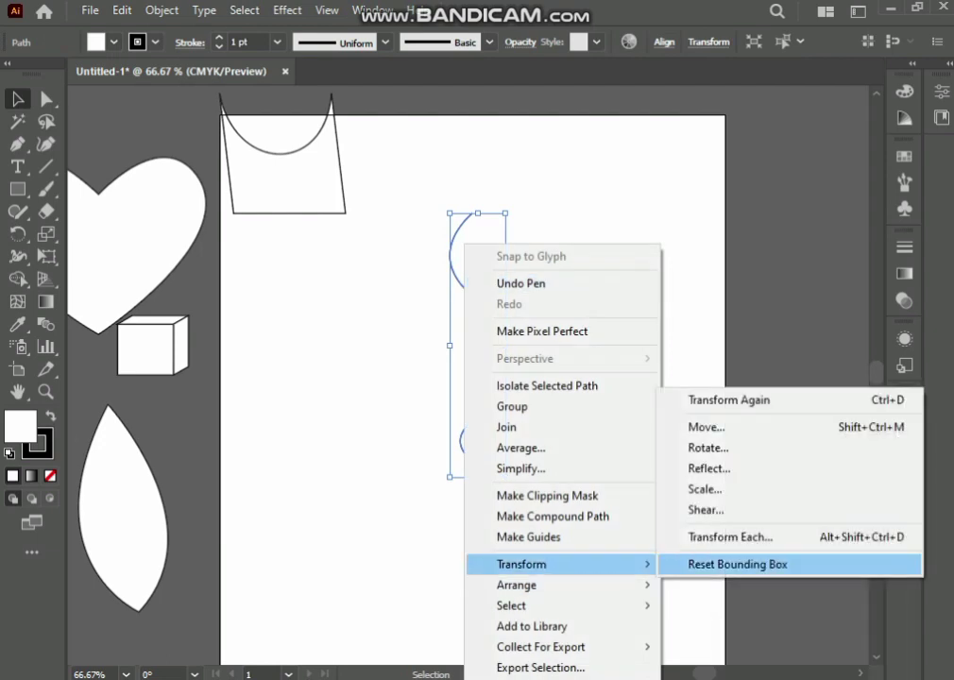
pyautogui.click(708, 469)
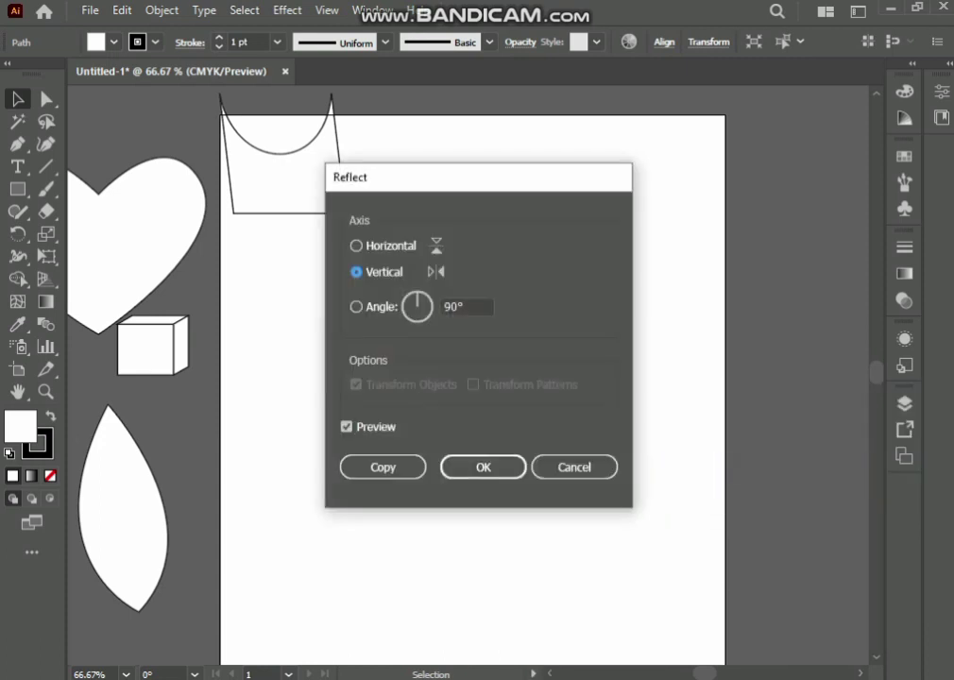
pyautogui.moveTo(426, 177); pyautogui.dragTo(467, 186)
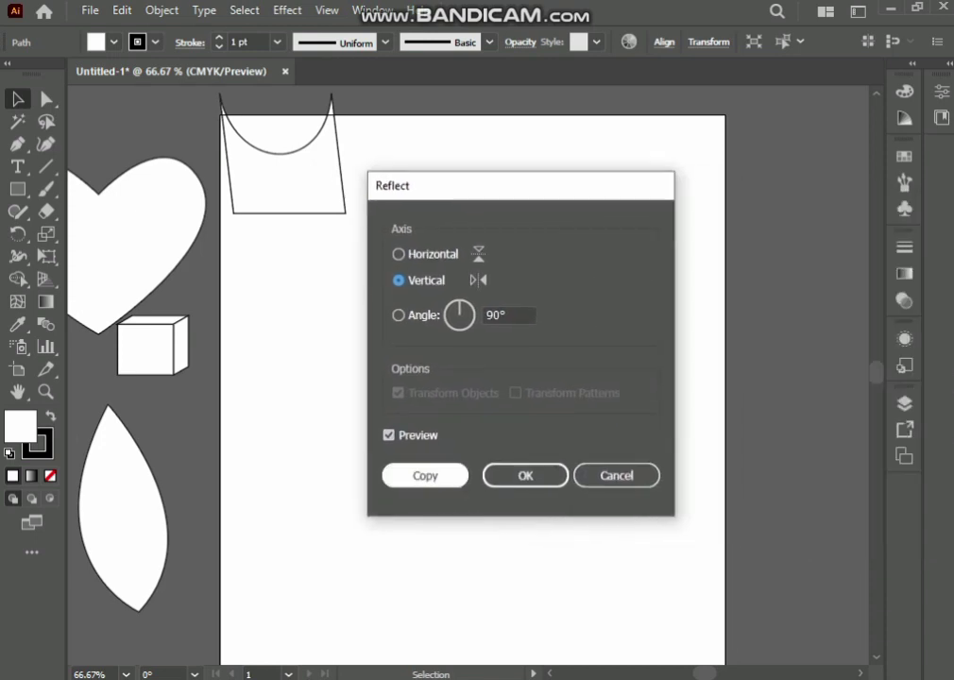
pyautogui.press('Return')
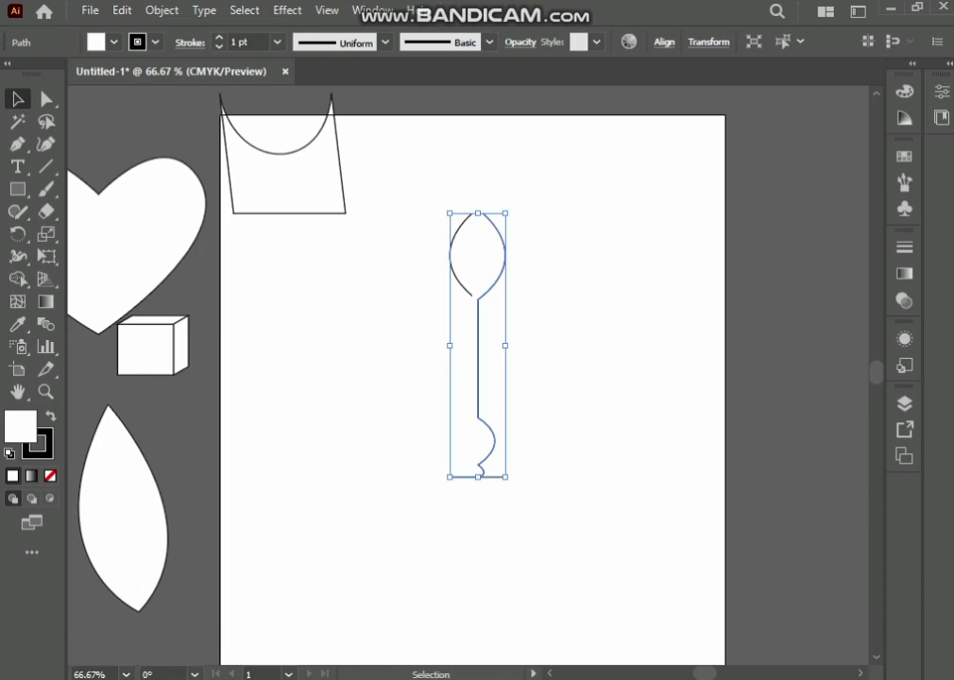
# Nudge the mirrored half right beside the original and reposition the bottle outline.
pyautogui.press('Right')
pyautogui.press('Right')
pyautogui.press('Right')
pyautogui.press('Right')
pyautogui.press('Right')
pyautogui.press('Right')
pyautogui.press('Right')
pyautogui.press('Right')
pyautogui.press('Right')
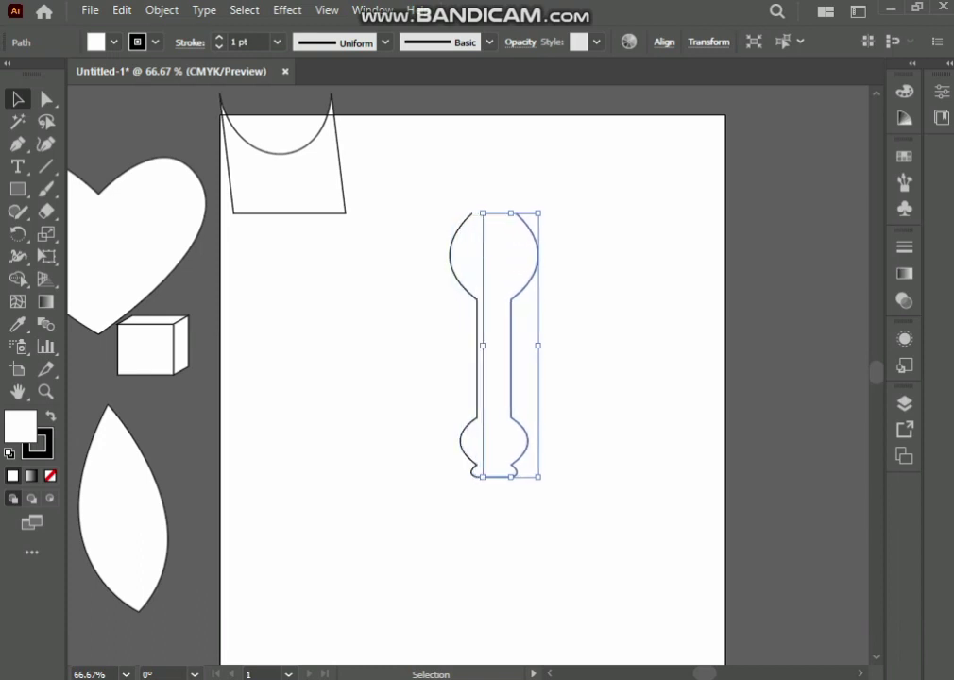
pyautogui.press('Right')
pyautogui.press('Right')
pyautogui.press('Right')
pyautogui.press('Right')
pyautogui.press('Right')
pyautogui.press('Right')
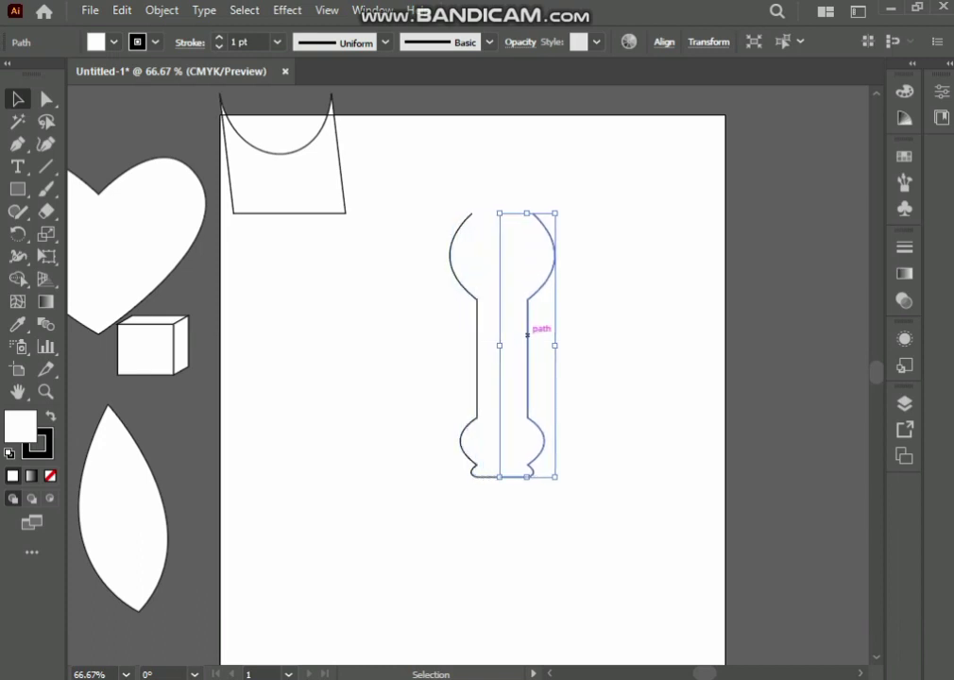
pyautogui.moveTo(527, 335); pyautogui.dragTo(533, 346)
pyautogui.hotkey('ctrl', 'shift', 'a')
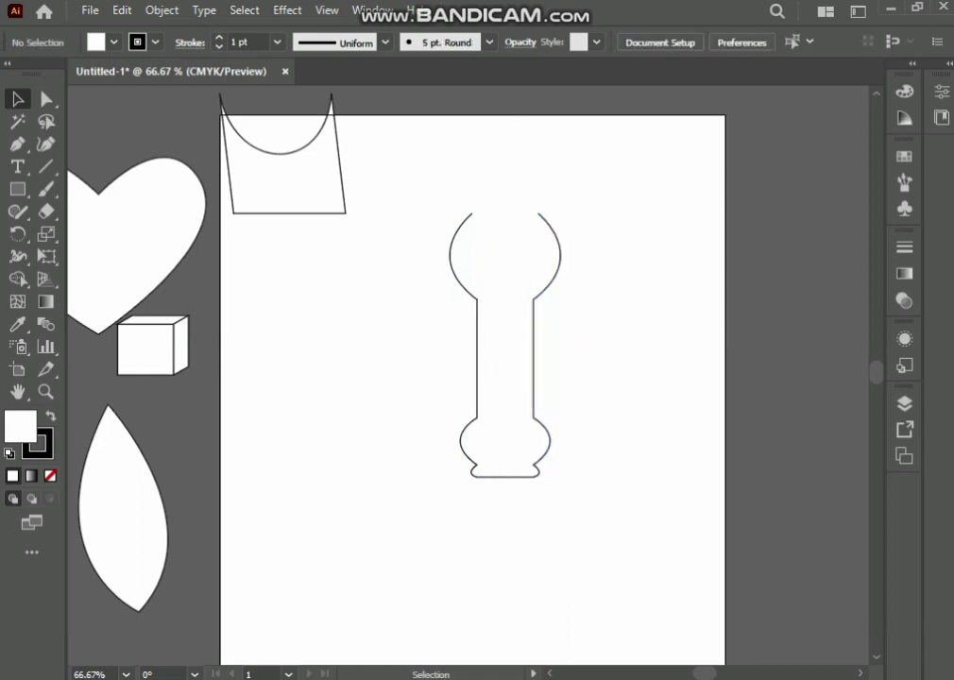
pyautogui.moveTo(407, 215); pyautogui.dragTo(604, 529)
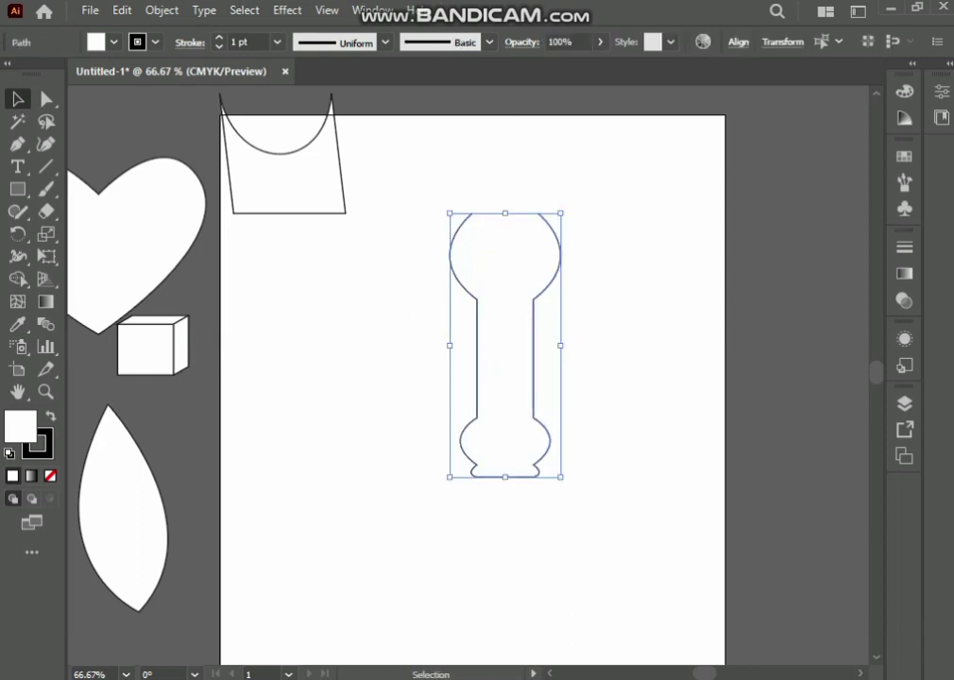
pyautogui.rightClick(503, 407)
pyautogui.click(550, 147)
pyautogui.hotkey('ctrl', 'shift', 'a')
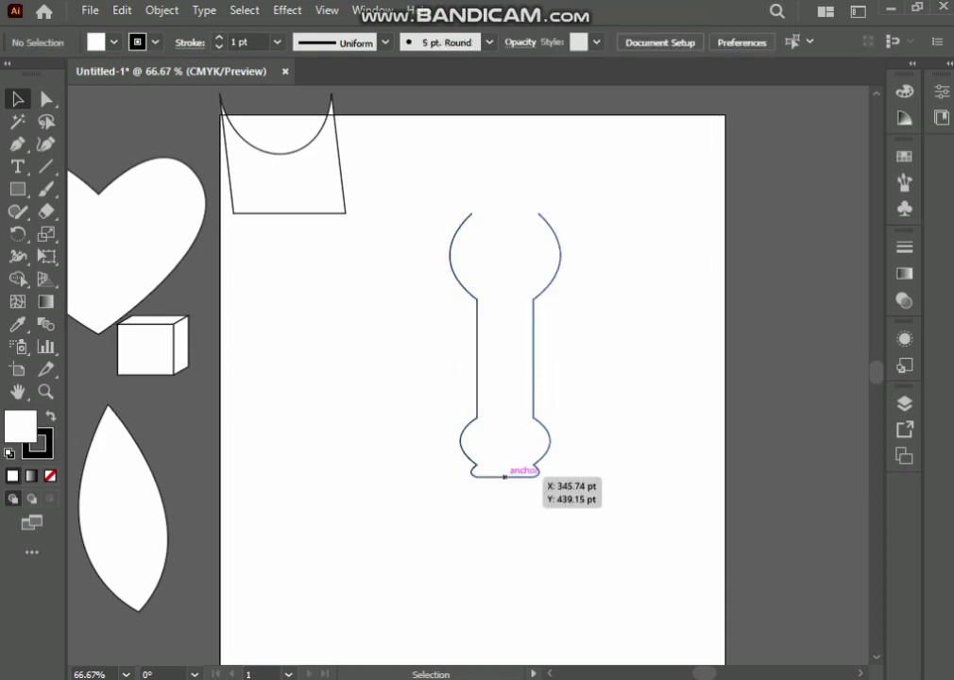
pyautogui.moveTo(504, 475); pyautogui.dragTo(470, 455)
pyautogui.click(470, 455)
pyautogui.hotkey('ctrl', 'shift', 'a')
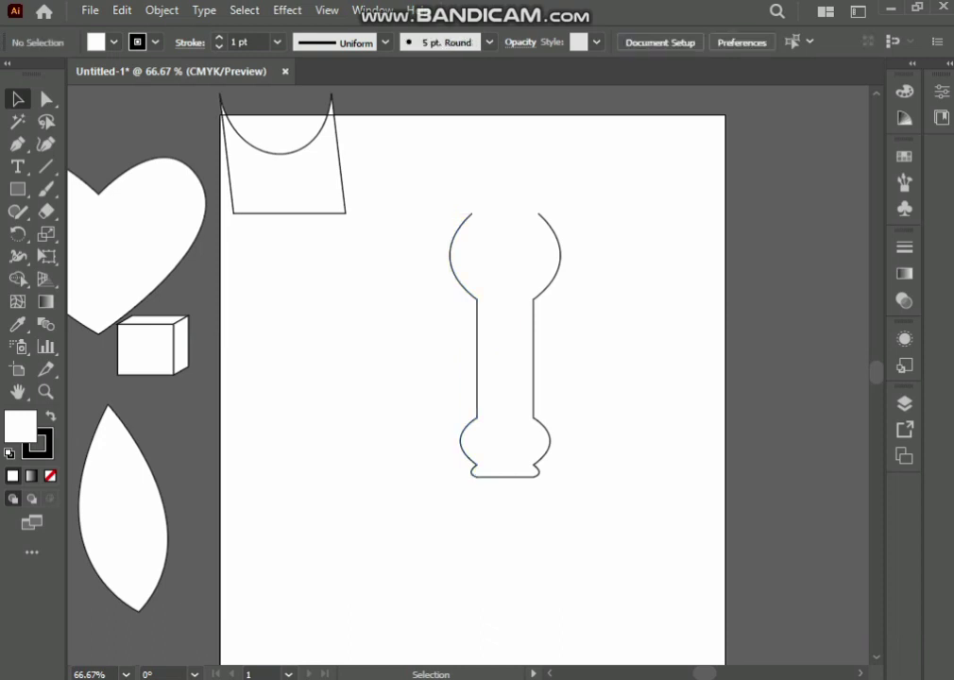
# Join the two halves' bottom end anchors into one path, undoing a stray anchor move.
pyautogui.press('a')
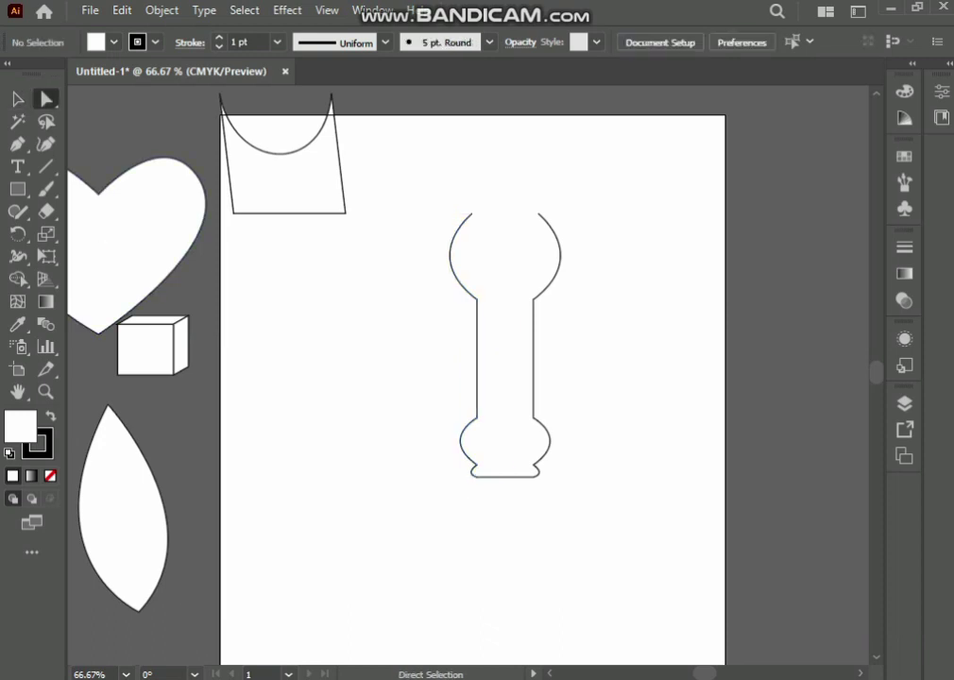
pyautogui.moveTo(531, 508); pyautogui.dragTo(501, 473)
pyautogui.rightClick(500, 475)
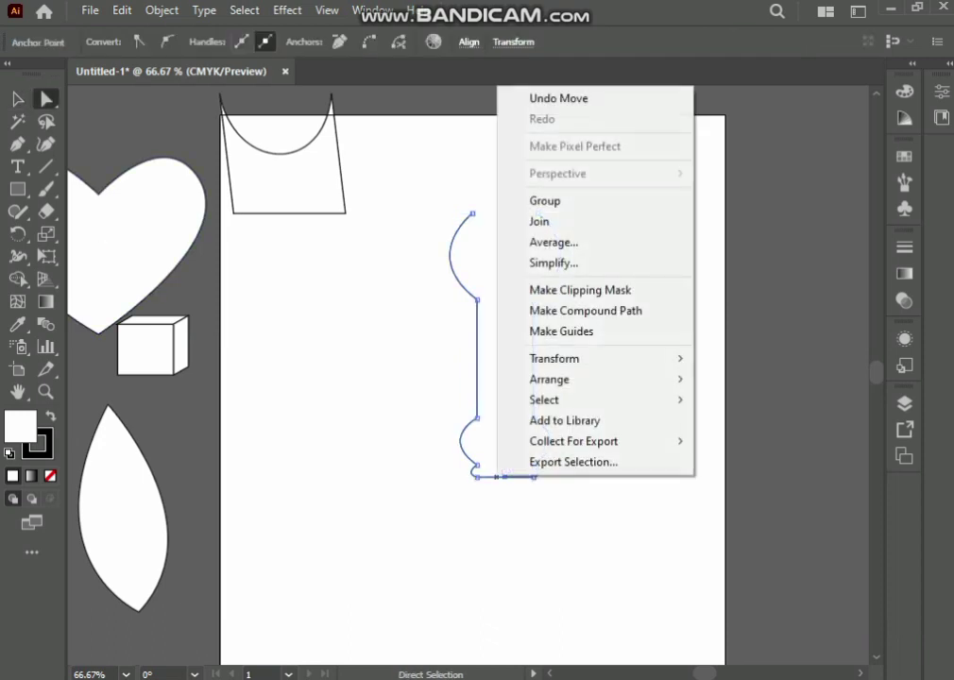
pyautogui.click(538, 221)
pyautogui.hotkey('ctrl', 'shift', 'a')
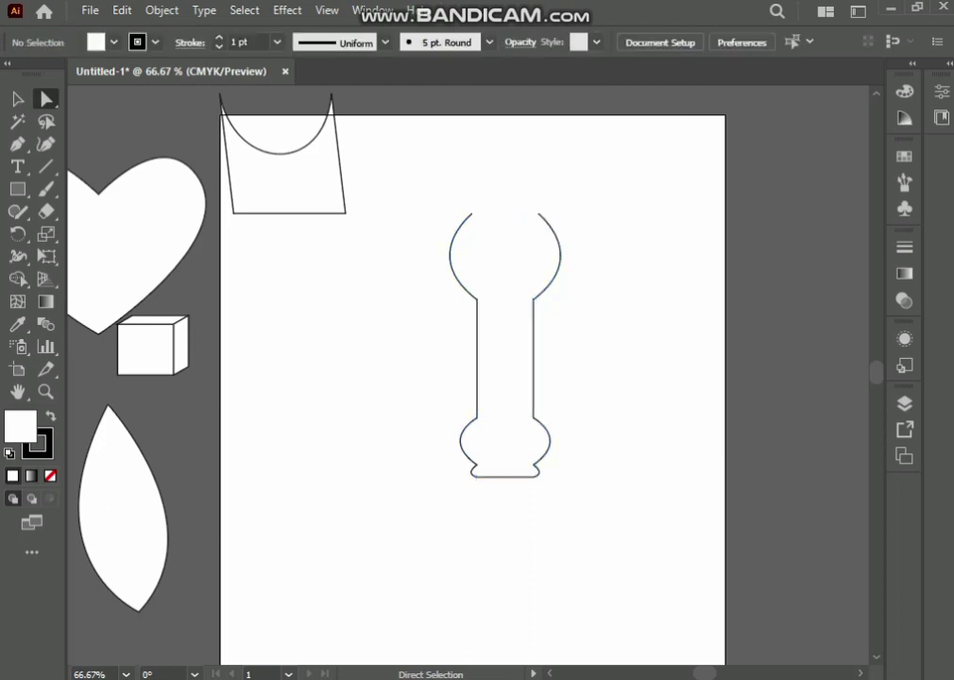
pyautogui.moveTo(501, 477); pyautogui.dragTo(460, 498)
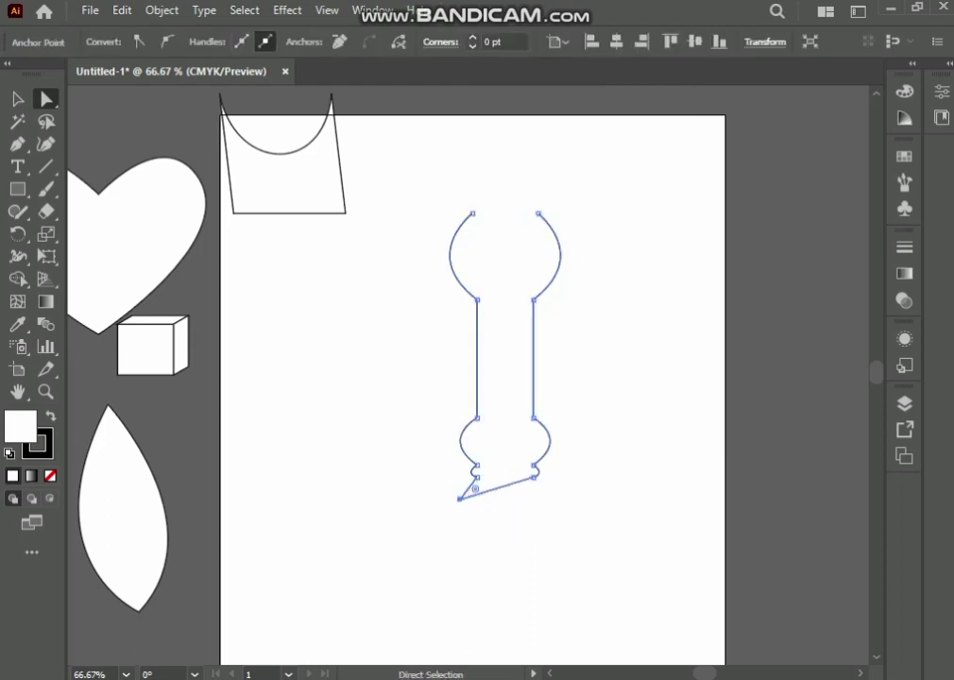
pyautogui.hotkey('ctrl', 'z')
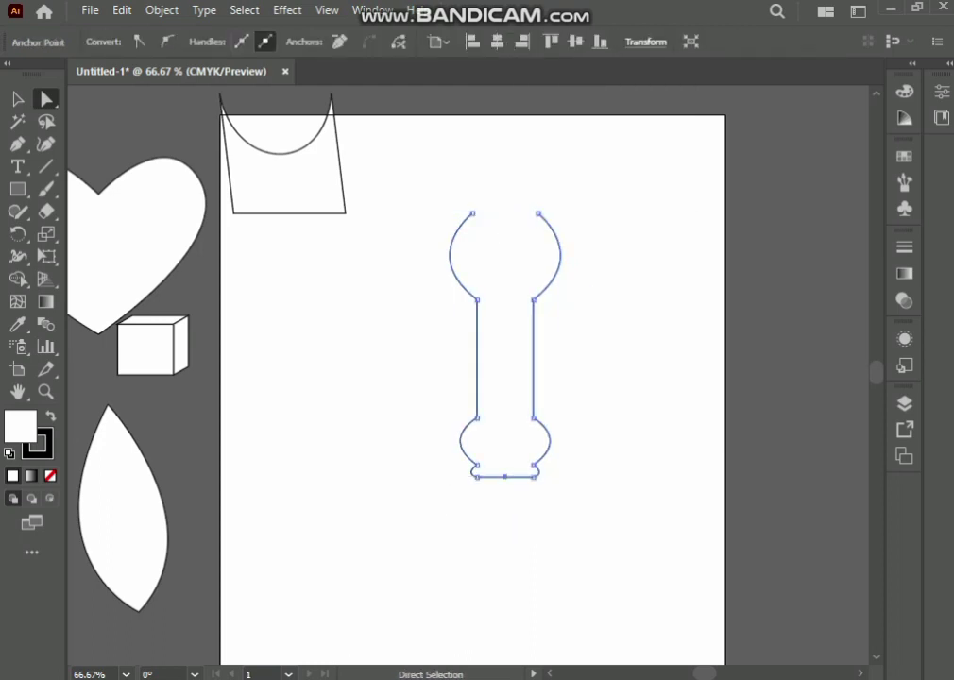
pyautogui.hotkey('ctrl', 'shift', 'a')
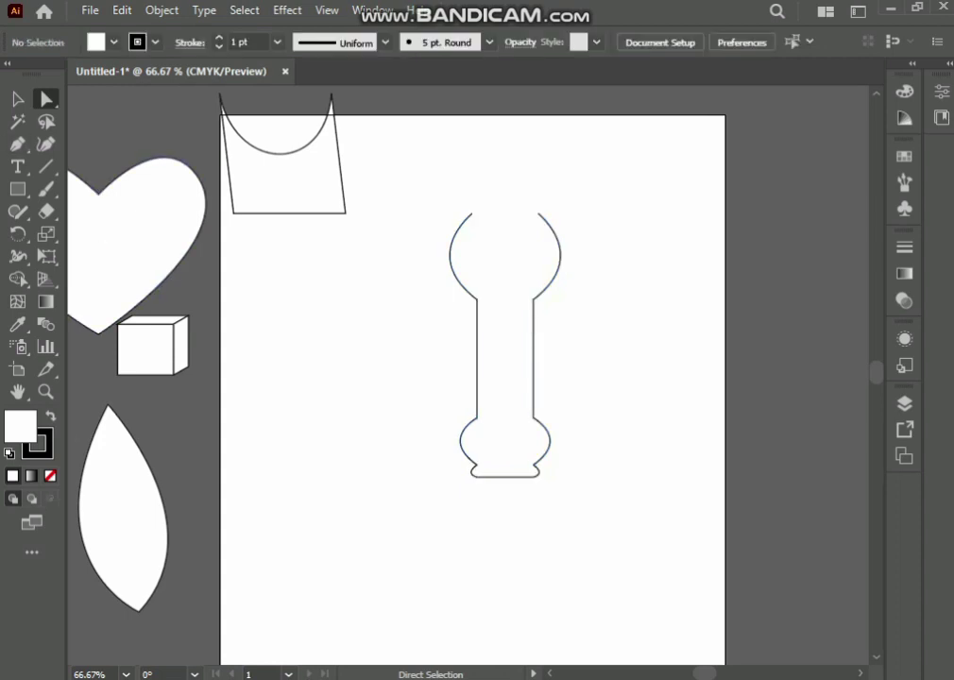
# Nudge the bottle slightly and reveal its anchor points for editing.
pyautogui.press('v')
pyautogui.moveTo(374, 238)
pyautogui.mouseDown()
pyautogui.moveTo(533, 361)
pyautogui.moveTo(465, 383)
pyautogui.mouseUp()
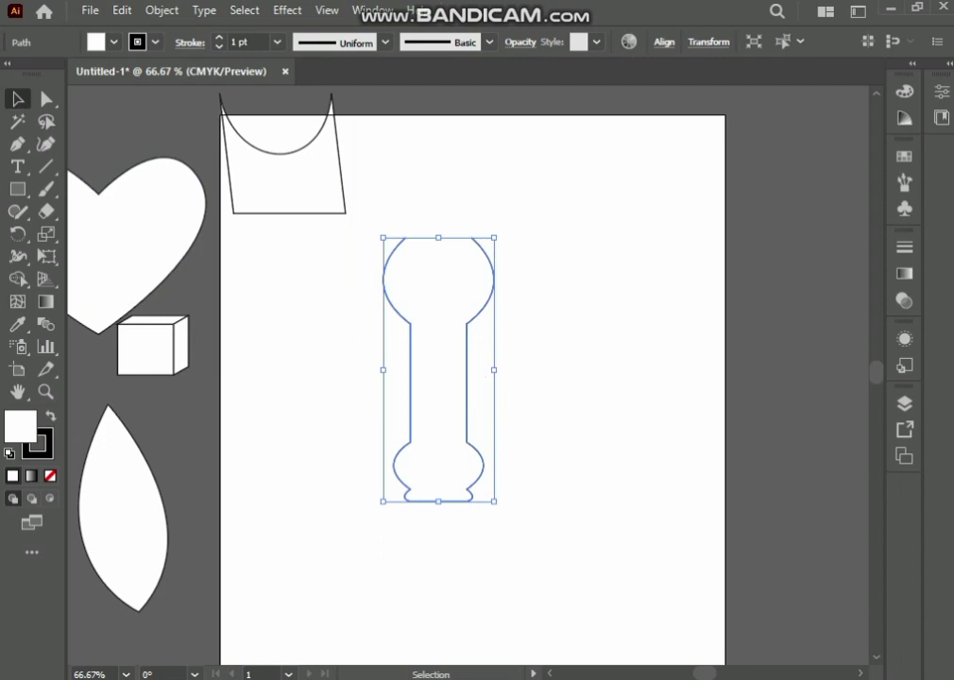
pyautogui.moveTo(410, 356); pyautogui.dragTo(425, 362)
pyautogui.hotkey('ctrl', 'shift', 'a')
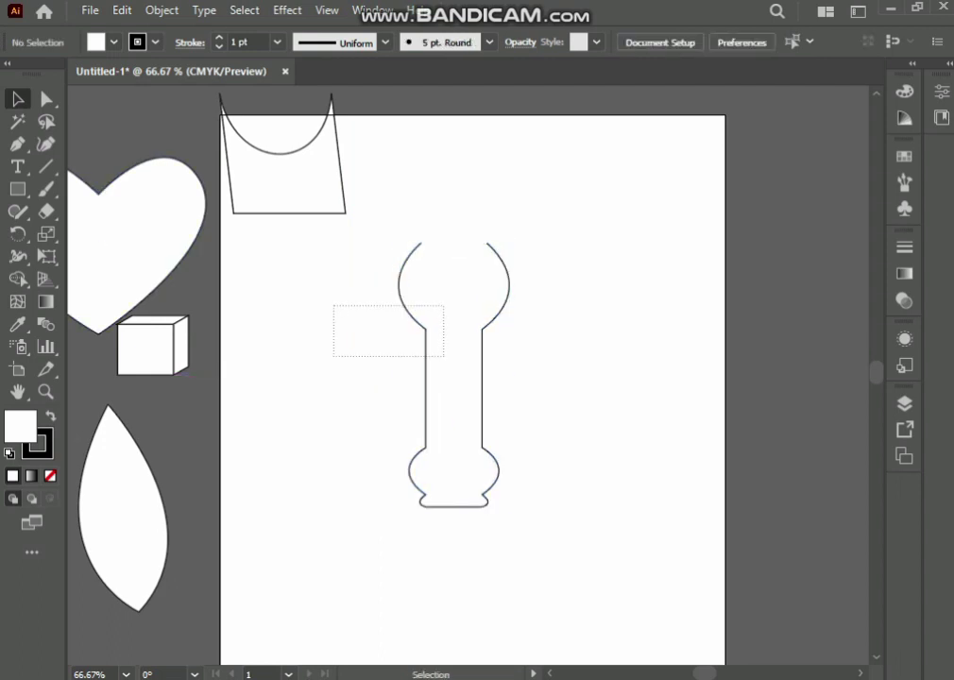
pyautogui.moveTo(334, 305); pyautogui.dragTo(444, 356)
pyautogui.hotkey('ctrl', 'shift', 'a')
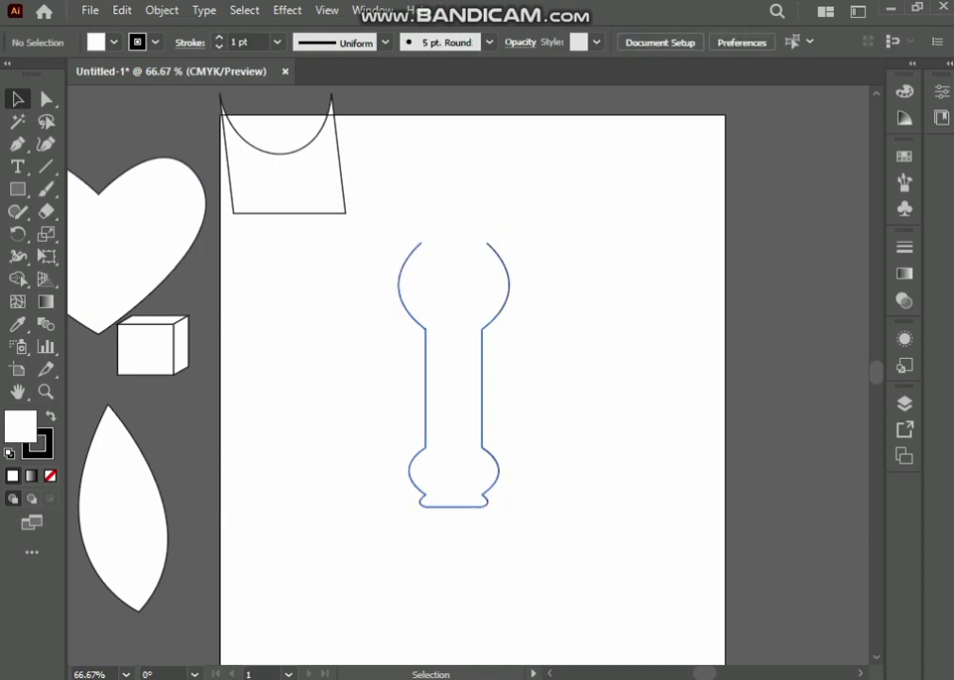
pyautogui.scroll(1, 487, 324)
pyautogui.scroll(-1, 483, 330)
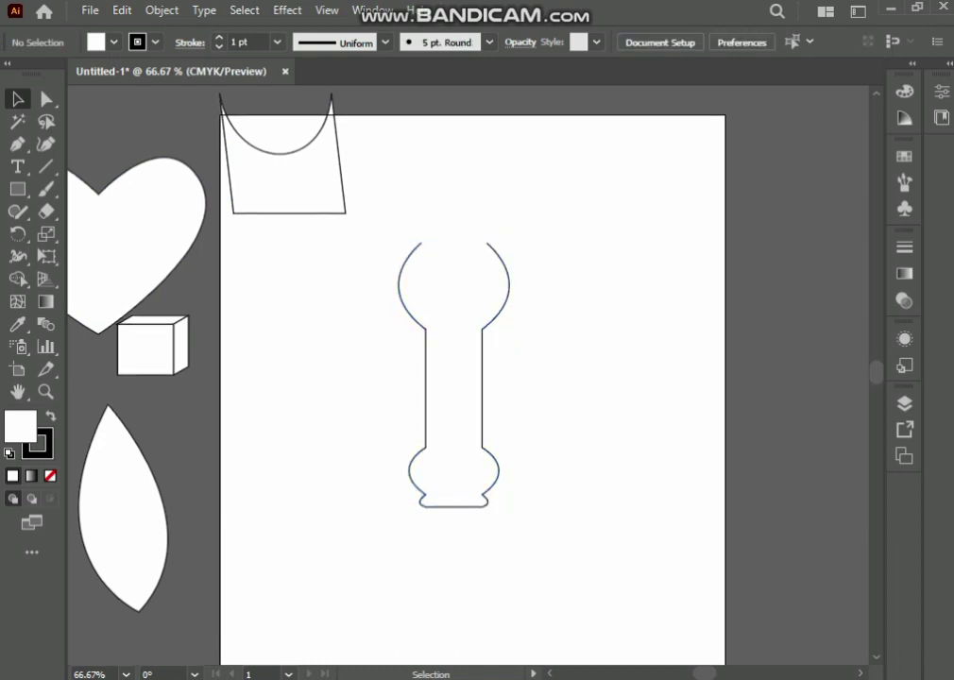
pyautogui.press('a')
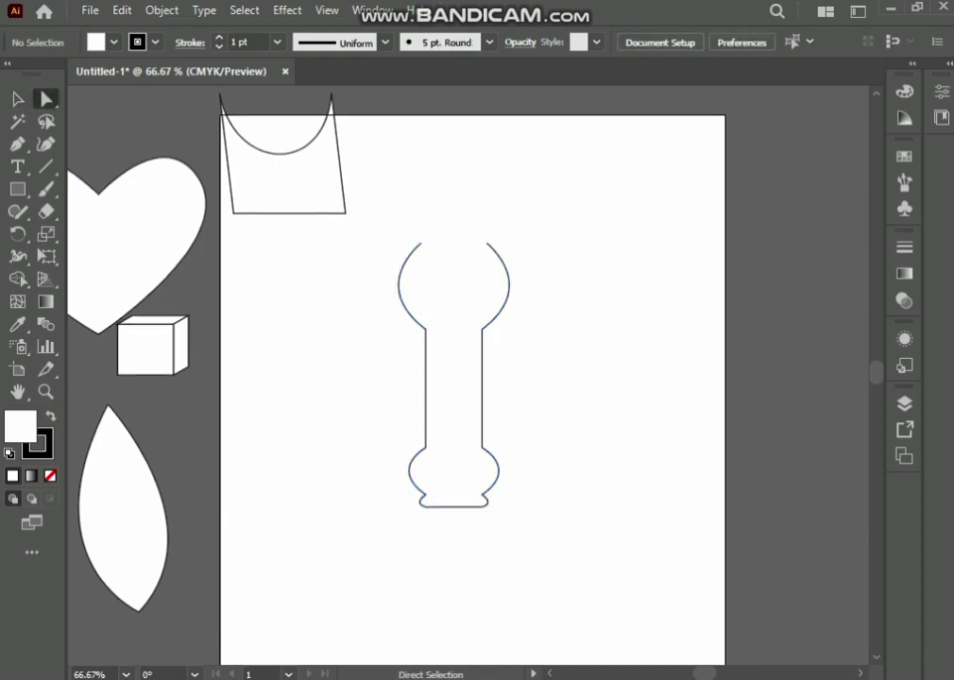
pyautogui.click(425, 387)
pyautogui.moveTo(452, 326)
pyautogui.mouseDown()
pyautogui.moveTo(442, 337)
pyautogui.moveTo(448, 325)
pyautogui.mouseUp()
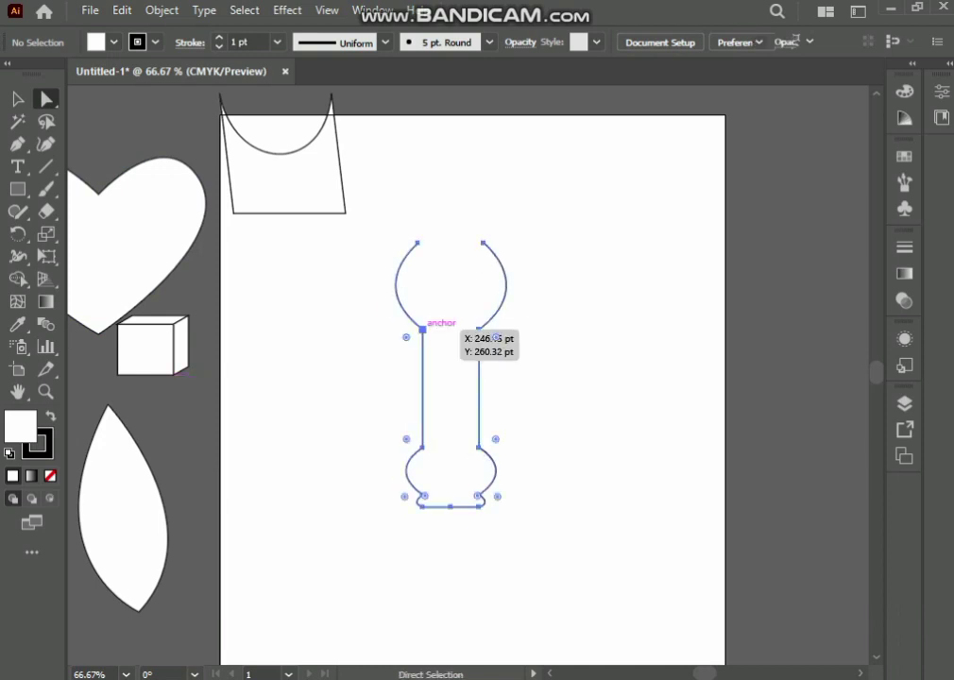
pyautogui.hotkey('ctrl', 'shift', 'a')
# Round the corner where the bottle's neck meets the top bulb.
pyautogui.moveTo(379, 333)
pyautogui.mouseDown()
pyautogui.moveTo(406, 337)
pyautogui.moveTo(377, 349)
pyautogui.moveTo(415, 330)
pyautogui.moveTo(393, 343)
pyautogui.mouseUp()
pyautogui.click(567, 378)
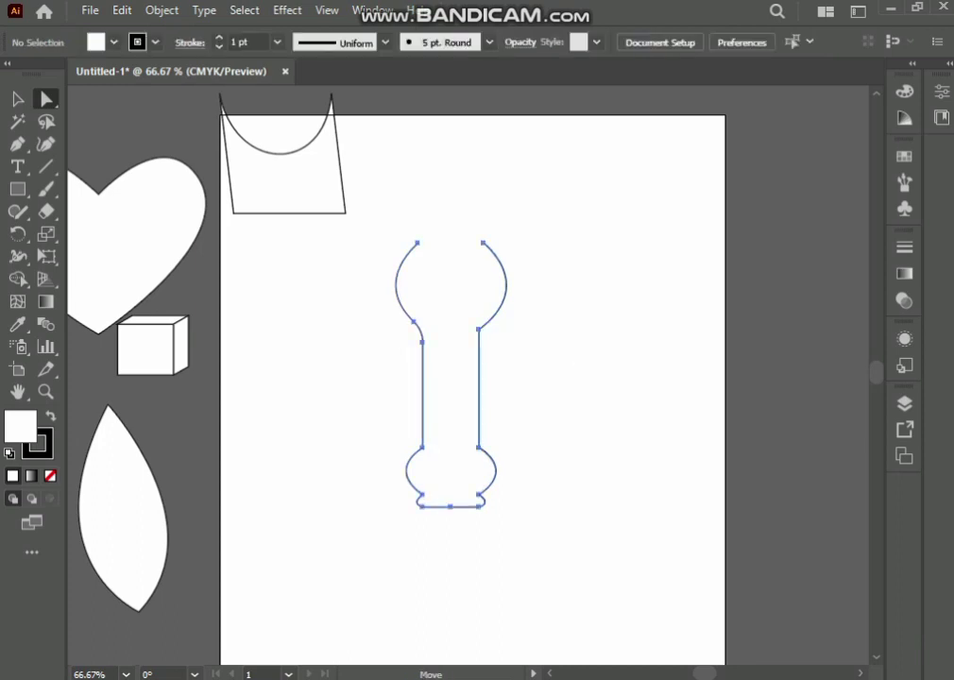
pyautogui.moveTo(501, 303); pyautogui.dragTo(500, 293)
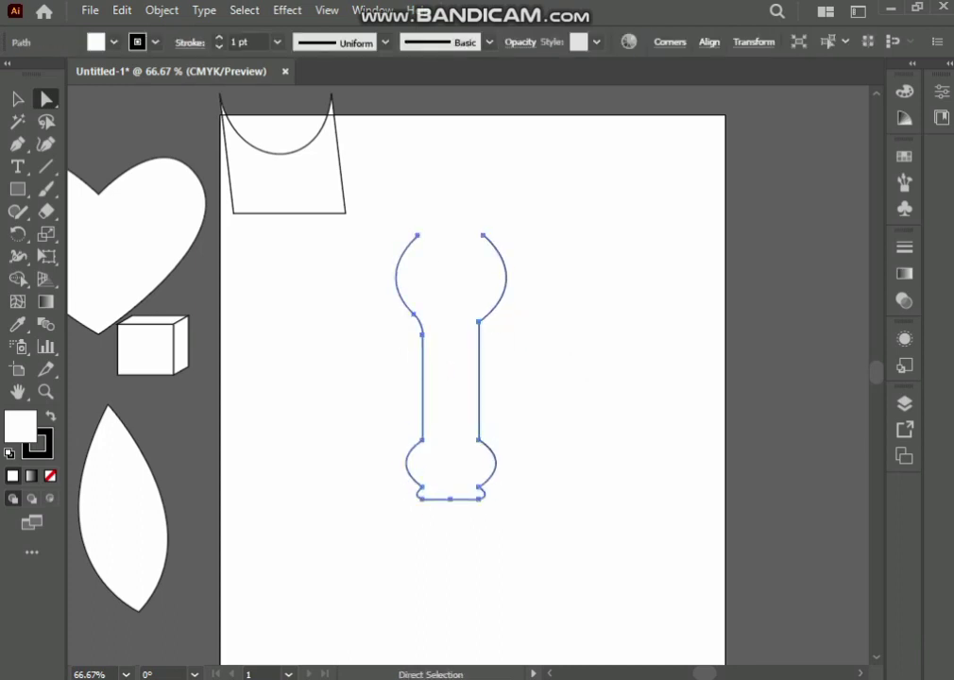
pyautogui.click(502, 319)
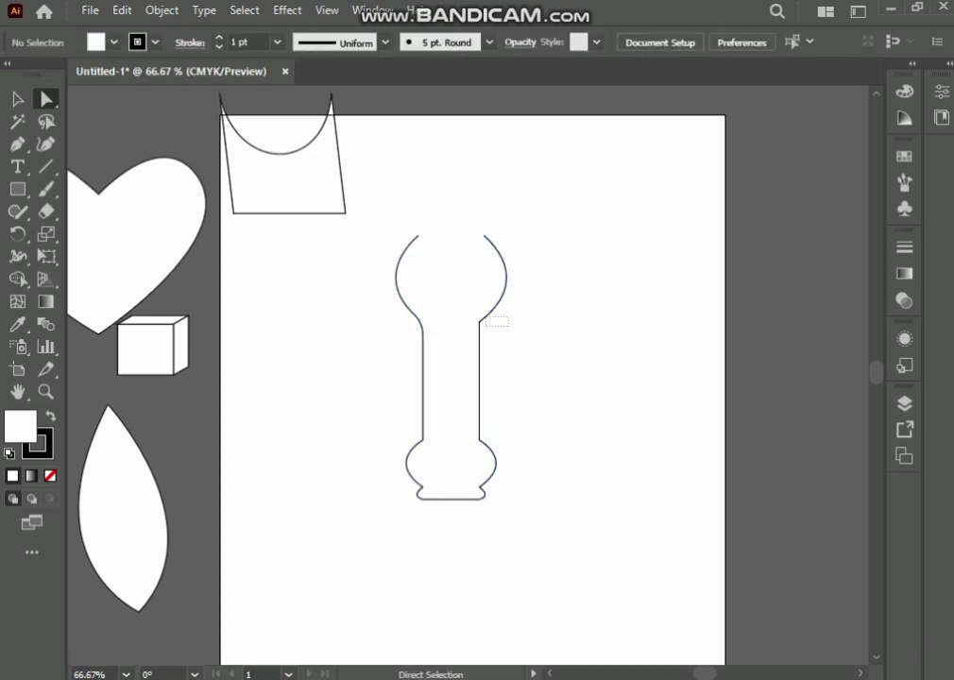
pyautogui.moveTo(494, 329); pyautogui.dragTo(511, 334)
pyautogui.click(510, 334)
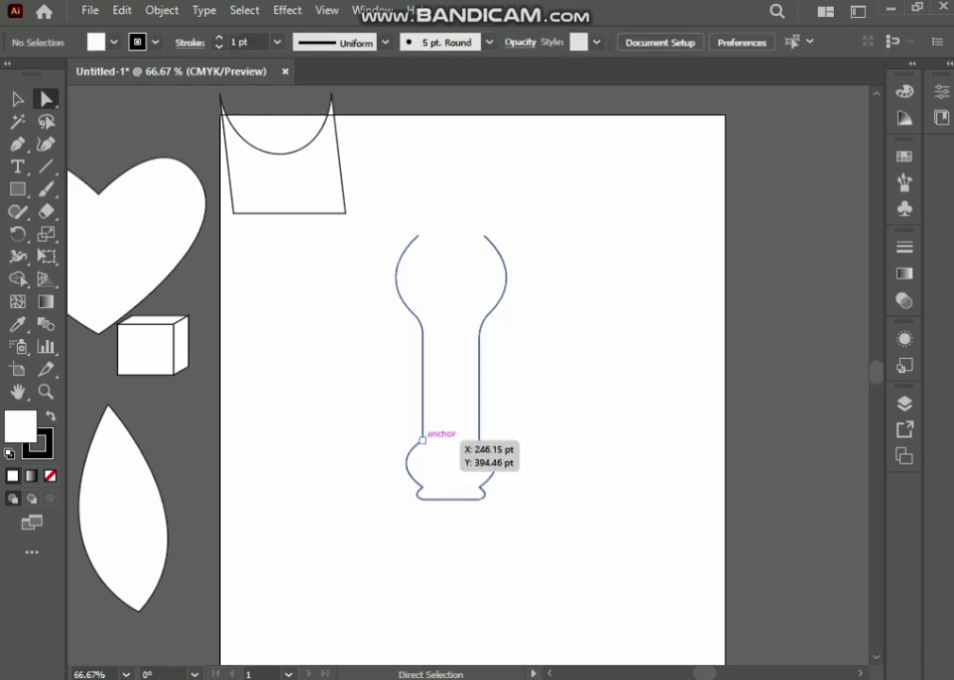
# Round both corners above the lower bulge to about 70.3 pt.
pyautogui.click(422, 440)
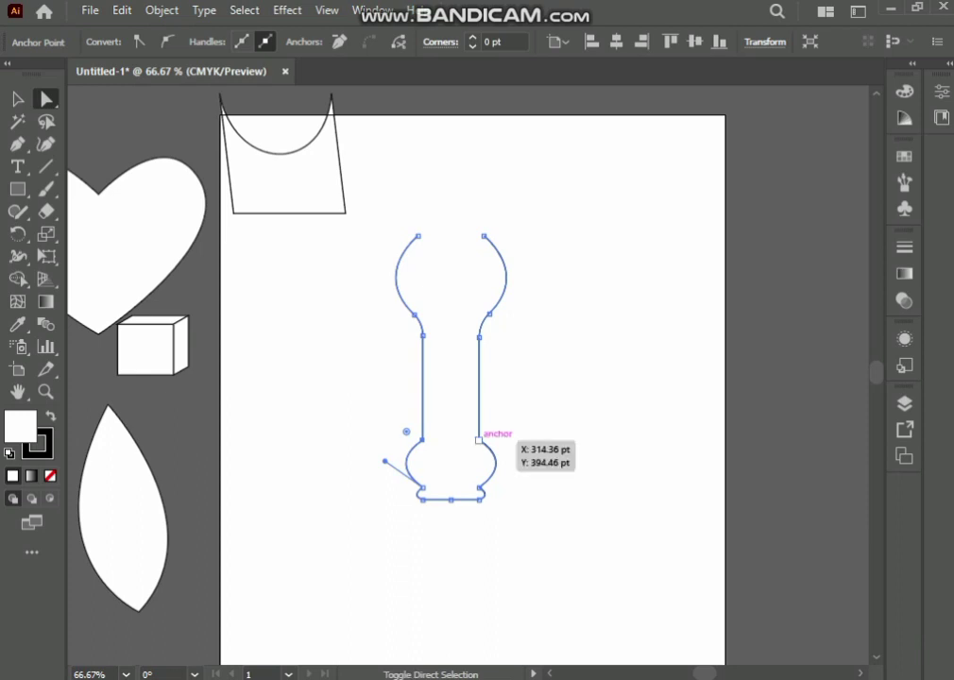
pyautogui.click(479, 440)
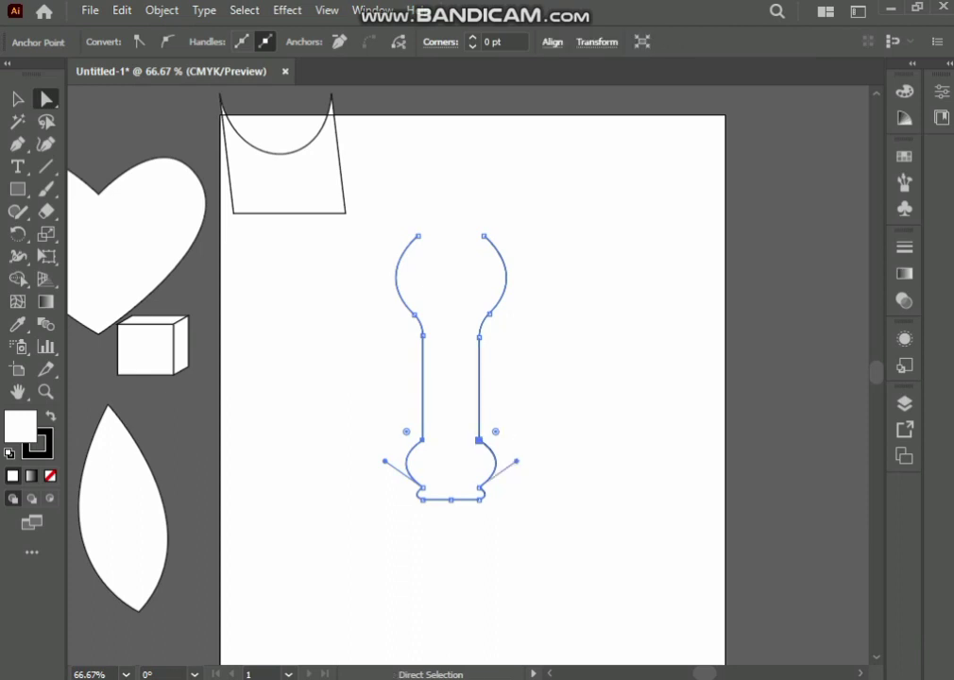
pyautogui.moveTo(496, 431)
pyautogui.mouseDown()
pyautogui.moveTo(548, 411)
pyautogui.moveTo(537, 415)
pyautogui.mouseUp()
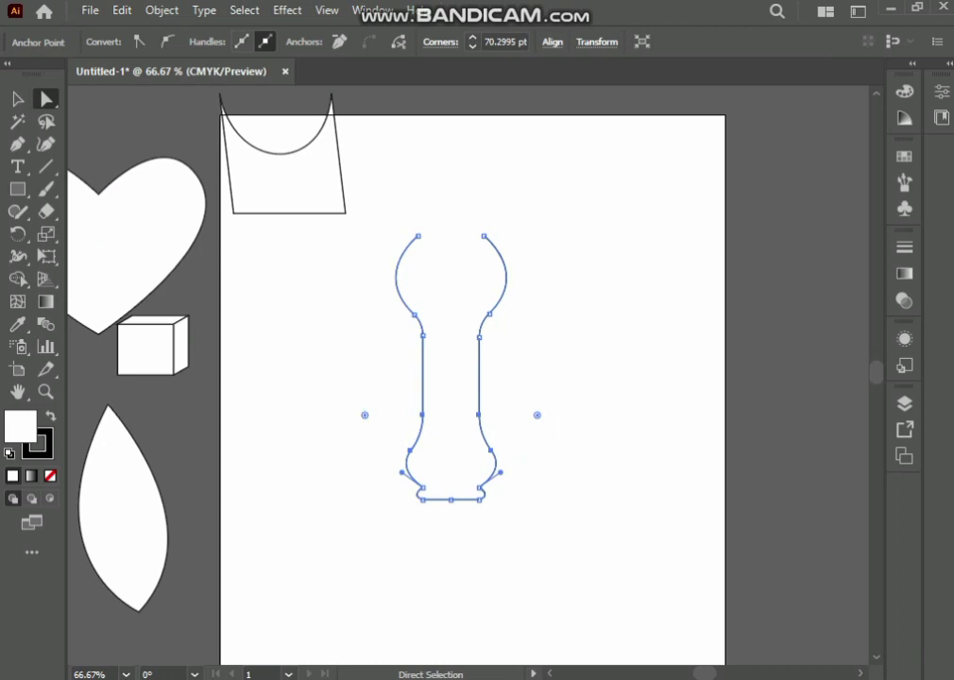
pyautogui.press('v')
pyautogui.hotkey('ctrl', 'shift', 'a')
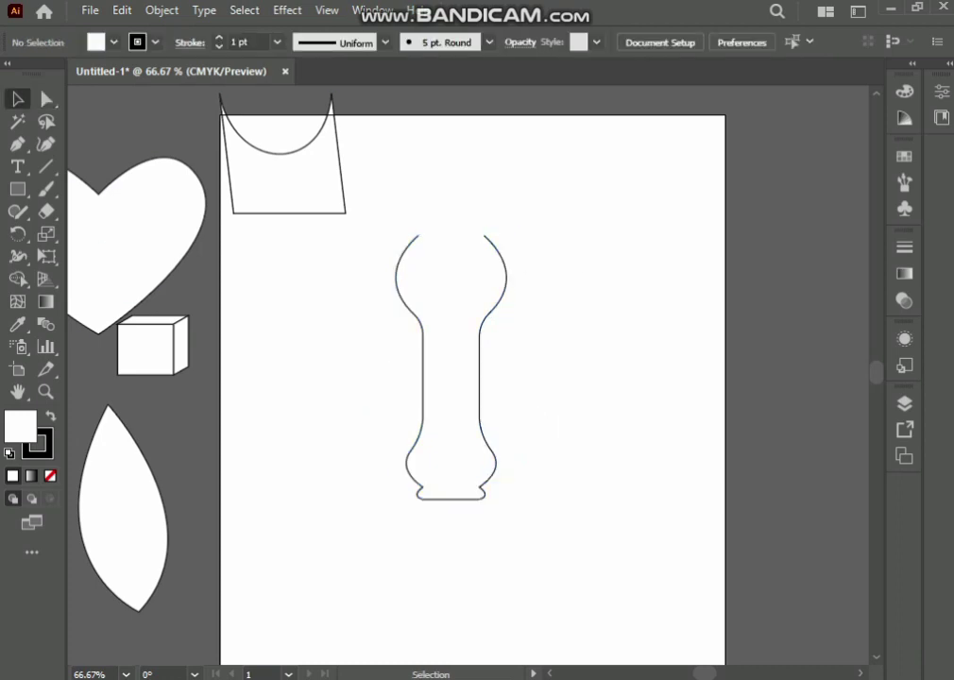
# Select the bottle outline and shift it slightly right and down.
pyautogui.moveTo(366, 234); pyautogui.dragTo(436, 511)
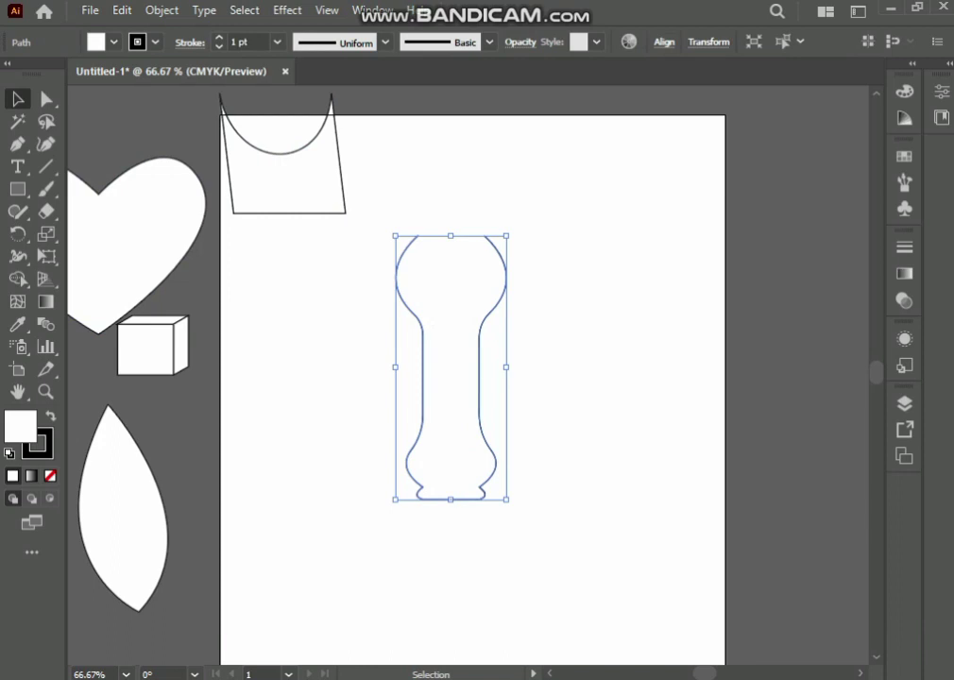
pyautogui.moveTo(481, 340)
pyautogui.mouseDown()
pyautogui.moveTo(503, 387)
pyautogui.moveTo(492, 344)
pyautogui.mouseUp()
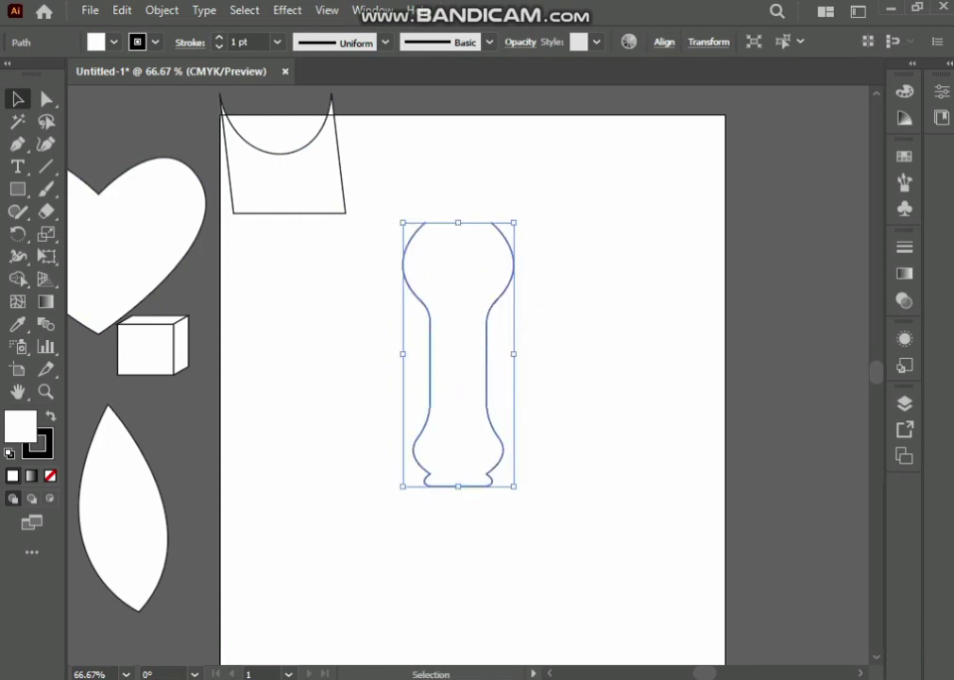
pyautogui.hotkey('ctrl', 'shift', 'a')
pyautogui.moveTo(378, 193); pyautogui.dragTo(417, 458)
pyautogui.moveTo(457, 351); pyautogui.dragTo(458, 363)
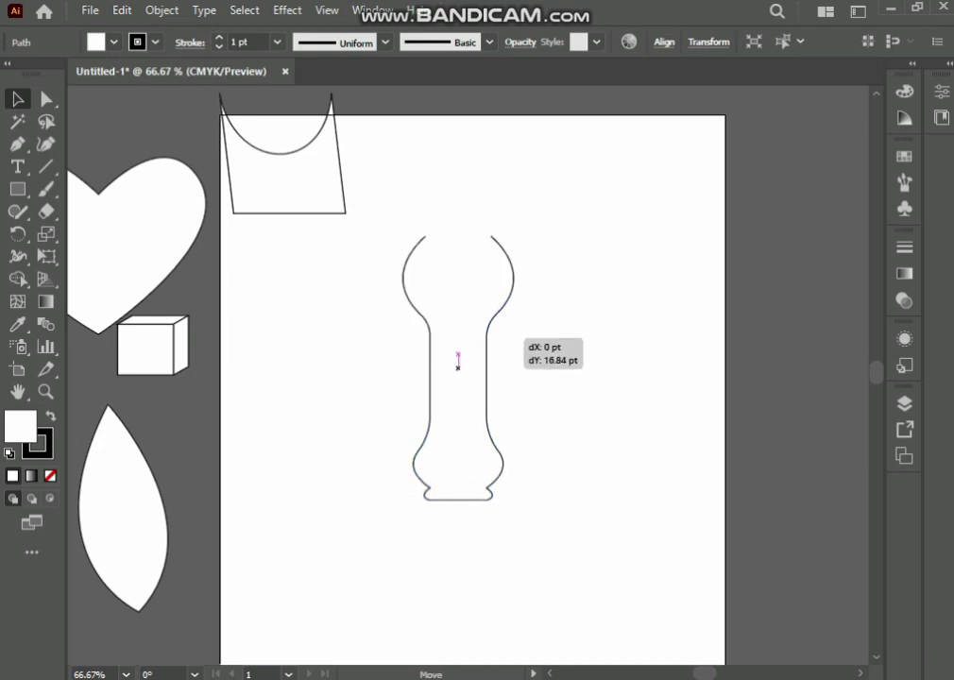
pyautogui.hotkey('ctrl', 'shift', 'a')
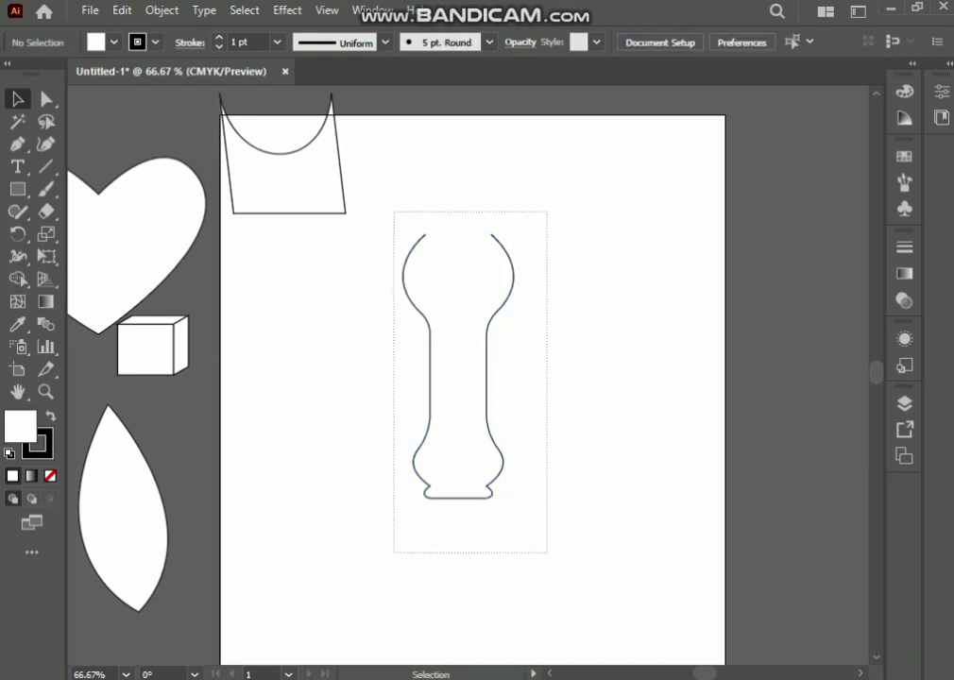
pyautogui.moveTo(394, 209); pyautogui.dragTo(547, 550)
pyautogui.moveTo(555, 192); pyautogui.dragTo(402, 548)
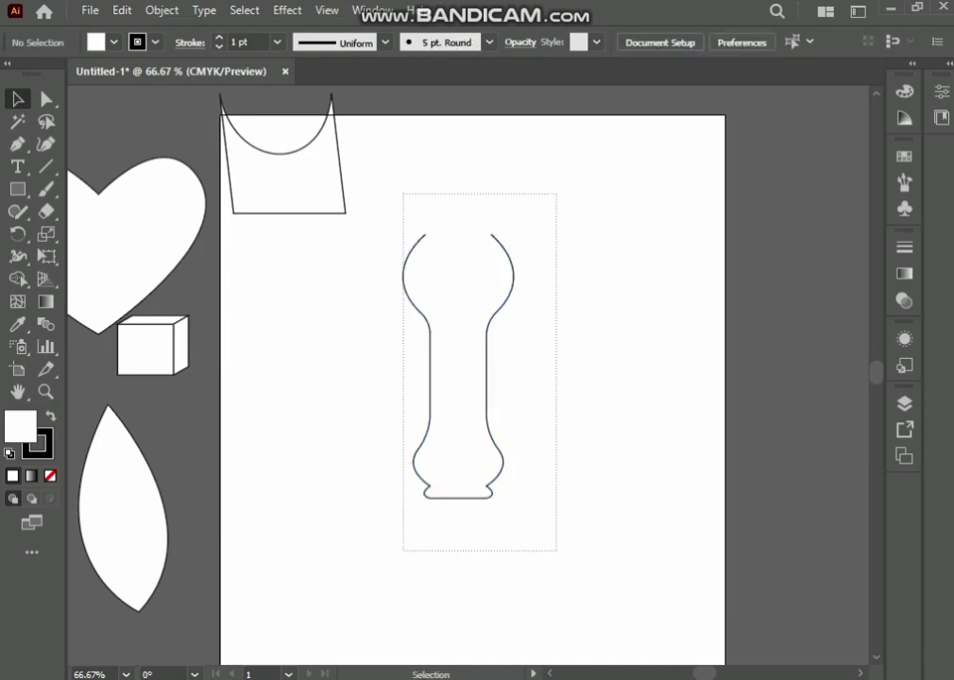
# Delete the symmetric bottle outline from the artboard.
pyautogui.press('Delete')
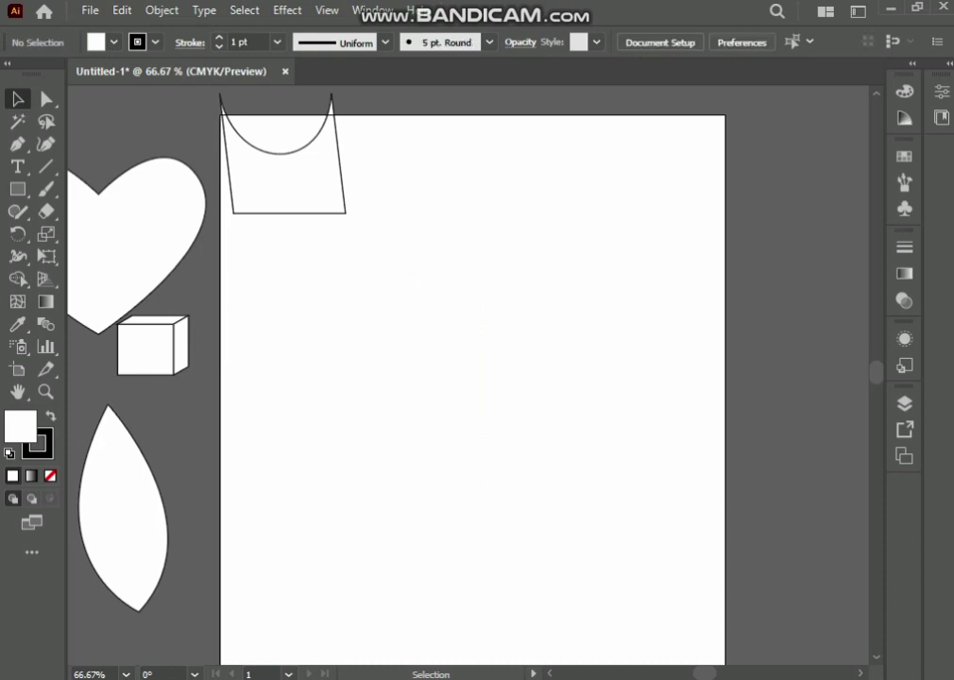